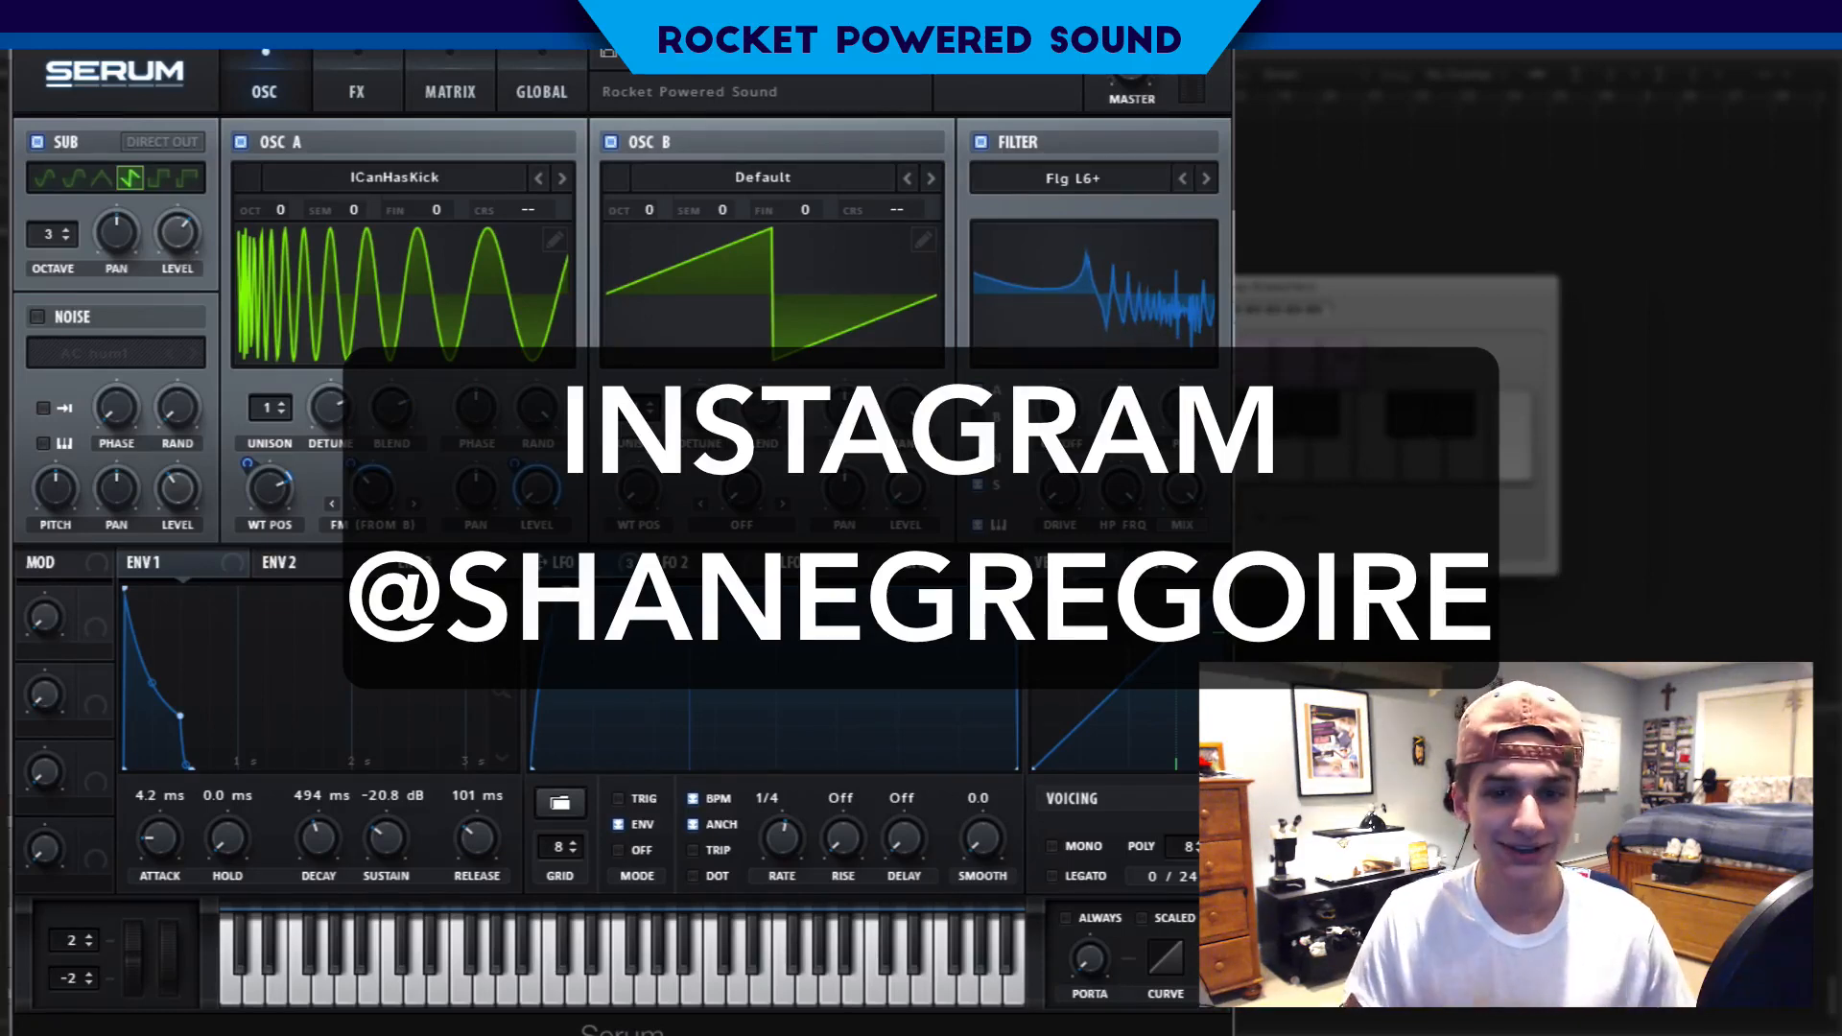
Initialize the preset and load the ICanHasKick wavetable from the Digital category into oscillator A.
{"action": "left_click", "coordinate": [1071, 96]}
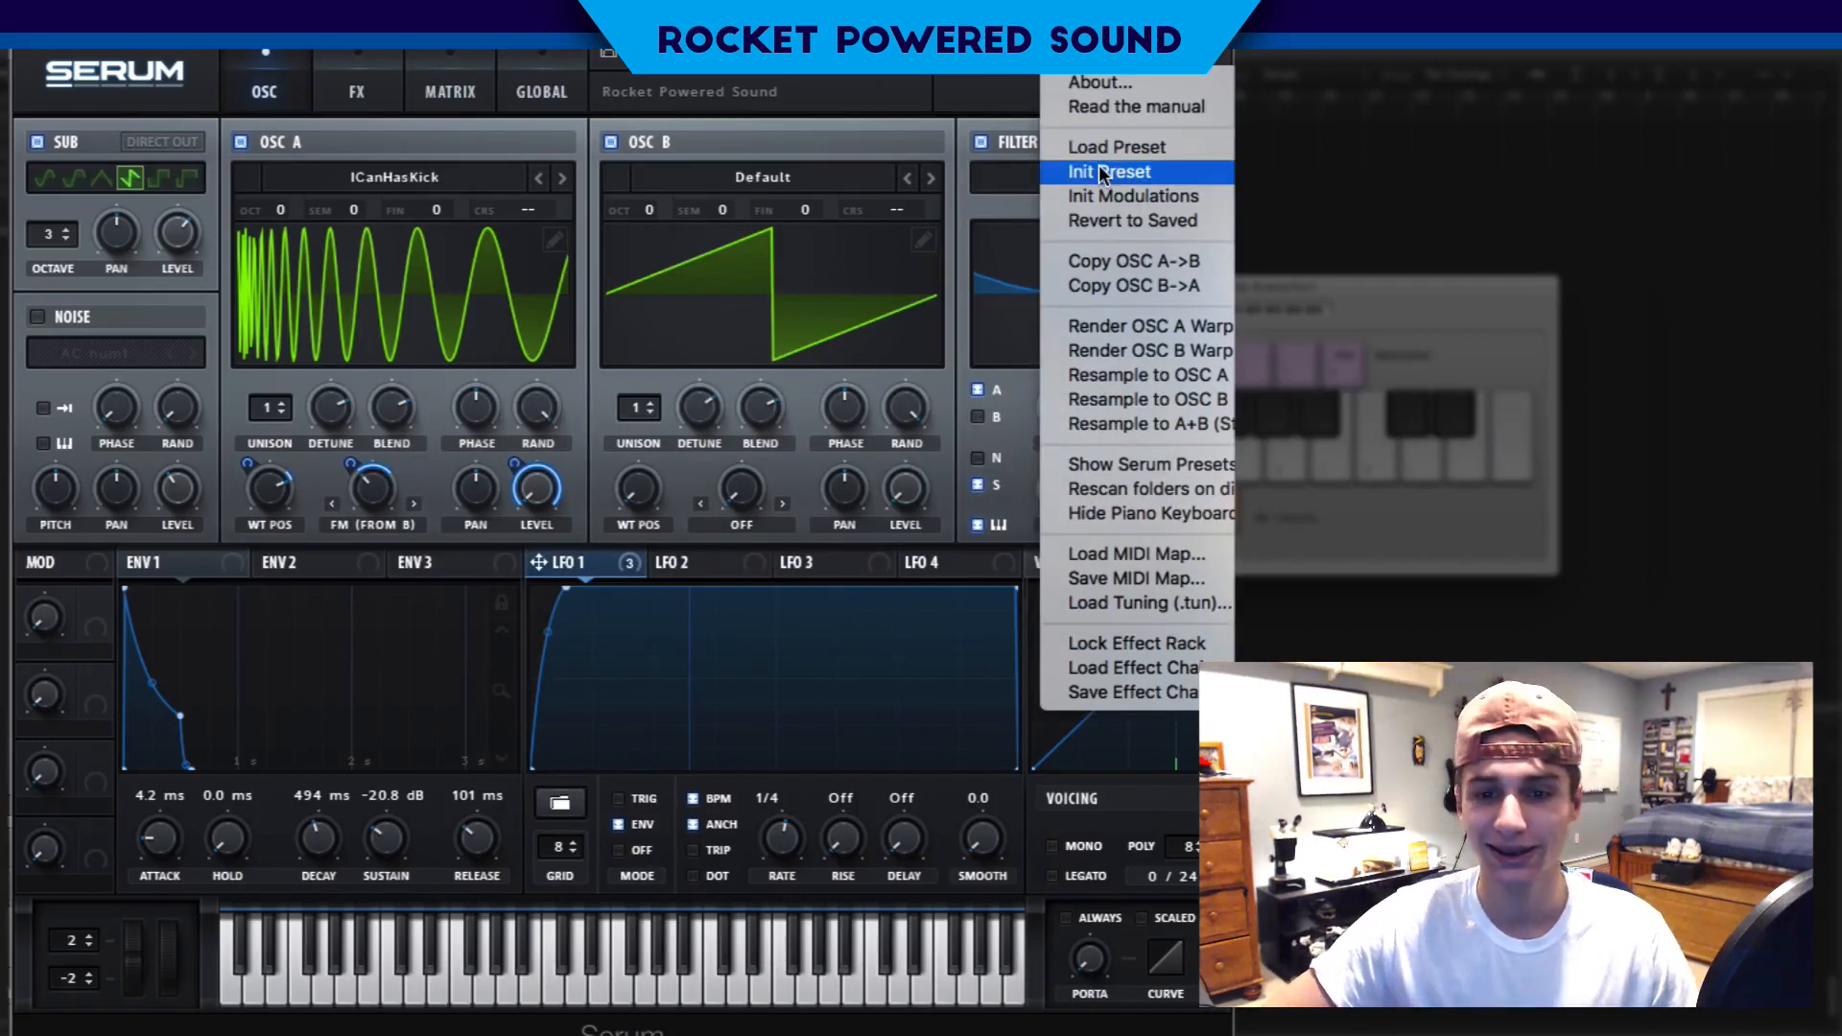
{"action": "left_click", "coordinate": [1025, 197]}
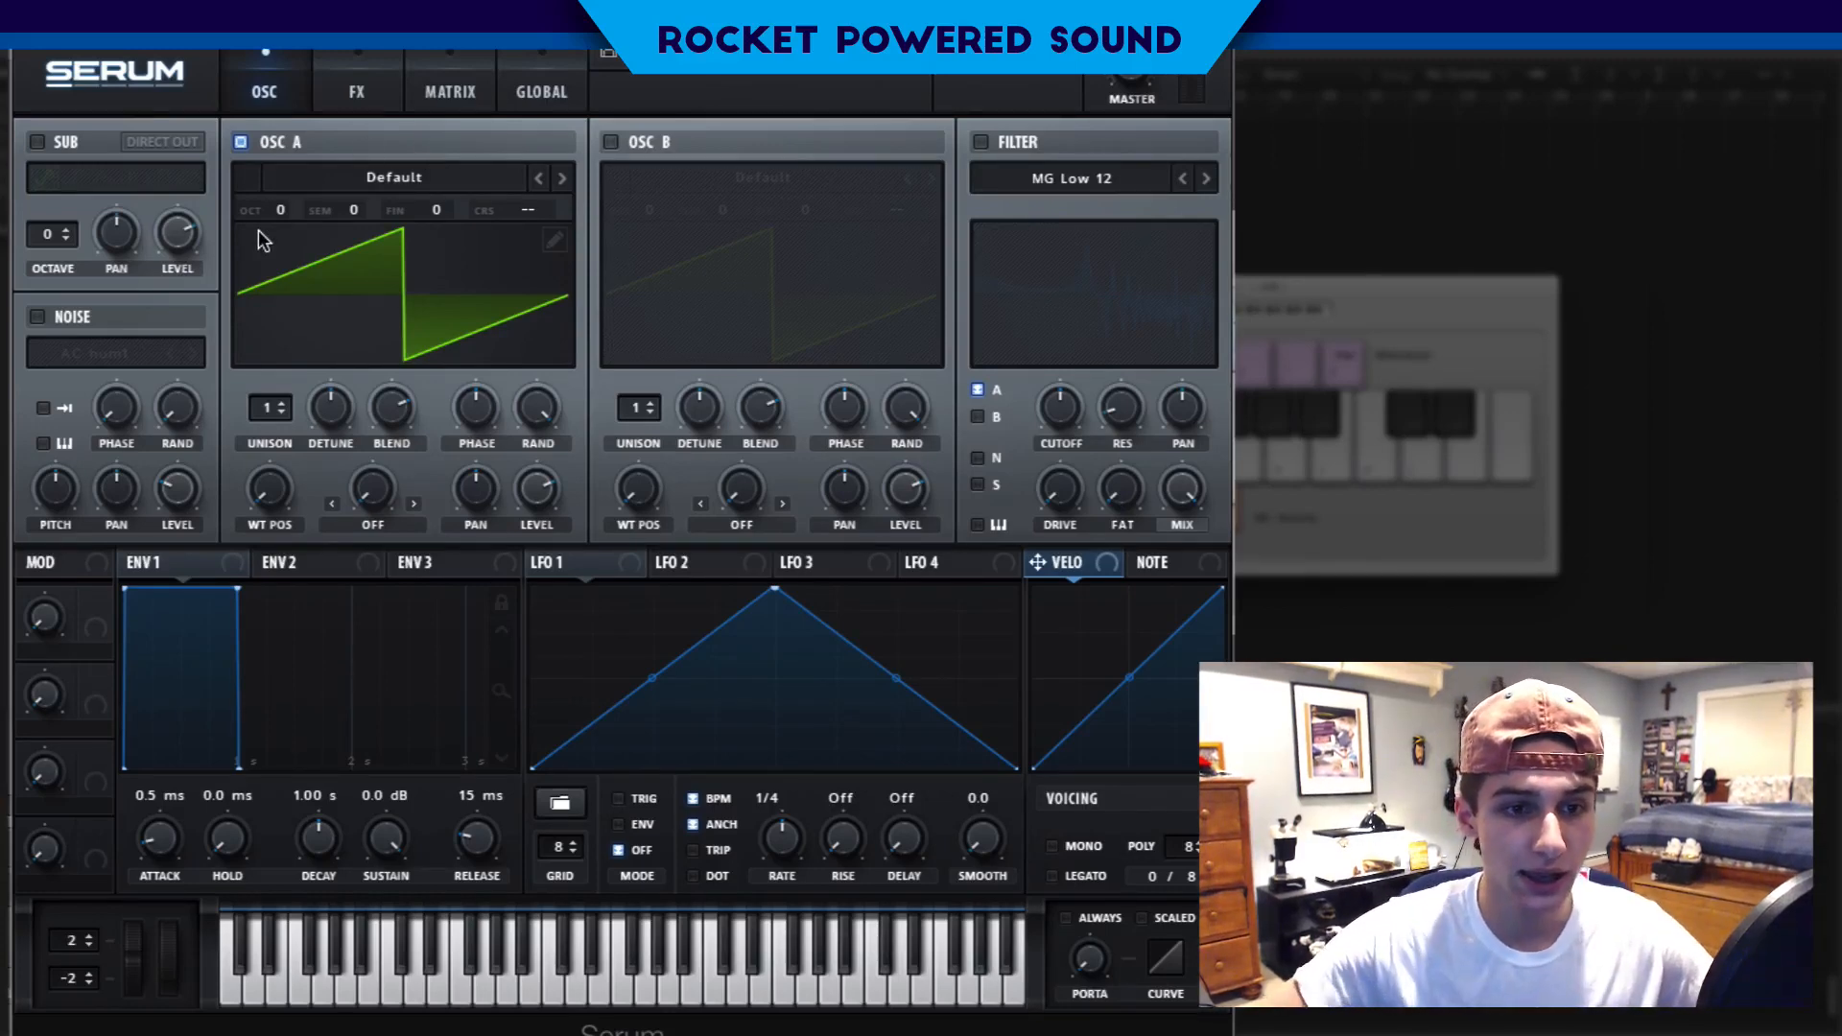
{"action": "left_click", "coordinate": [321, 169]}
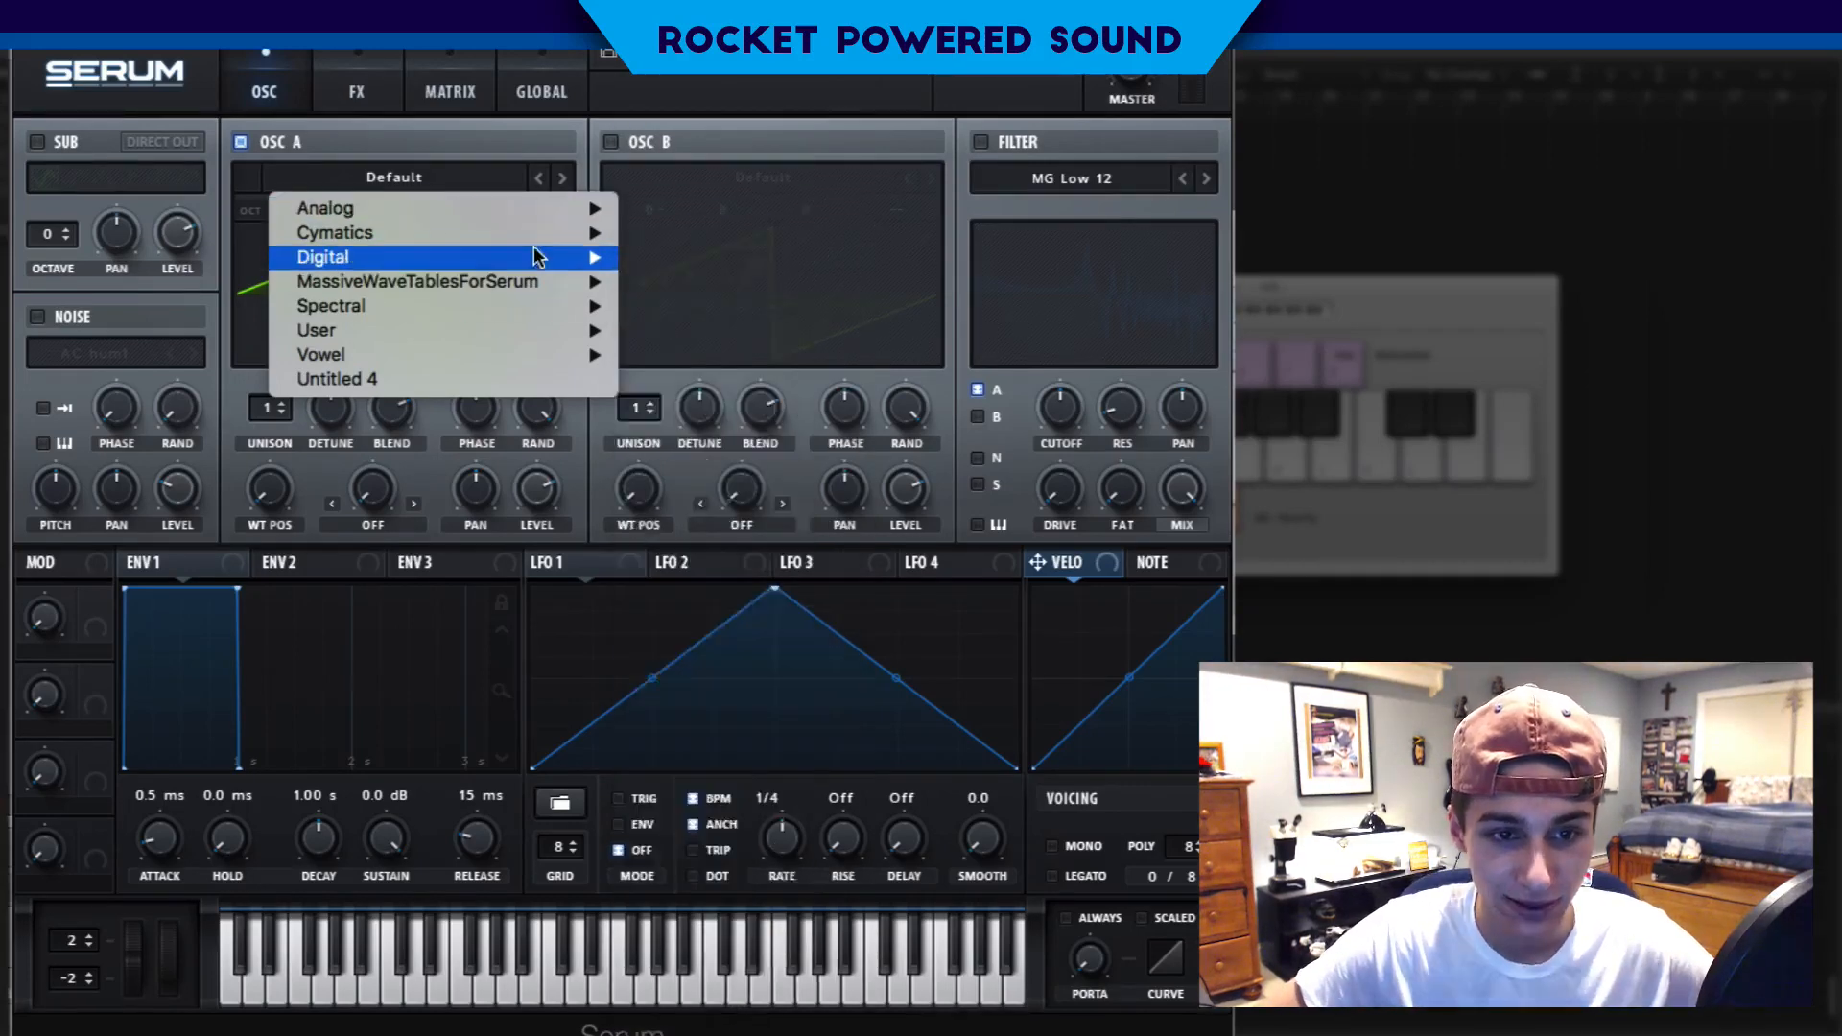
{"action": "mouse_move", "coordinate": [539, 257]}
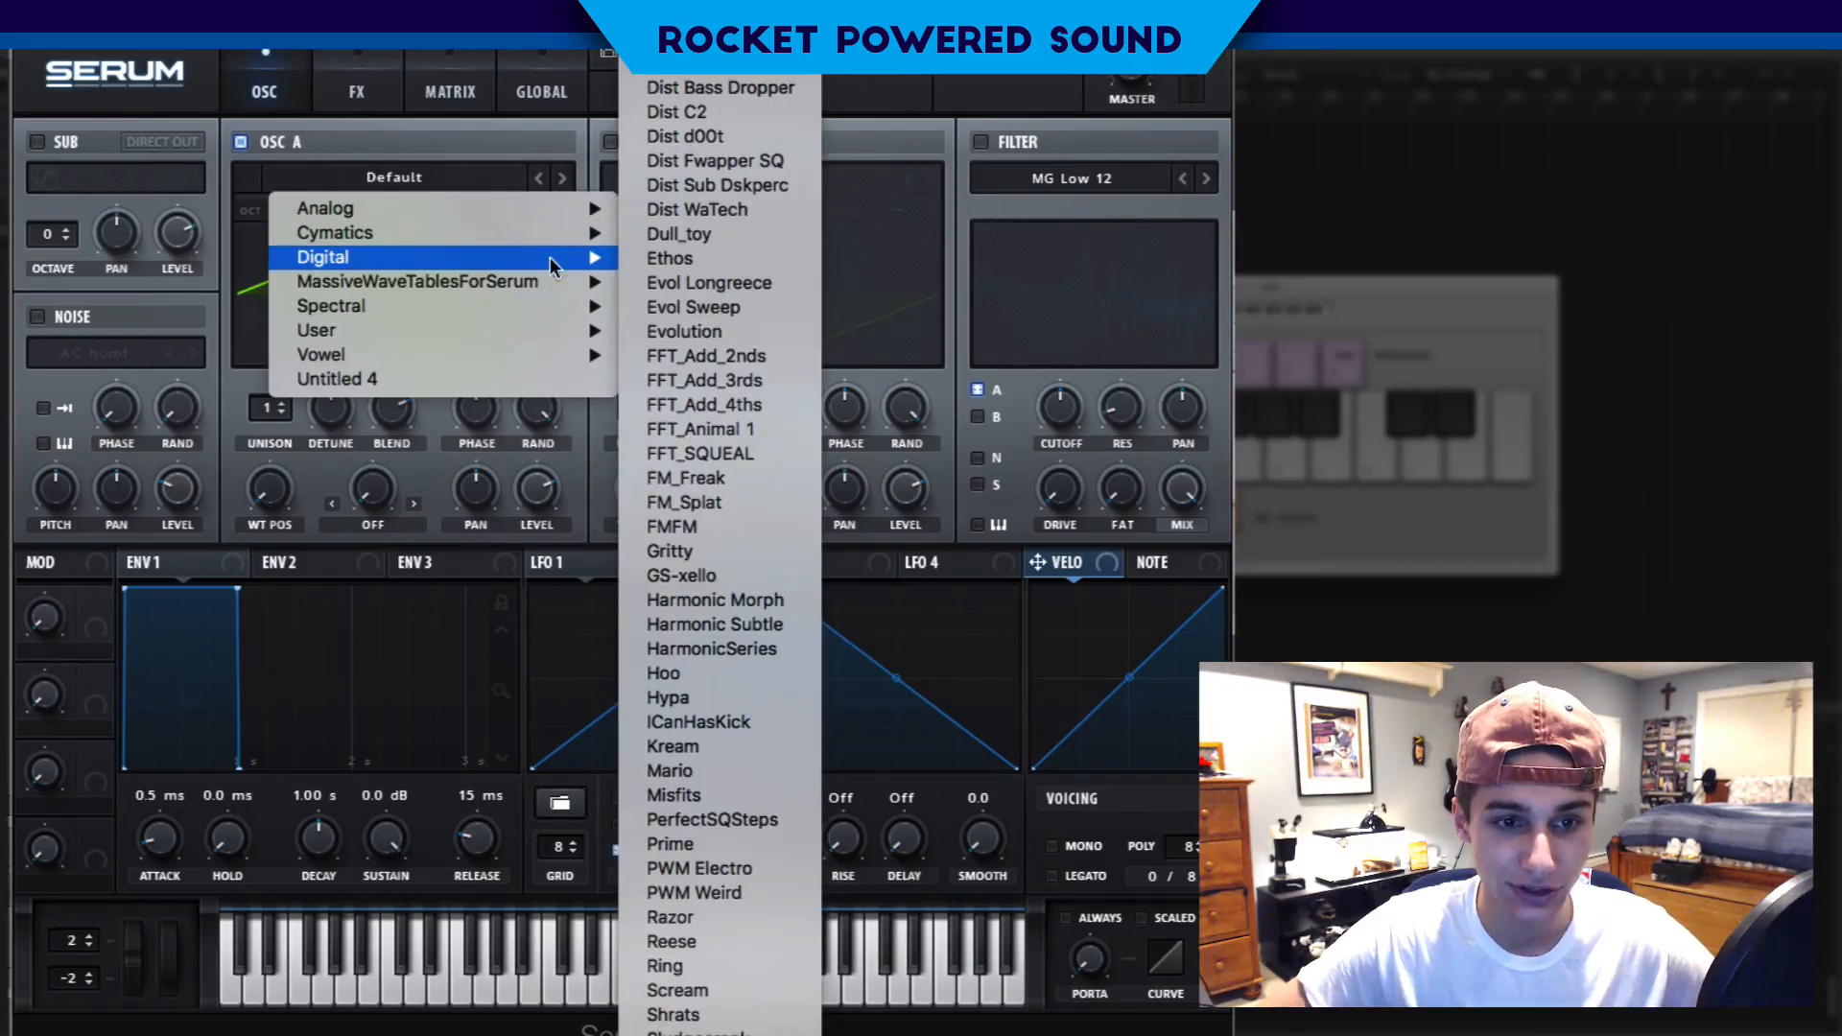
{"action": "left_click", "coordinate": [770, 724]}
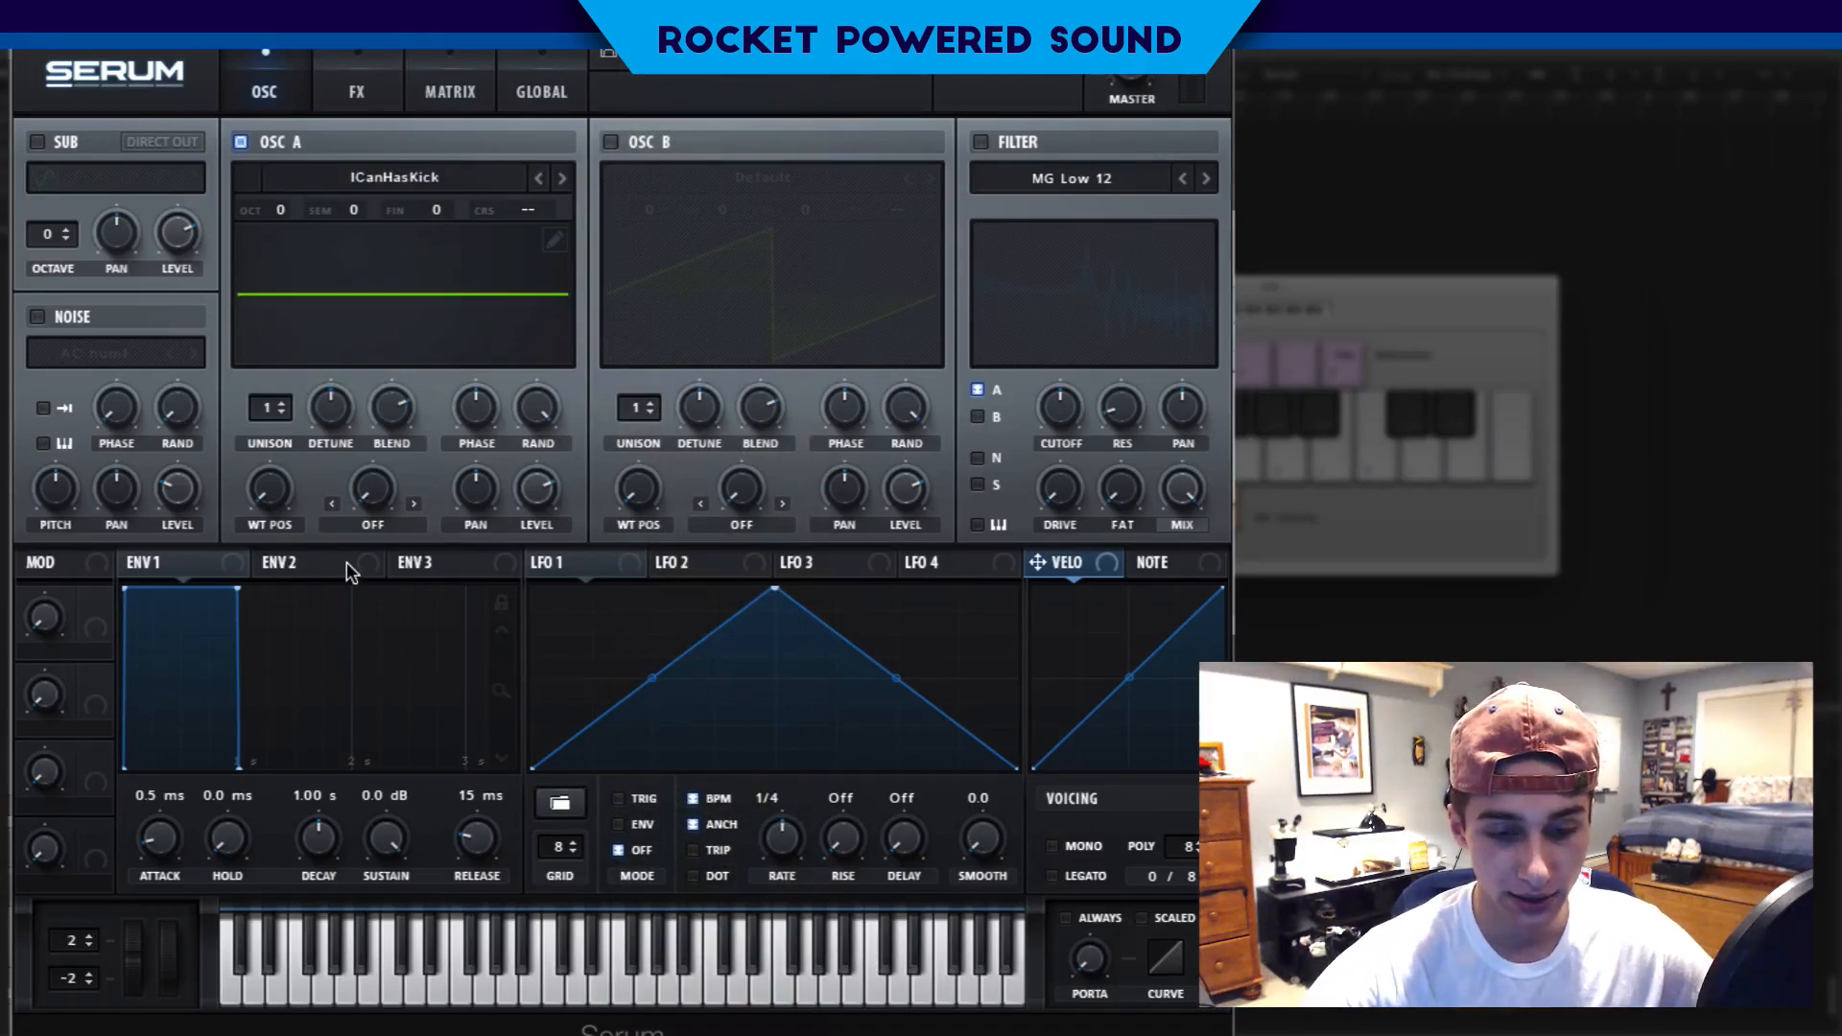
Raise oscillator A's wavetable position and assign LFO 1 to modulate it.
{"action": "left_click_drag", "start_coordinate": [267, 492], "coordinate": [321, 333]}
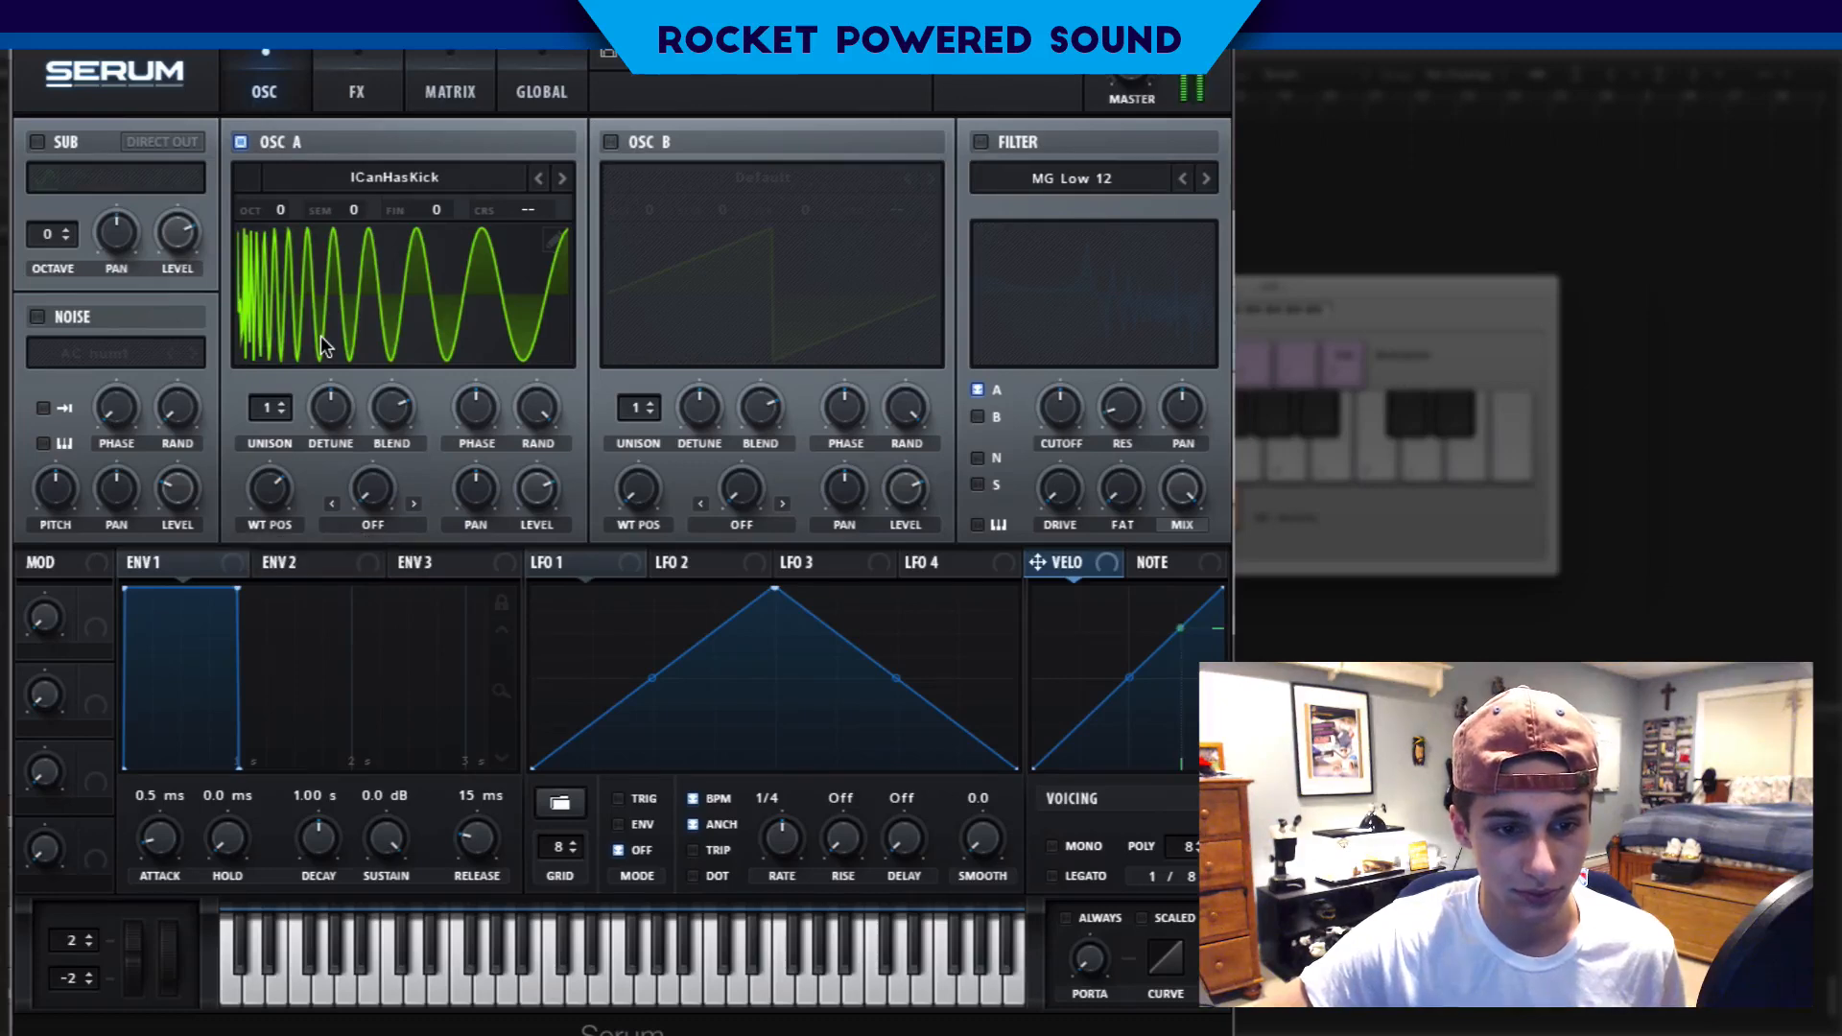
{"action": "left_click_drag", "start_coordinate": [567, 558], "coordinate": [276, 492]}
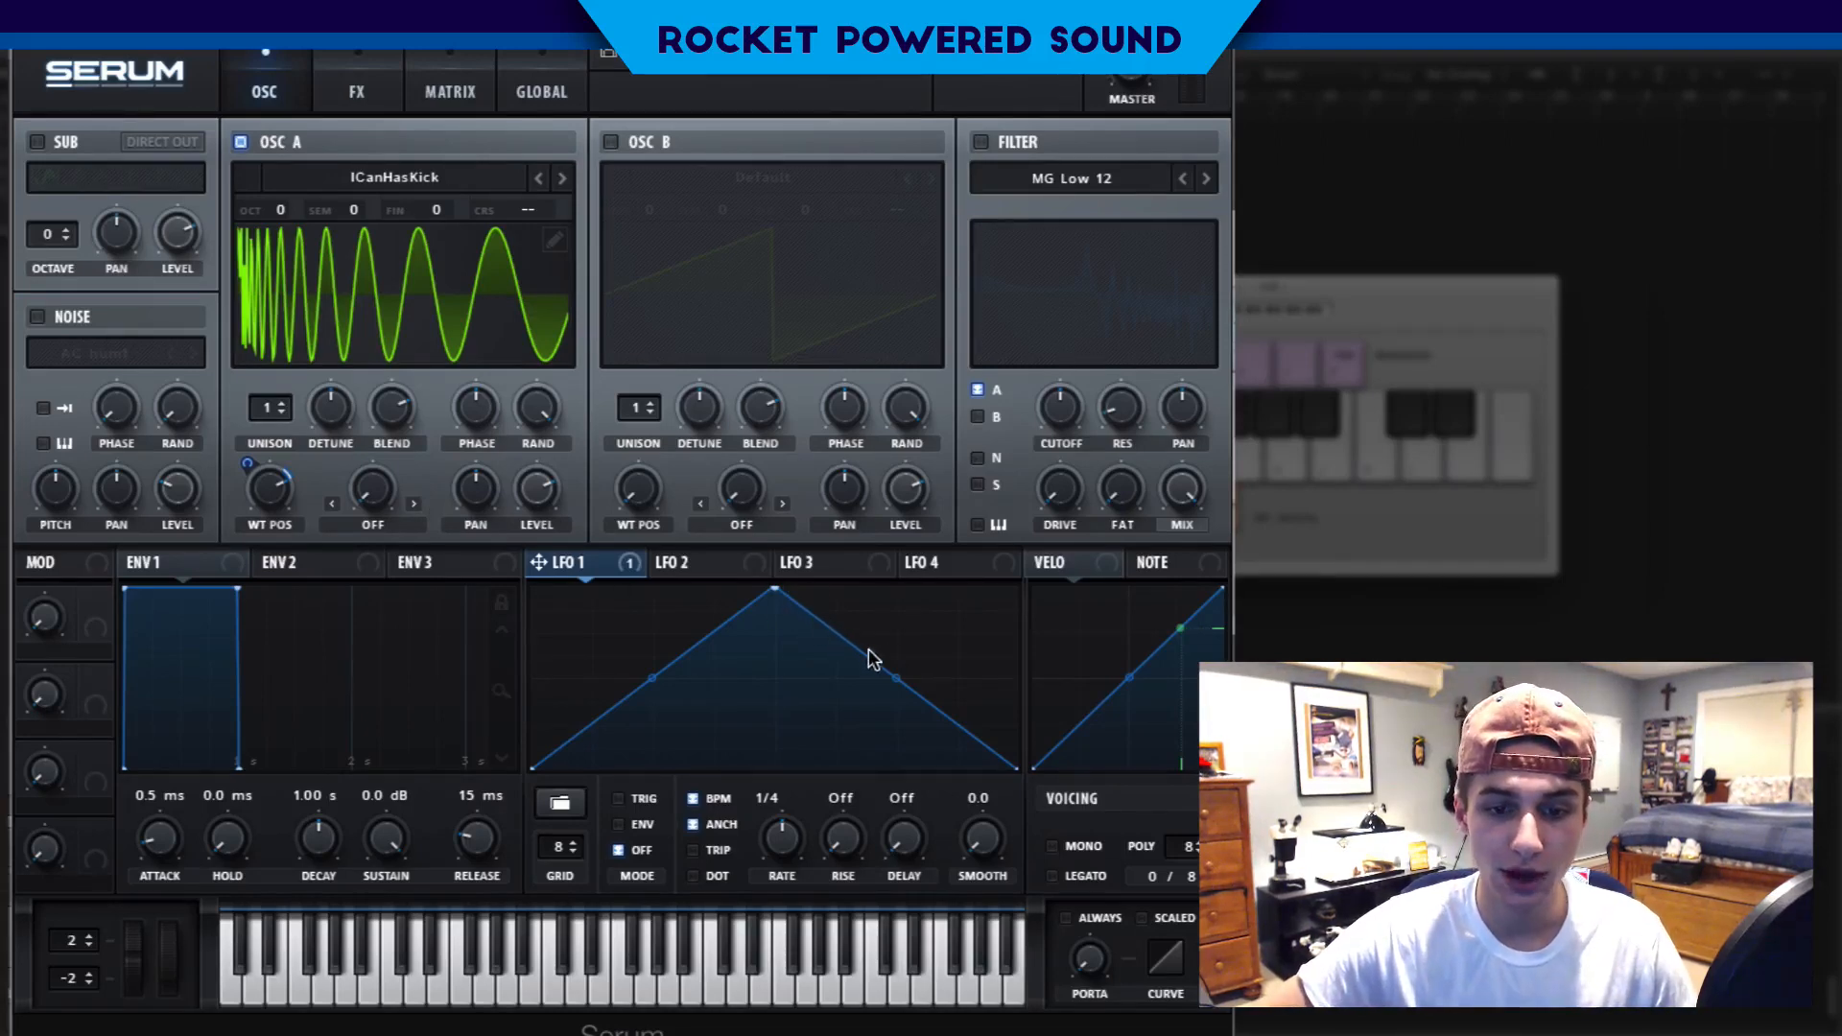
Reshape LFO 1 into a steep curved rise at the start that holds at maximum, and set its mode to ENV.
{"action": "left_click_drag", "start_coordinate": [895, 678], "coordinate": [1072, 564]}
{"action": "left_click_drag", "start_coordinate": [768, 595], "coordinate": [603, 593]}
{"action": "left_click_drag", "start_coordinate": [562, 677], "coordinate": [552, 646]}
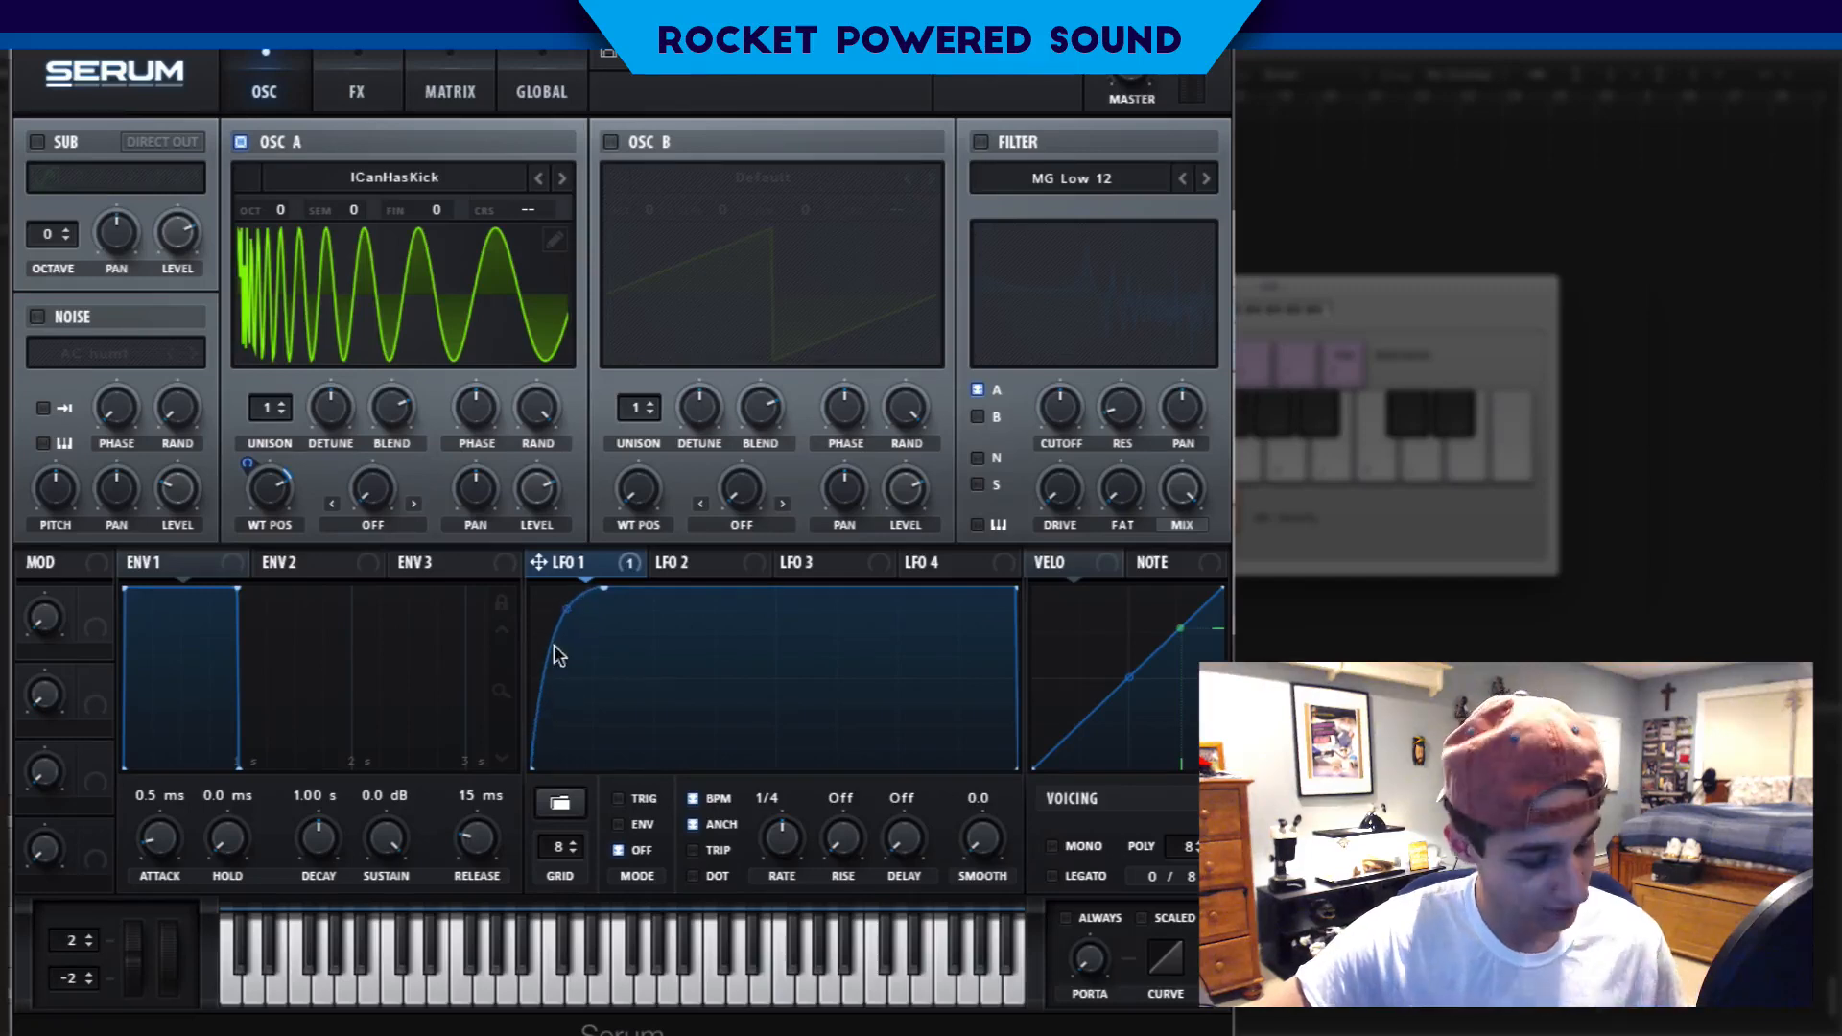
{"action": "left_click_drag", "start_coordinate": [608, 588], "coordinate": [596, 588]}
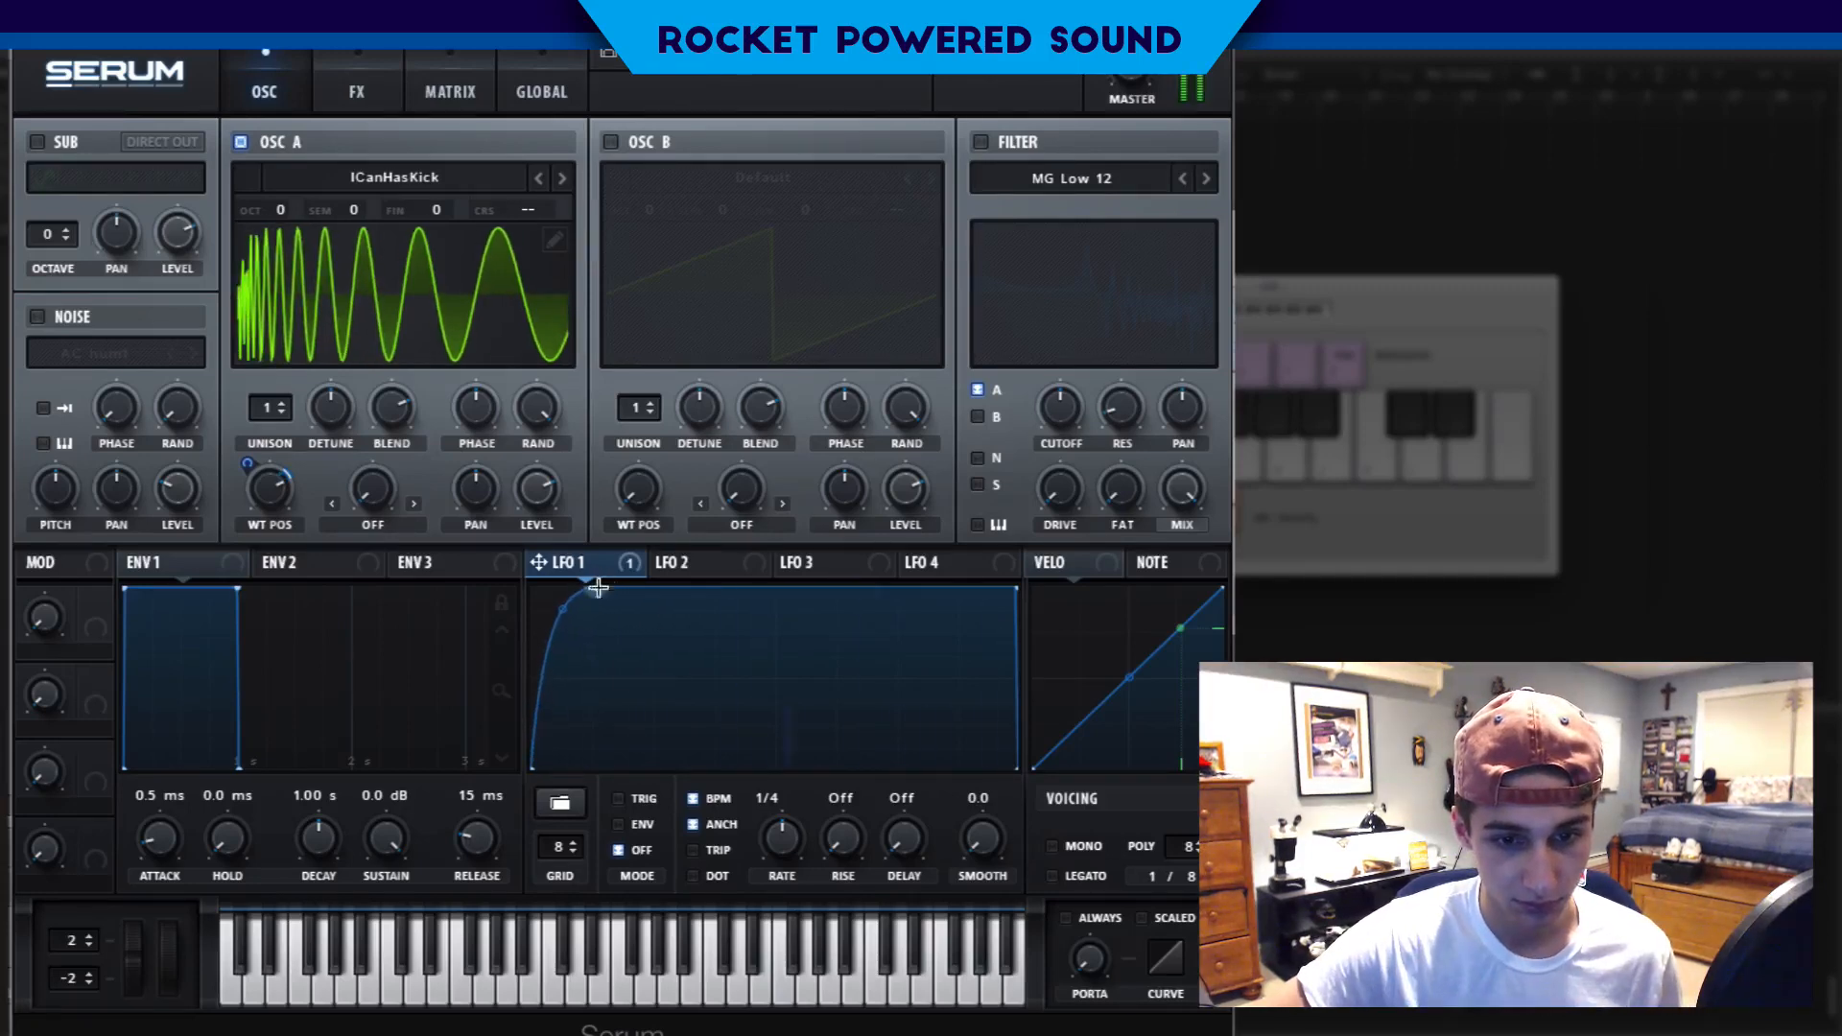
{"action": "left_click", "coordinate": [618, 823]}
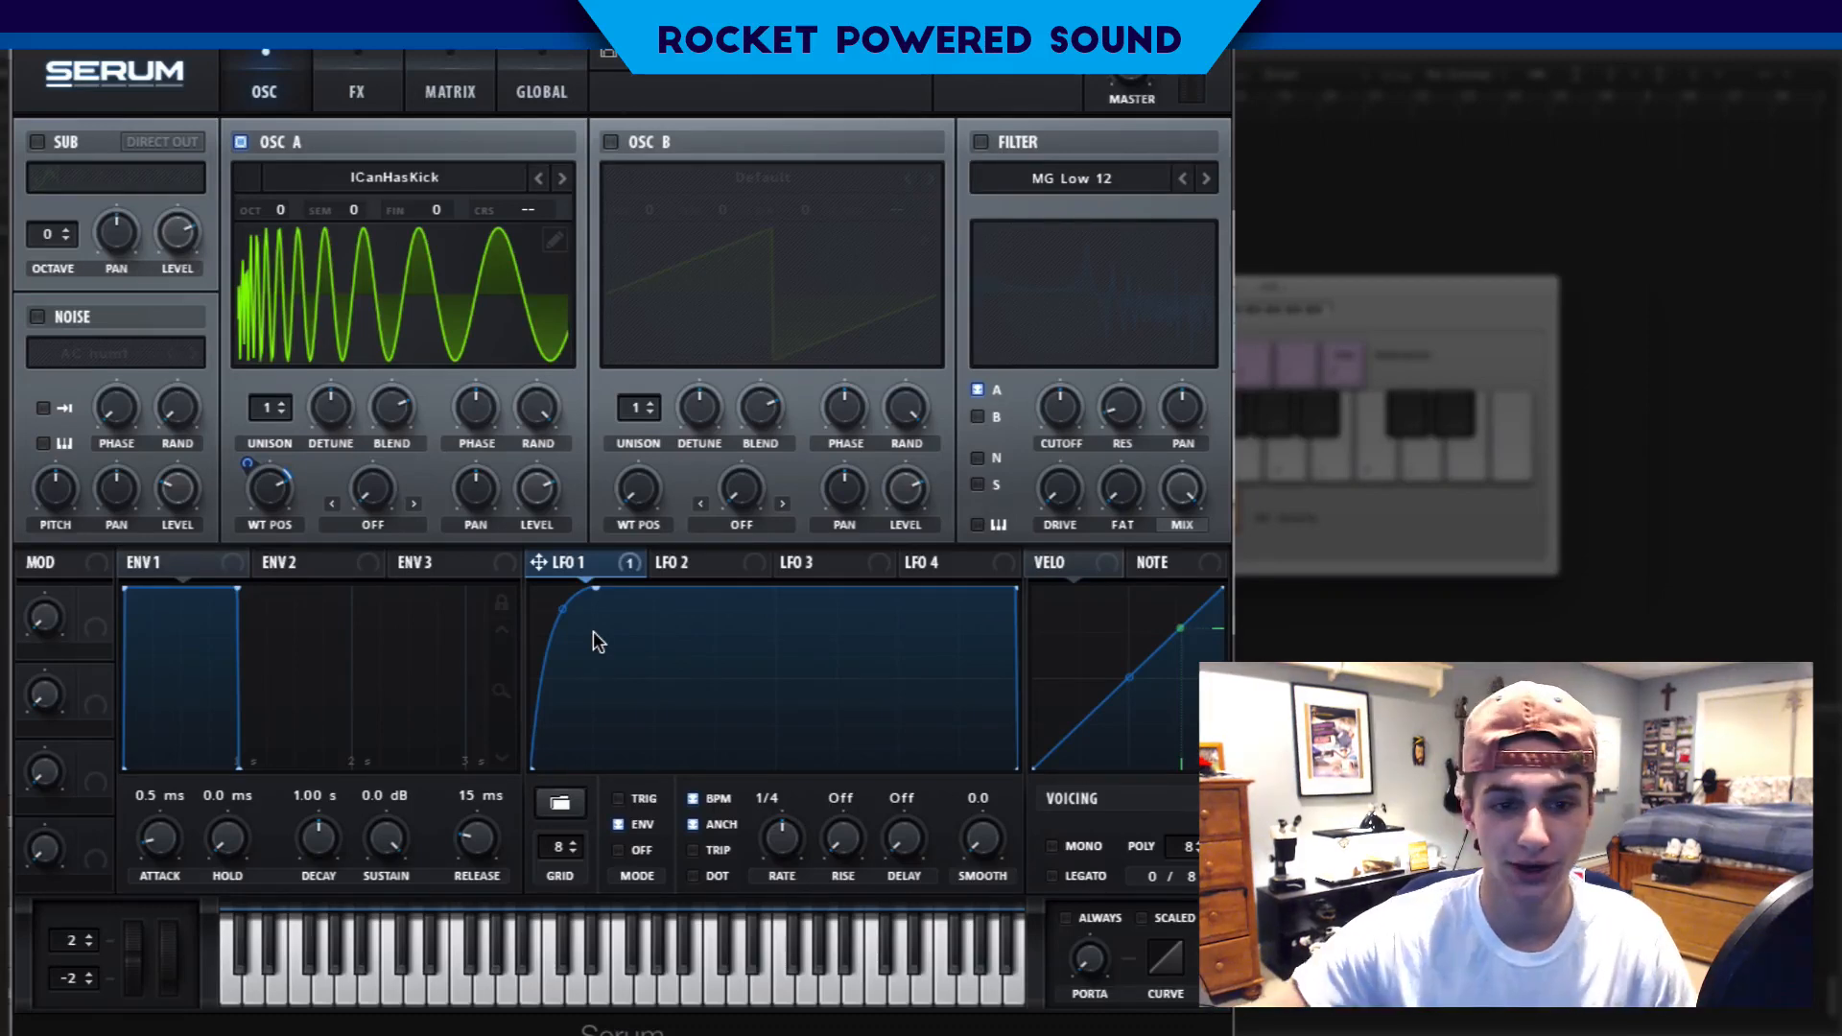
Set oscillator A's warp mode to FM (from B) with some amount, and enable oscillator B with its level turned all the way down.
{"action": "left_click", "coordinate": [380, 525]}
{"action": "left_click", "coordinate": [439, 998]}
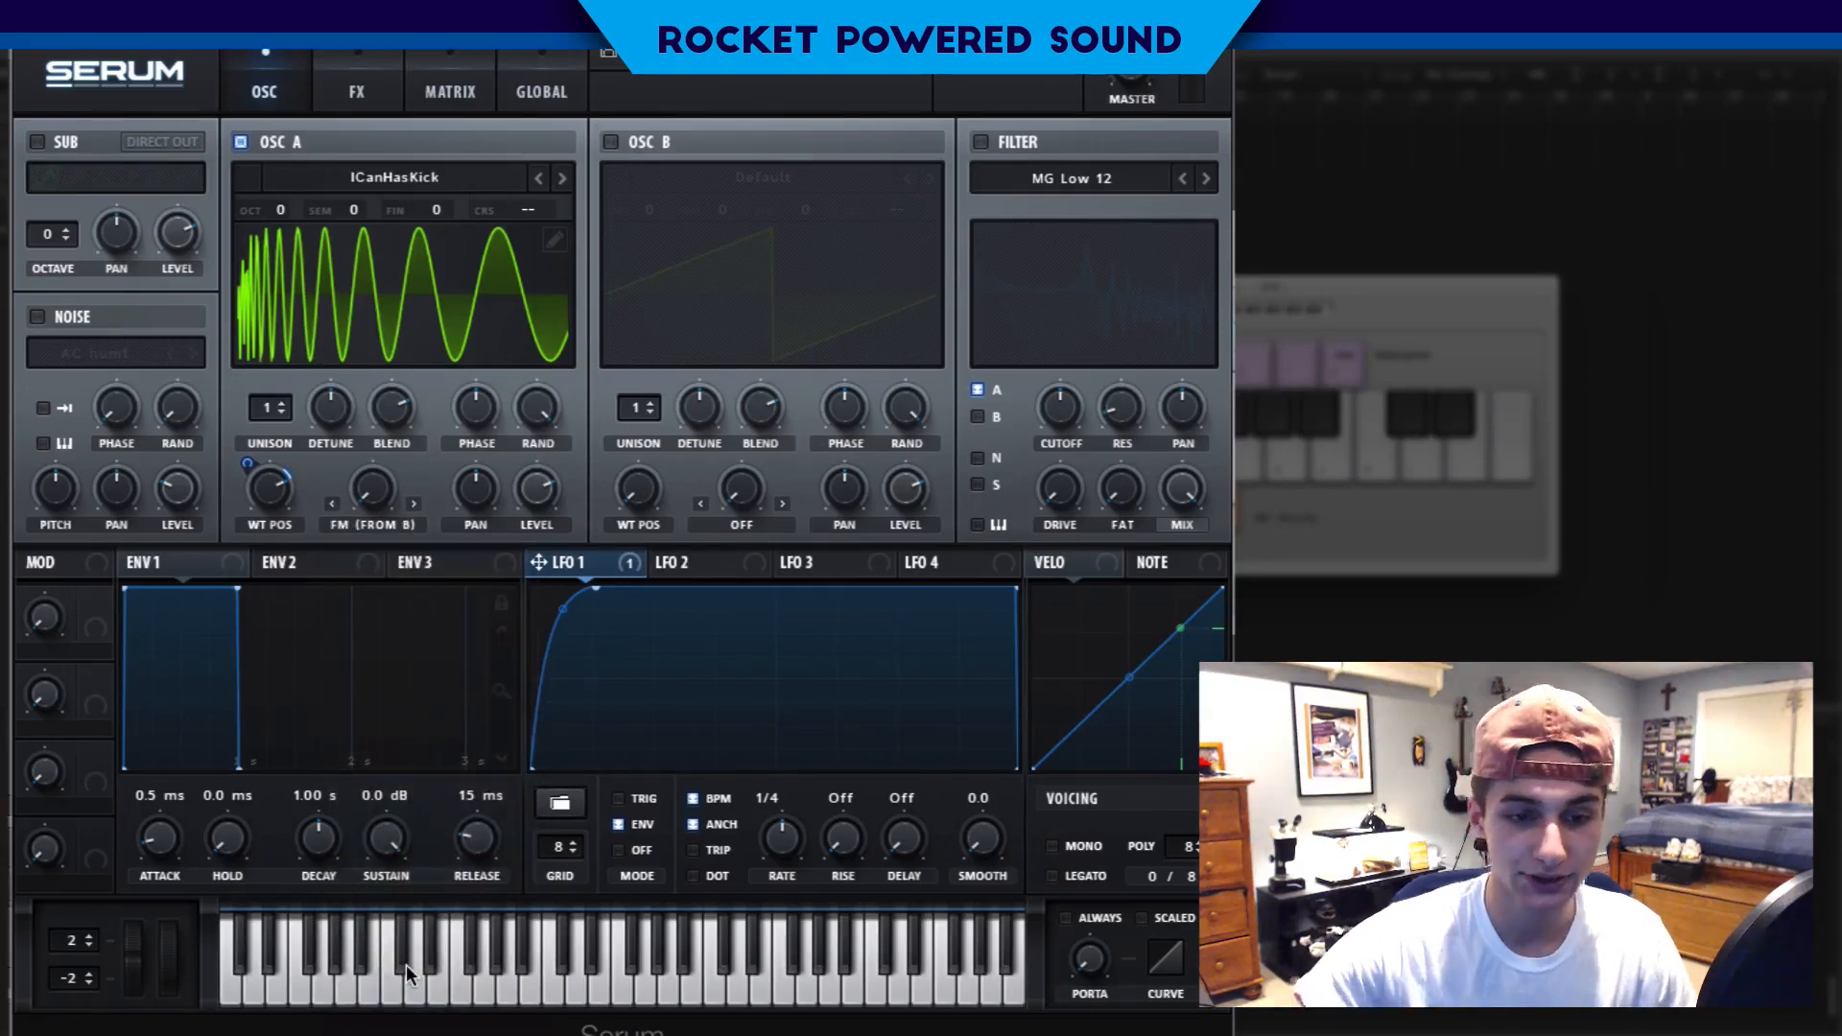
{"action": "left_click", "coordinate": [611, 142]}
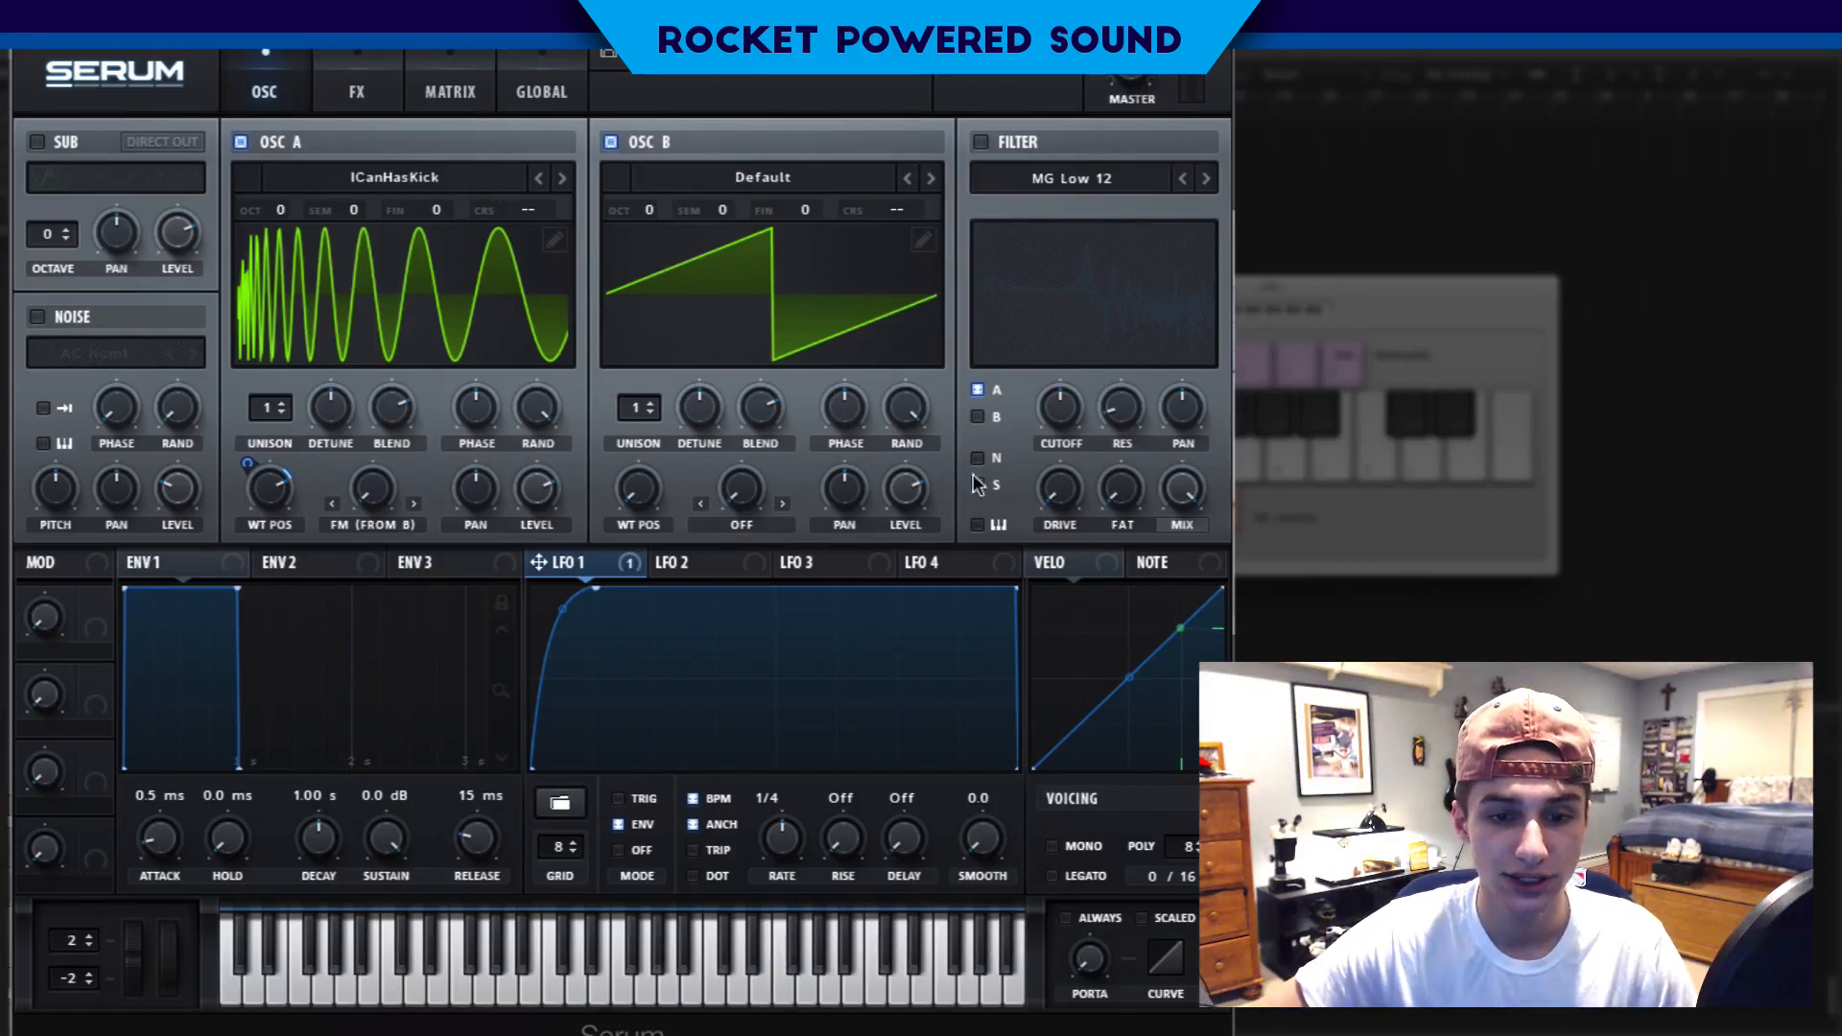
{"action": "mouse_move", "coordinate": [381, 471]}
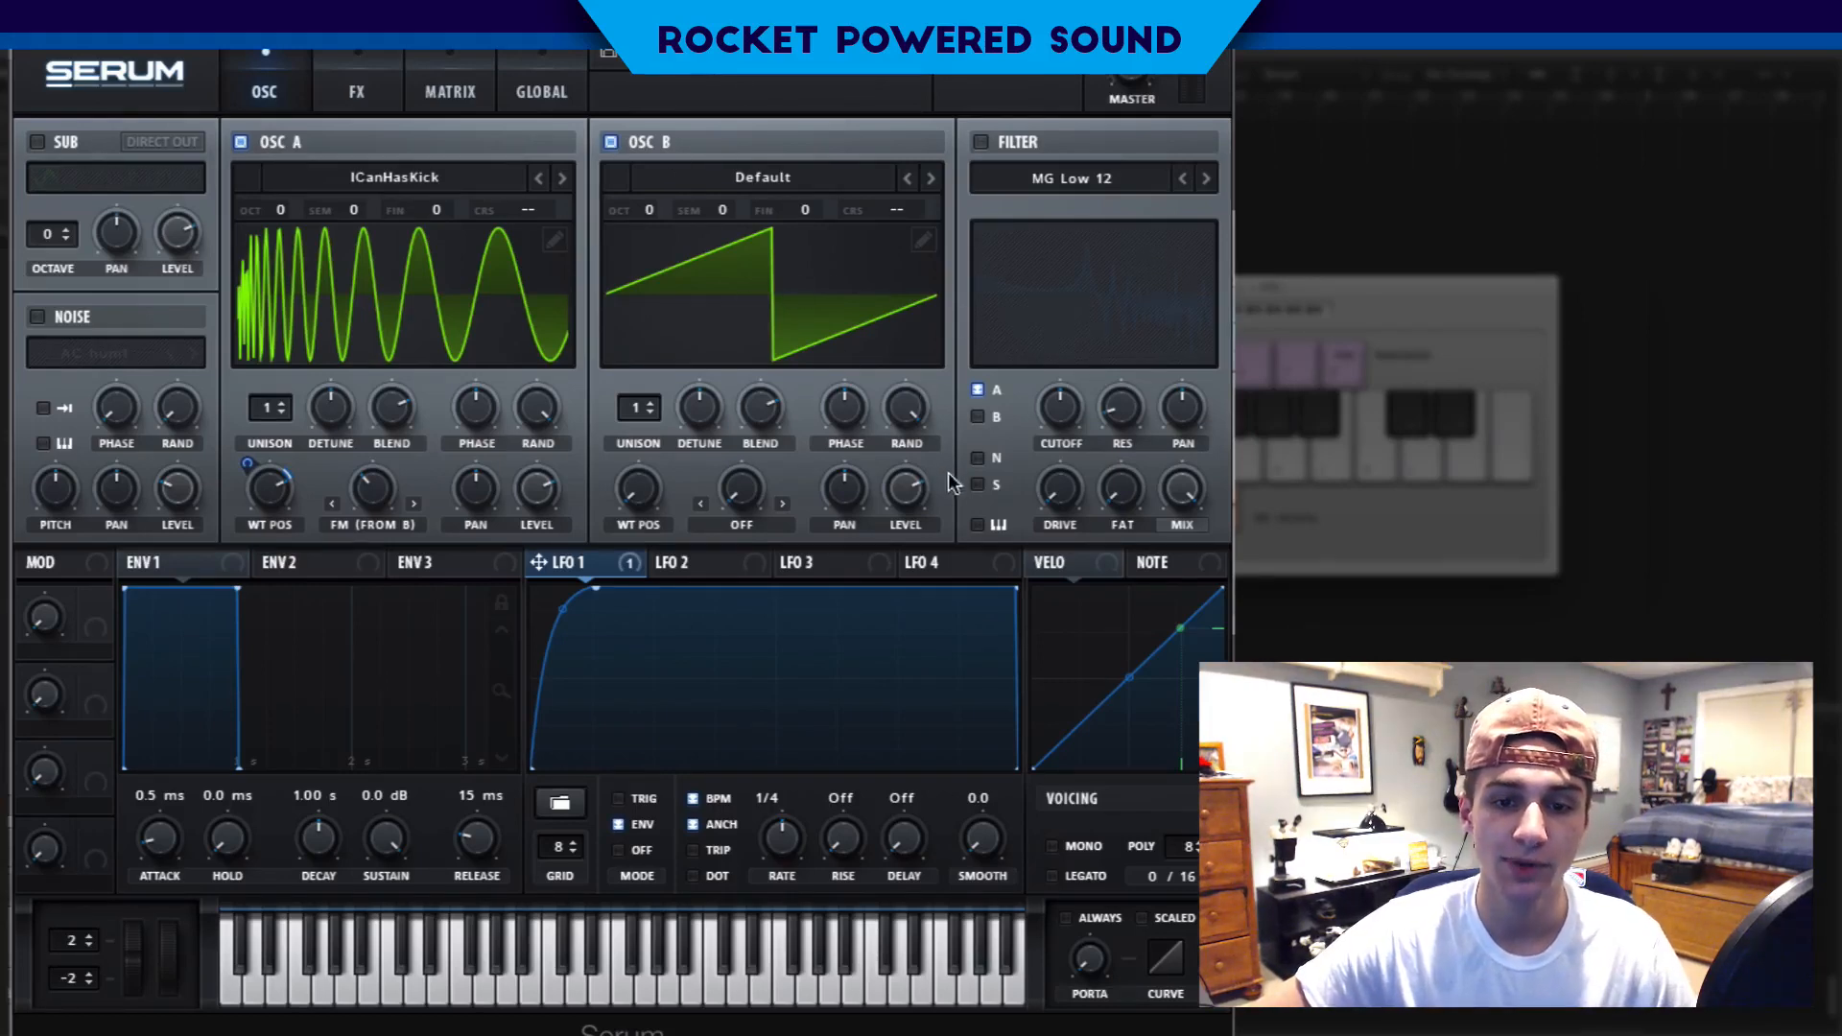
{"action": "left_click_drag", "start_coordinate": [902, 491], "coordinate": [835, 656]}
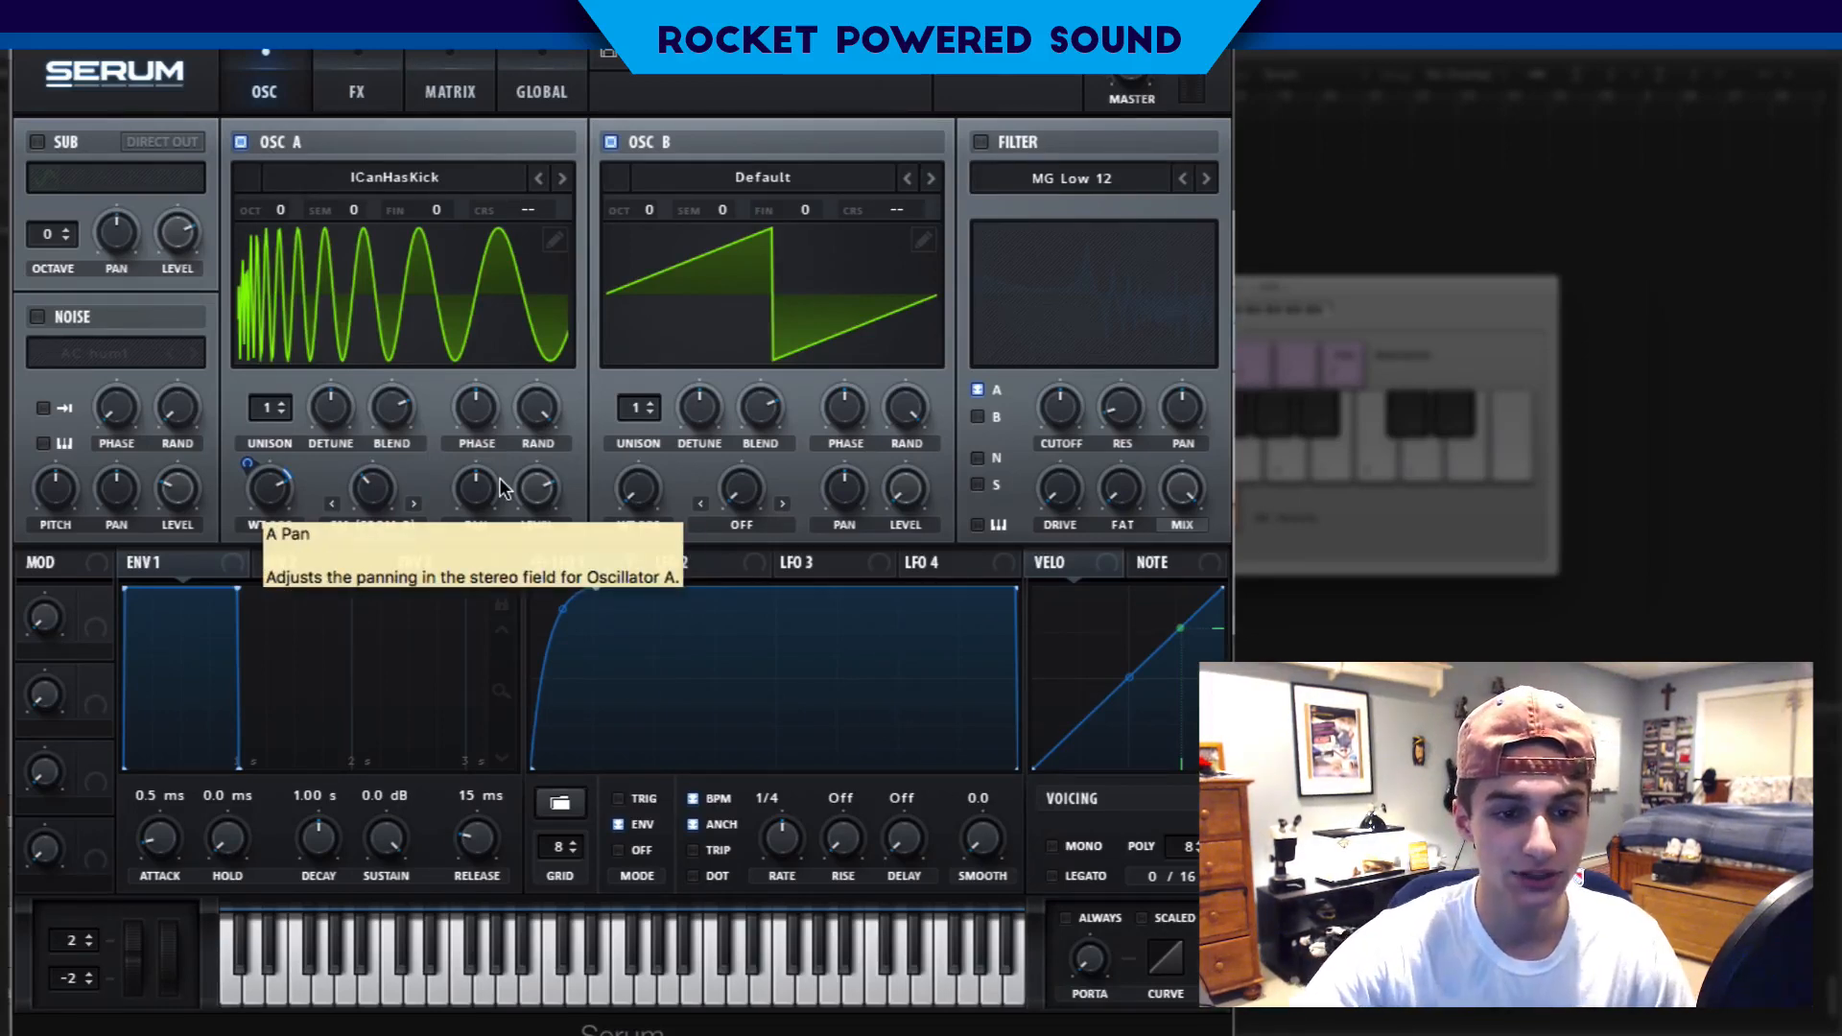
Assign LFO 1 to oscillator A's FM amount and to its level, with the base level turned all the way down.
{"action": "left_click_drag", "start_coordinate": [542, 563], "coordinate": [315, 485]}
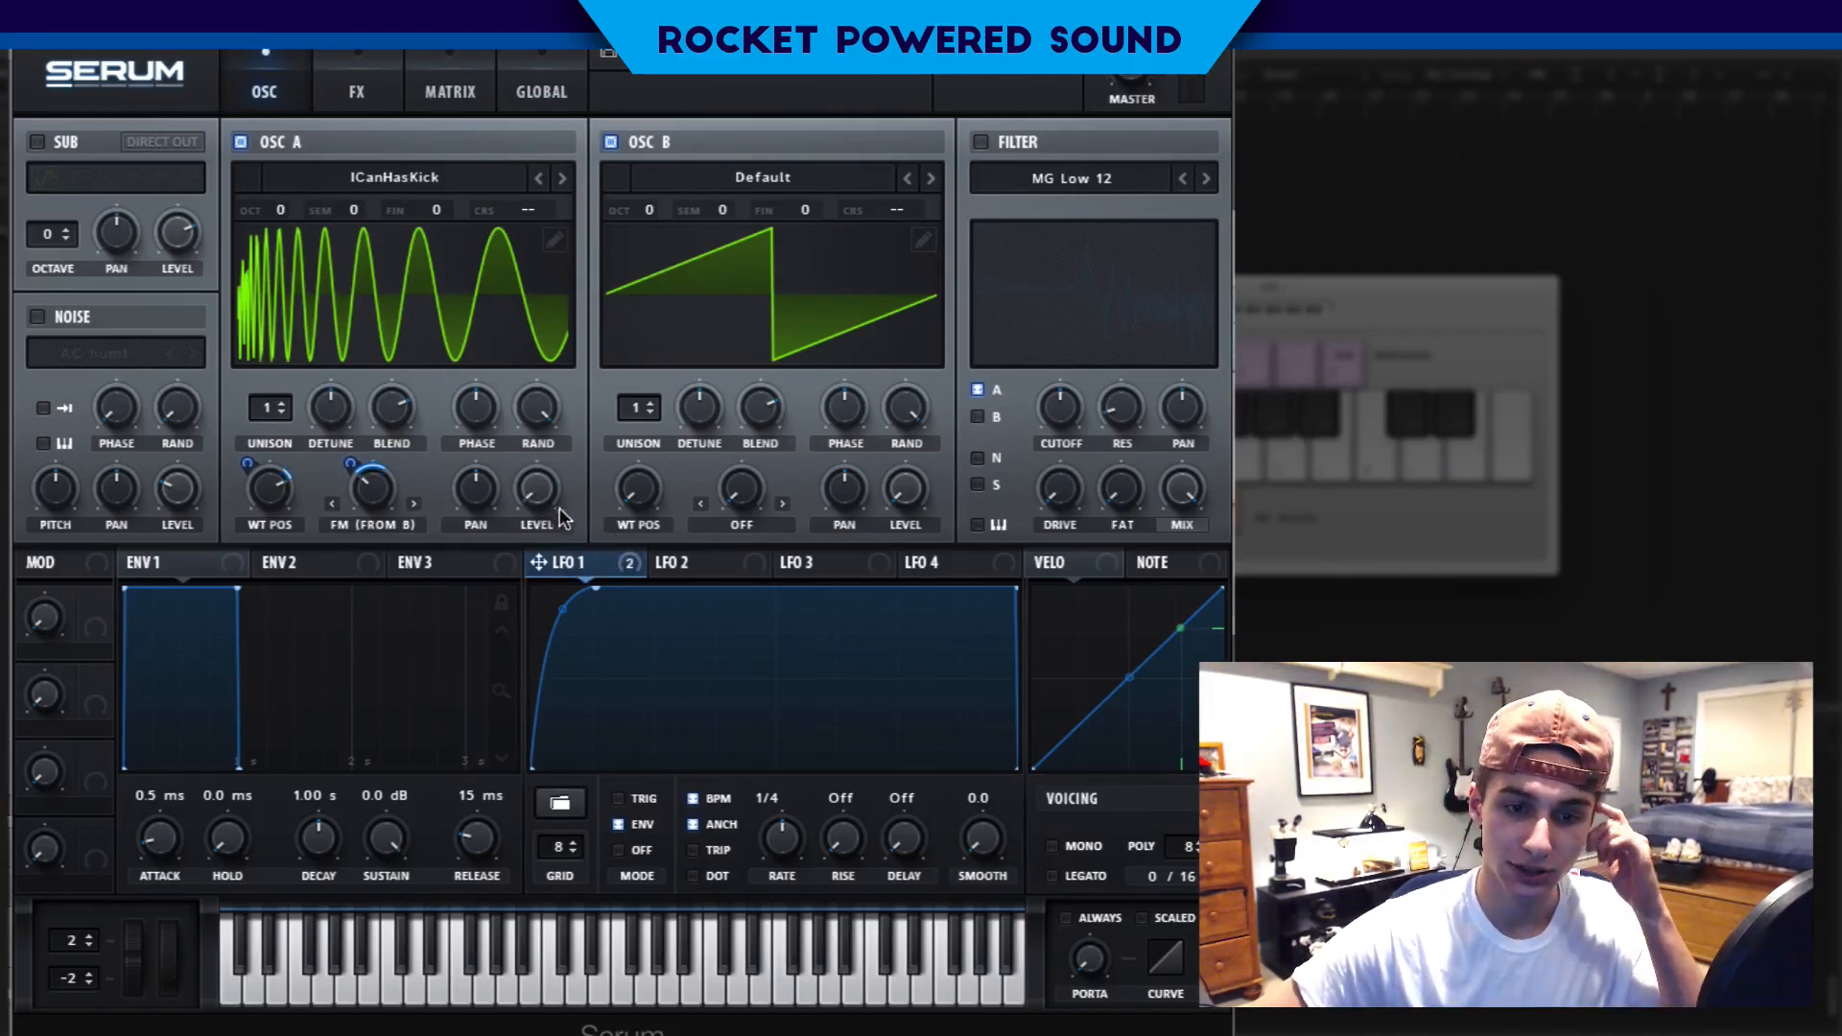
{"action": "left_click_drag", "start_coordinate": [561, 560], "coordinate": [569, 485]}
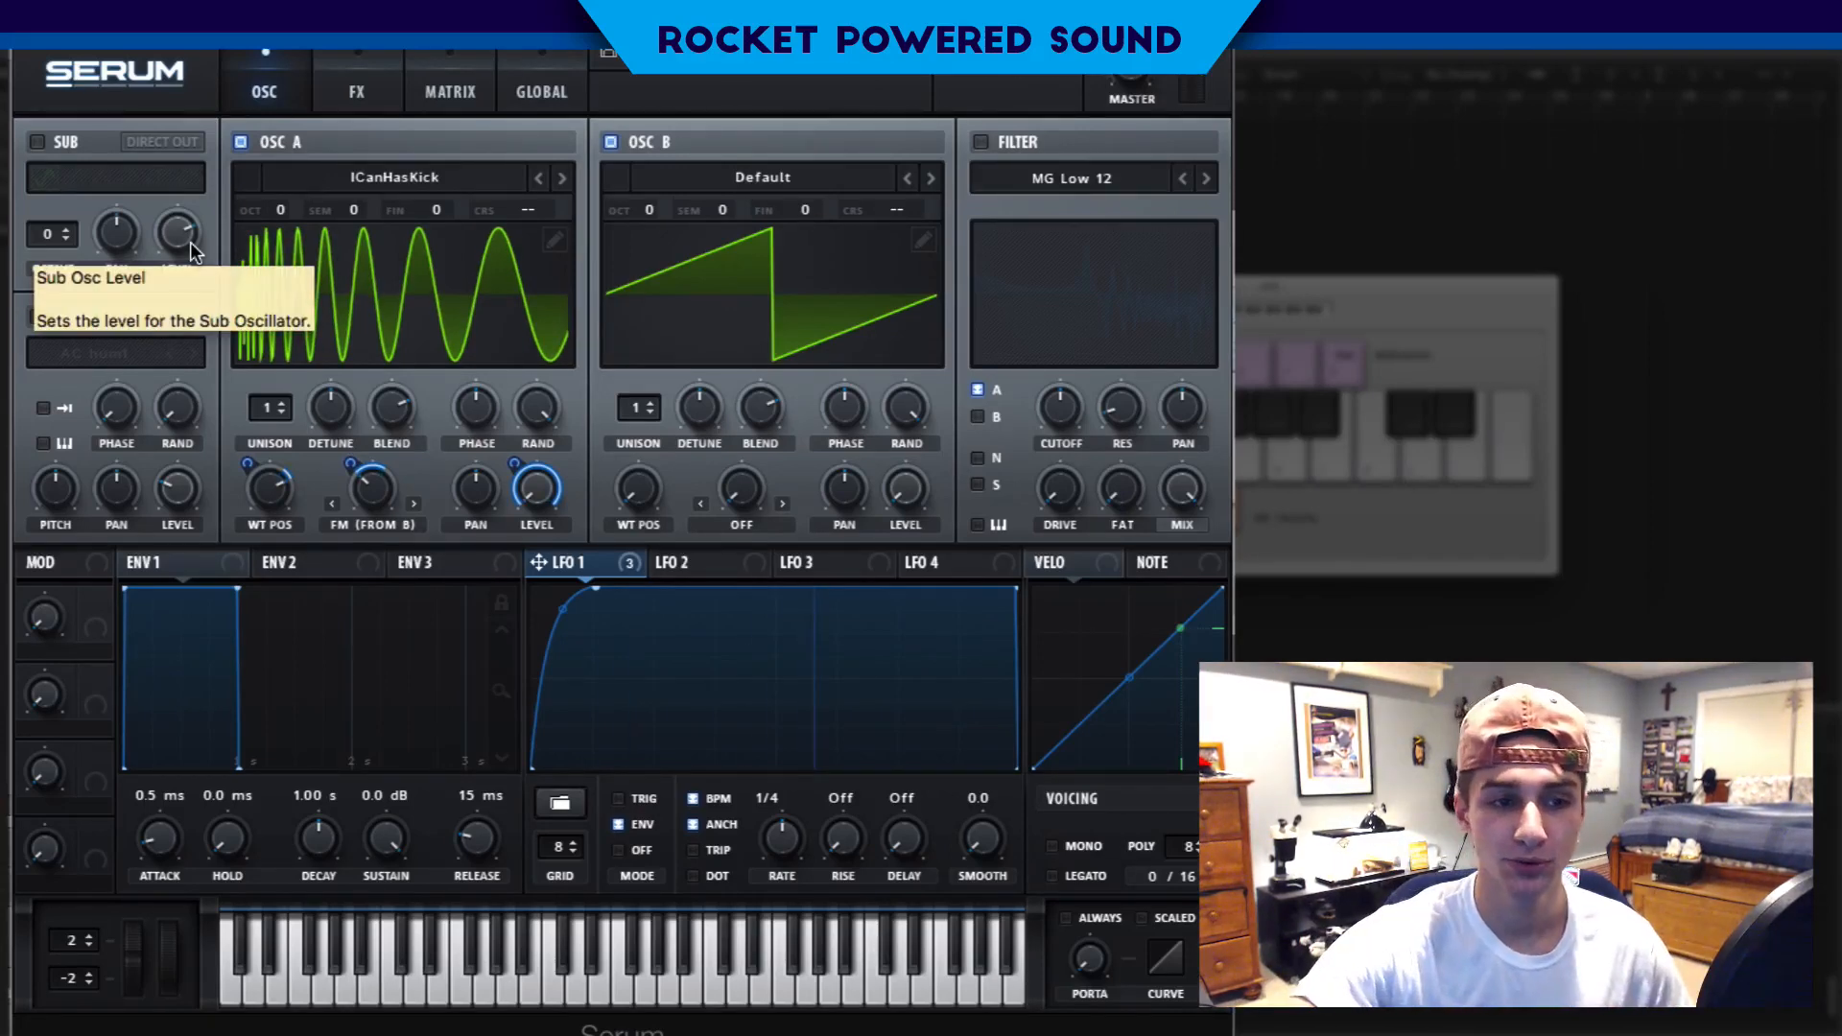
Enable the sub oscillator with a saw waveform and set its octave to 3.
{"action": "left_click", "coordinate": [36, 142]}
{"action": "left_click", "coordinate": [134, 182]}
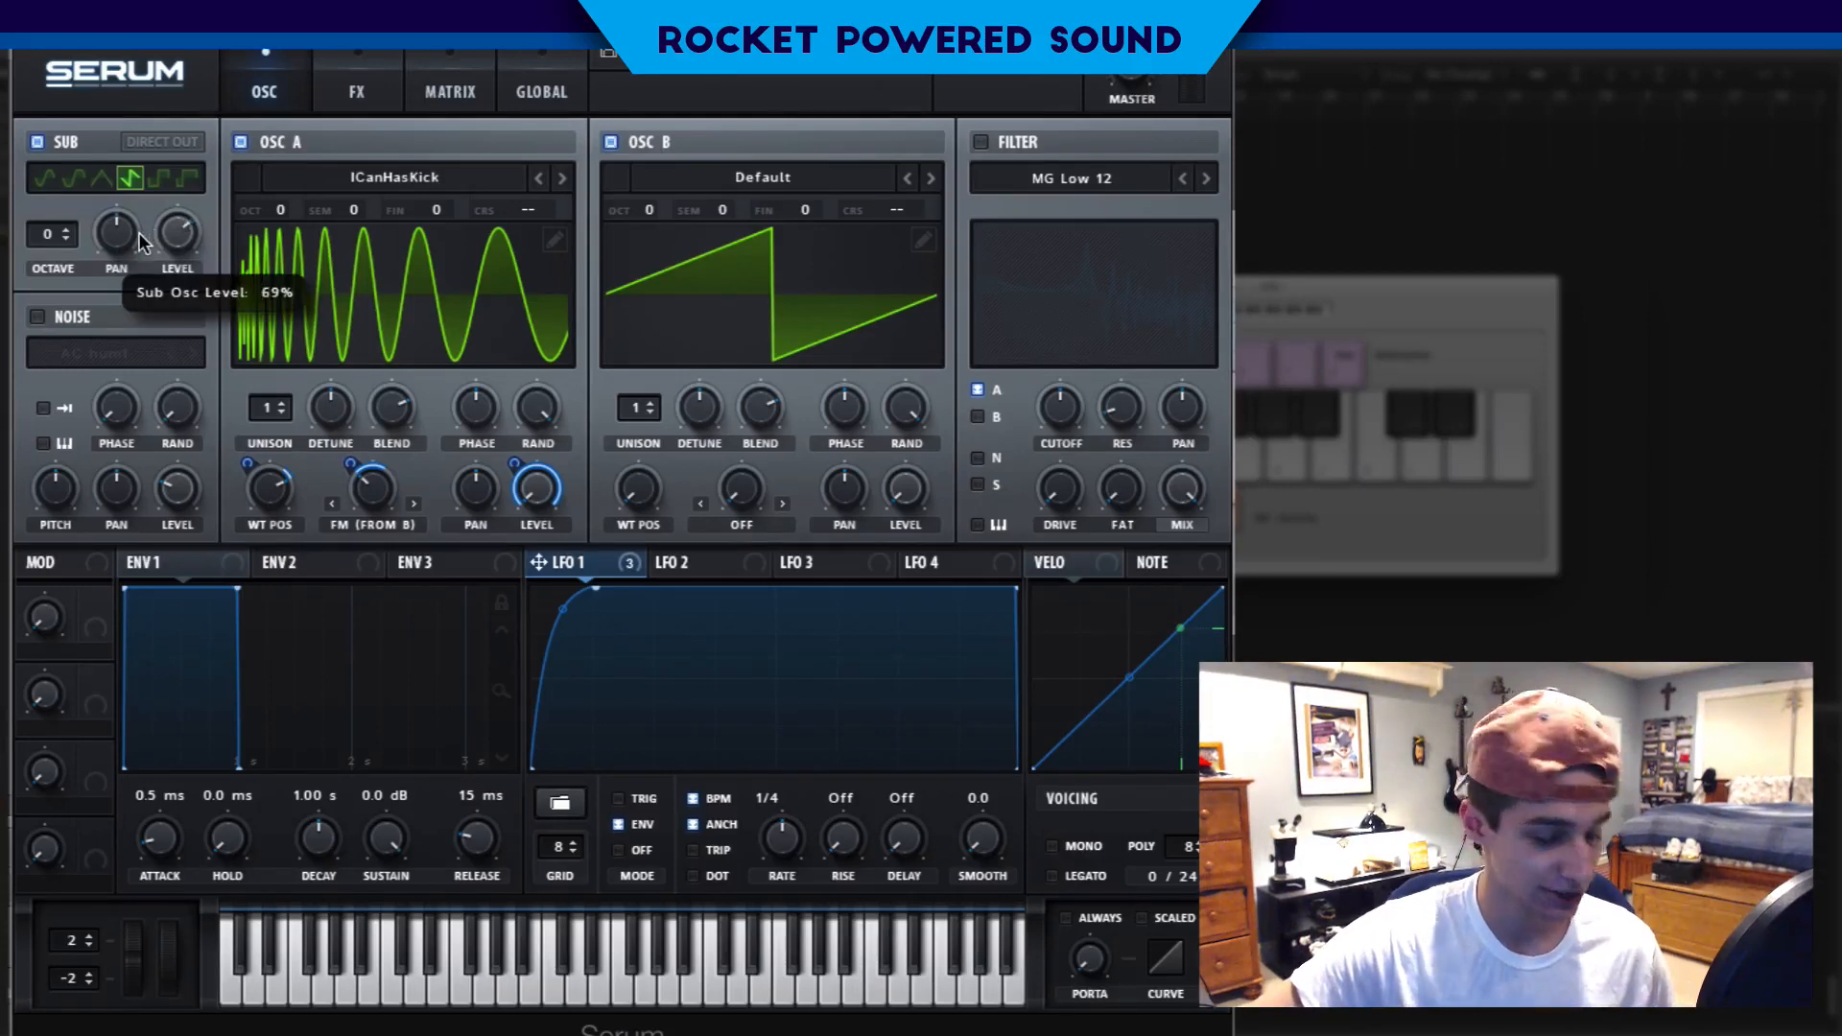
{"action": "left_click_drag", "start_coordinate": [50, 234], "coordinate": [50, 190]}
{"action": "left_click", "coordinate": [66, 239]}
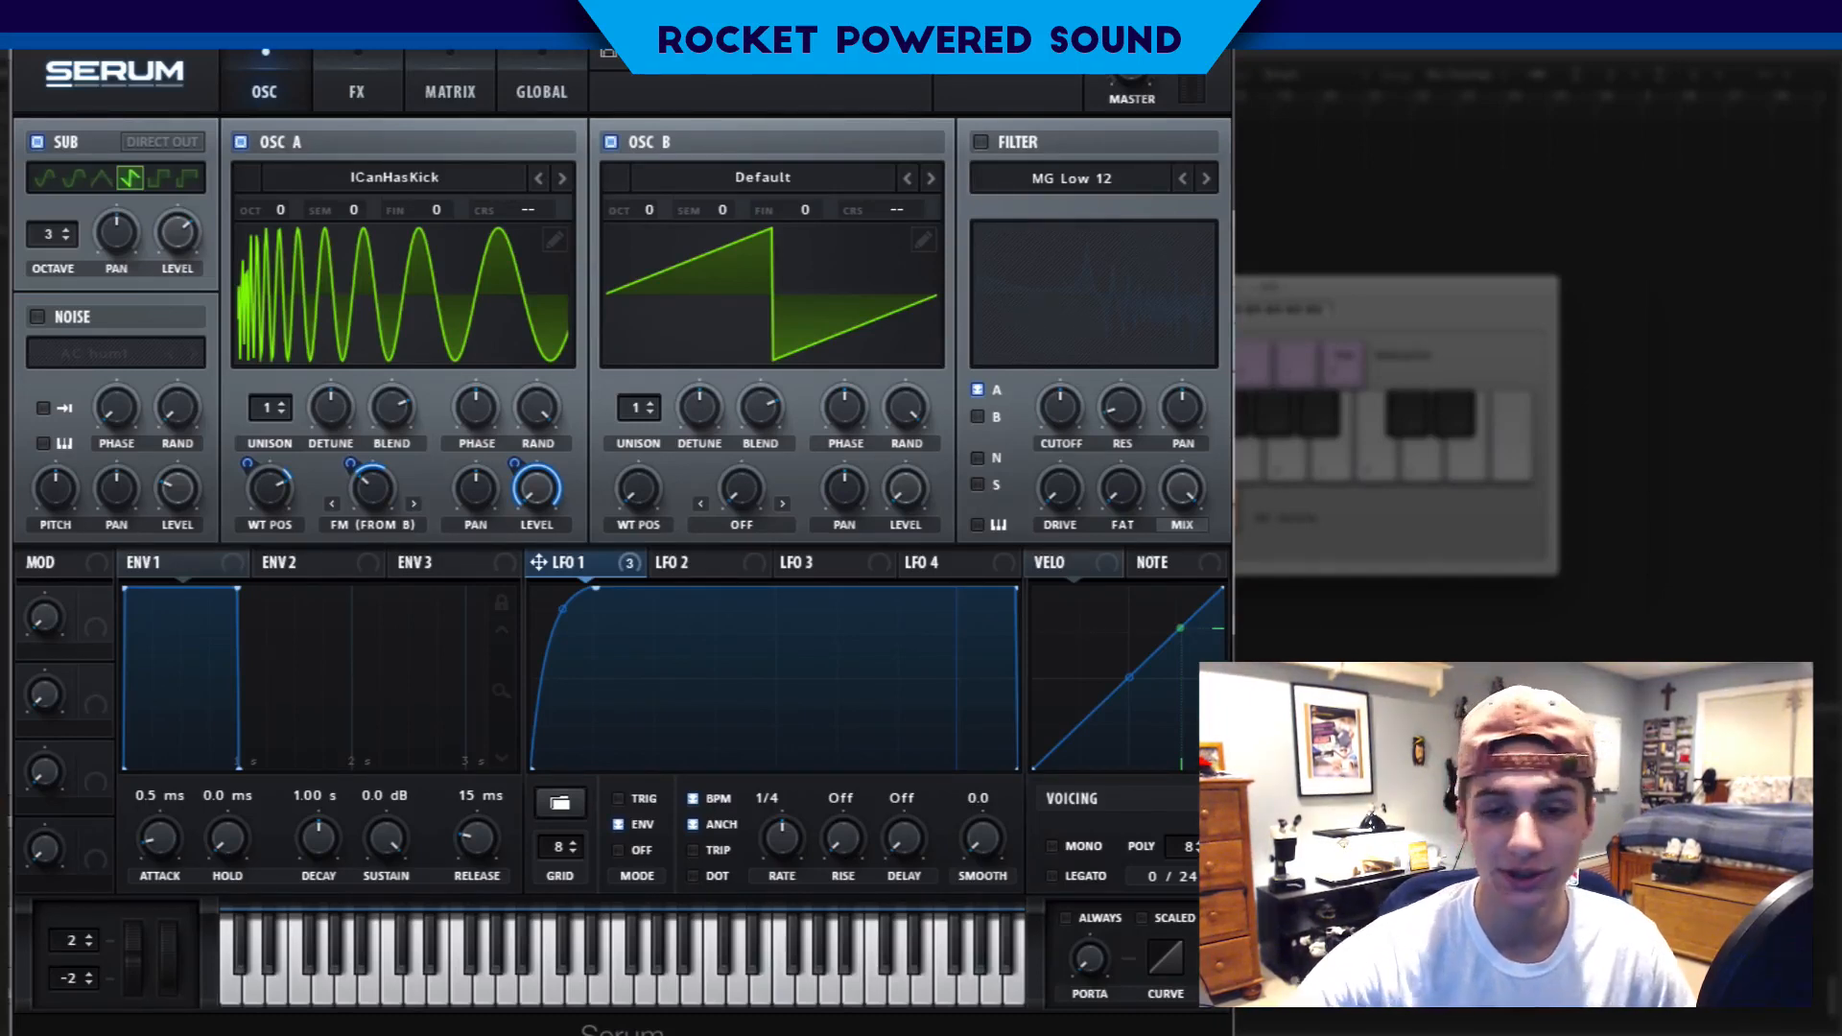
Enable the filter and set its type to the Flg L6+ flanger.
{"action": "left_click", "coordinate": [981, 142]}
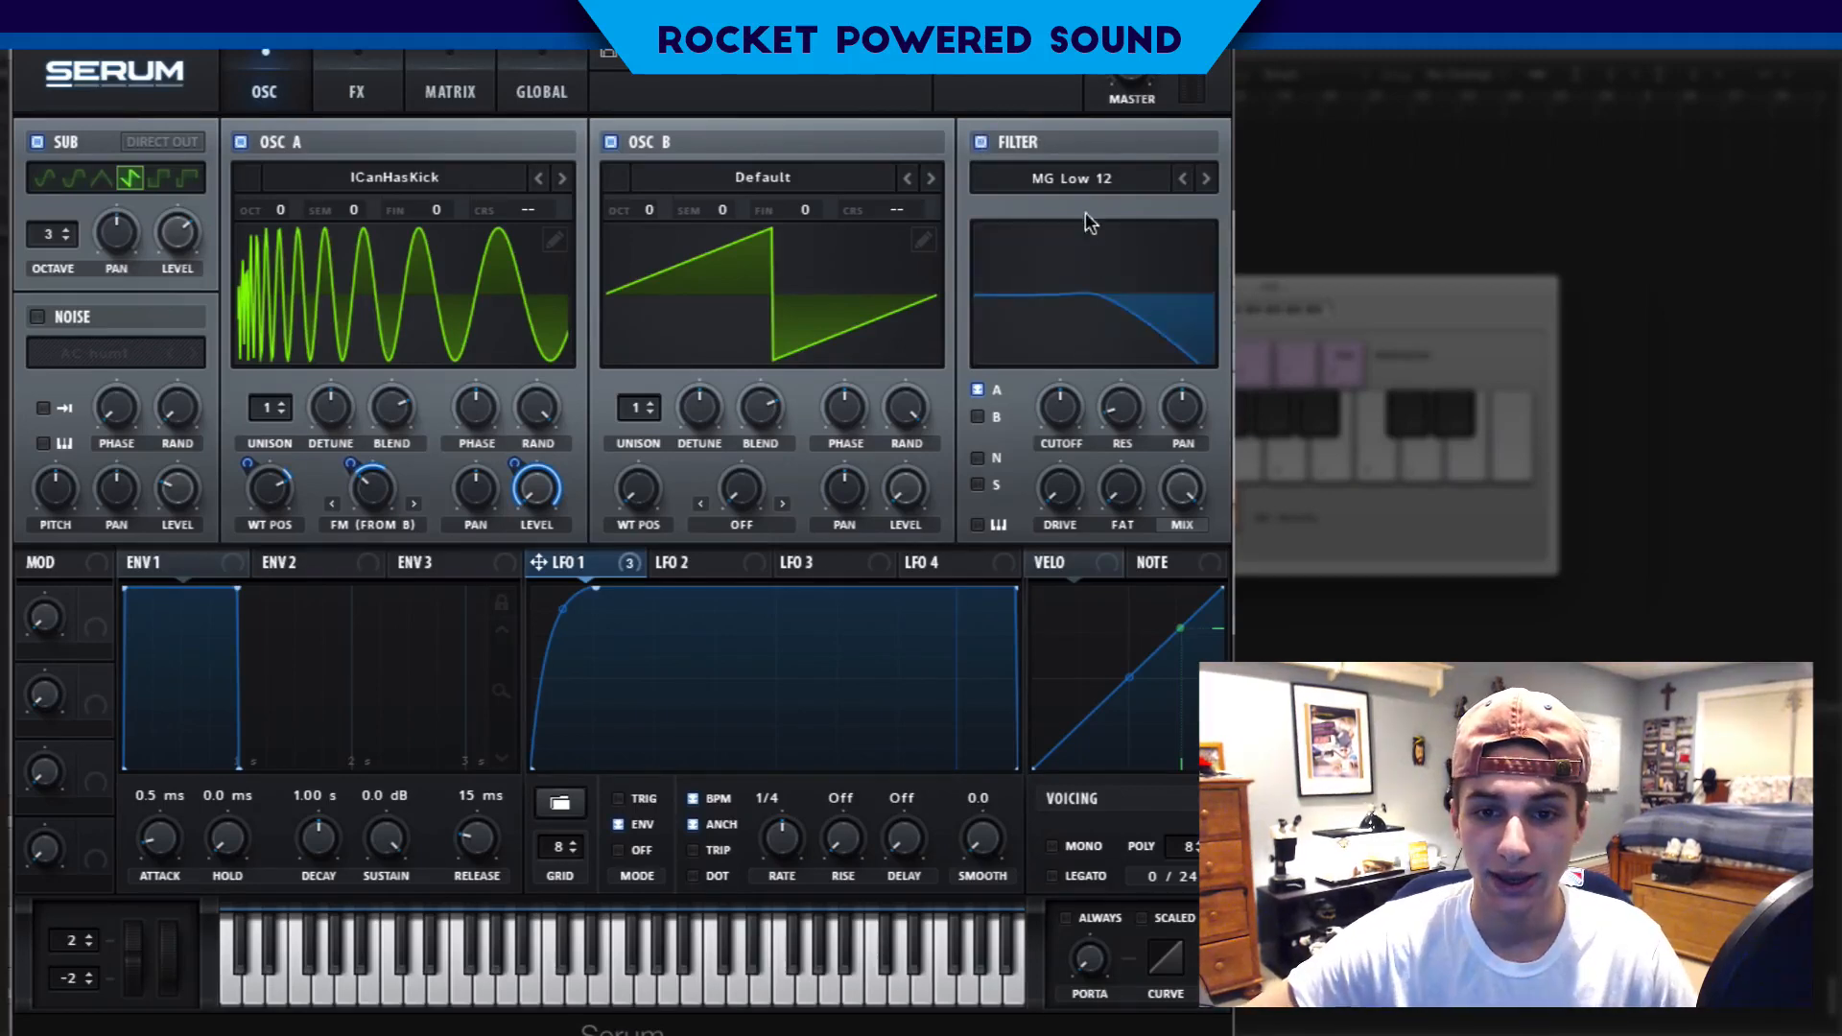
{"action": "left_click", "coordinate": [1081, 184]}
{"action": "mouse_move", "coordinate": [1113, 257]}
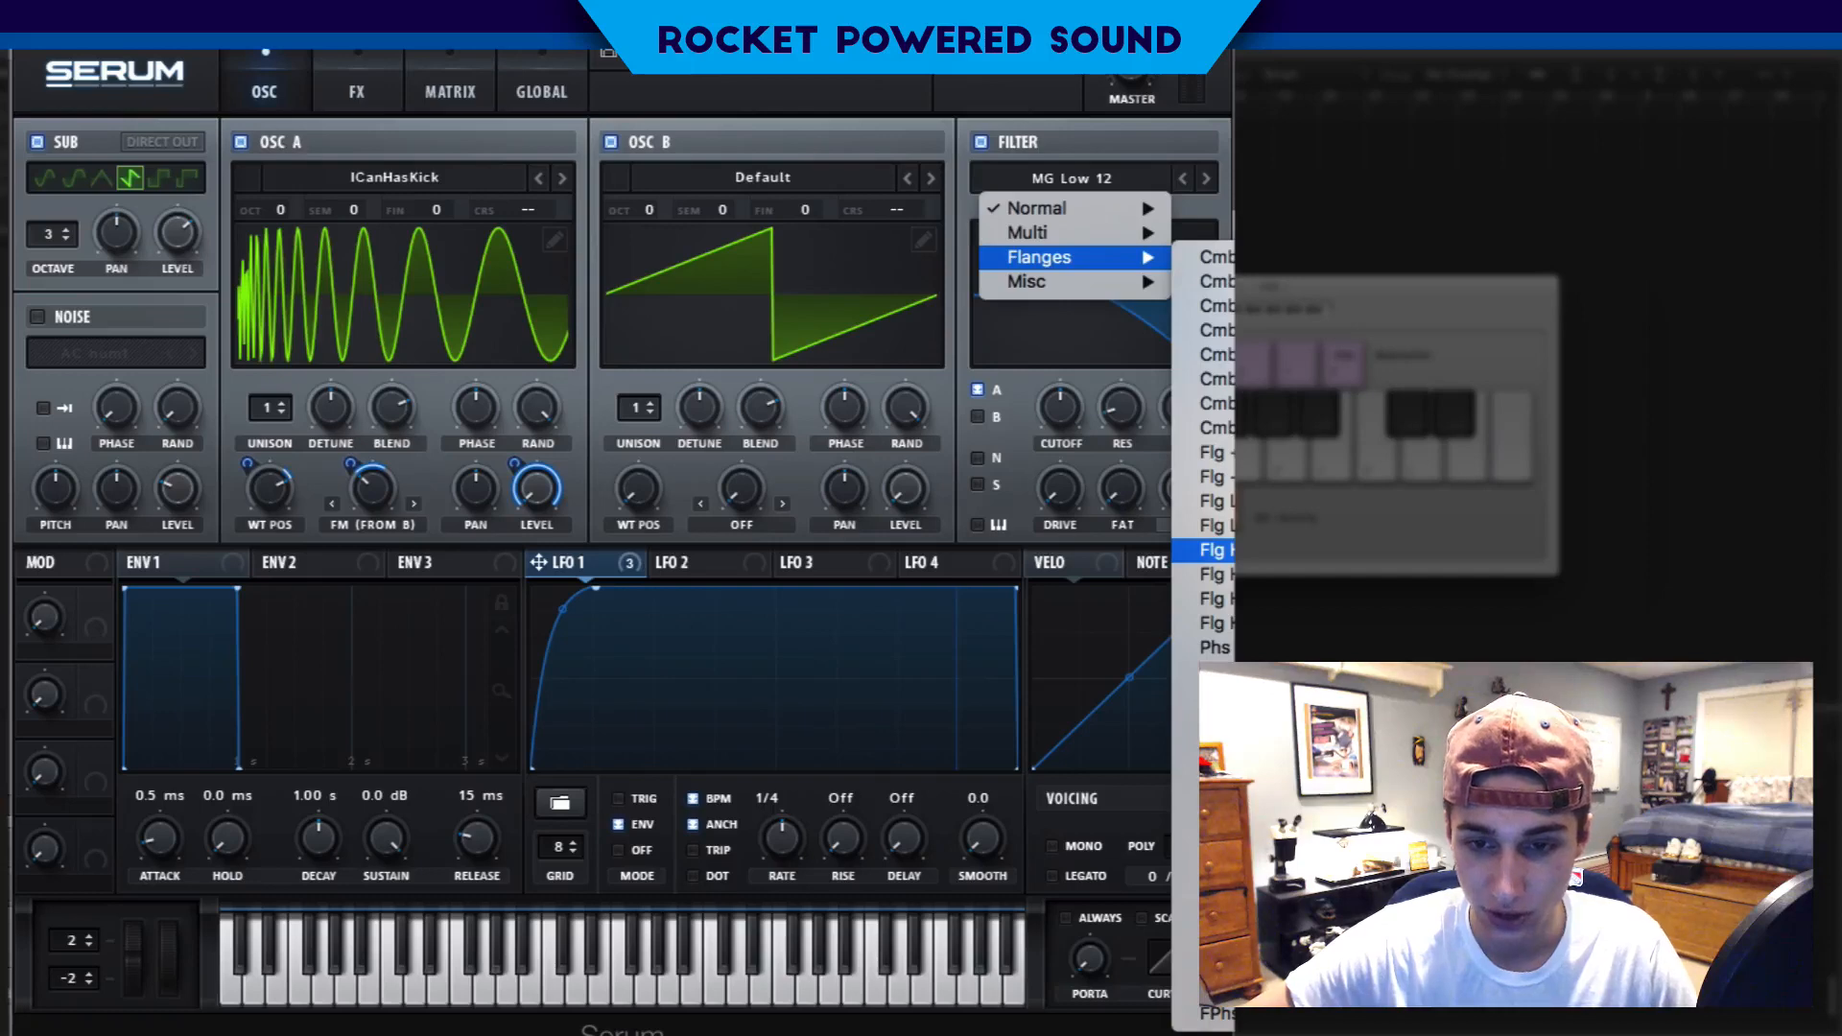
{"action": "left_click", "coordinate": [1214, 500]}
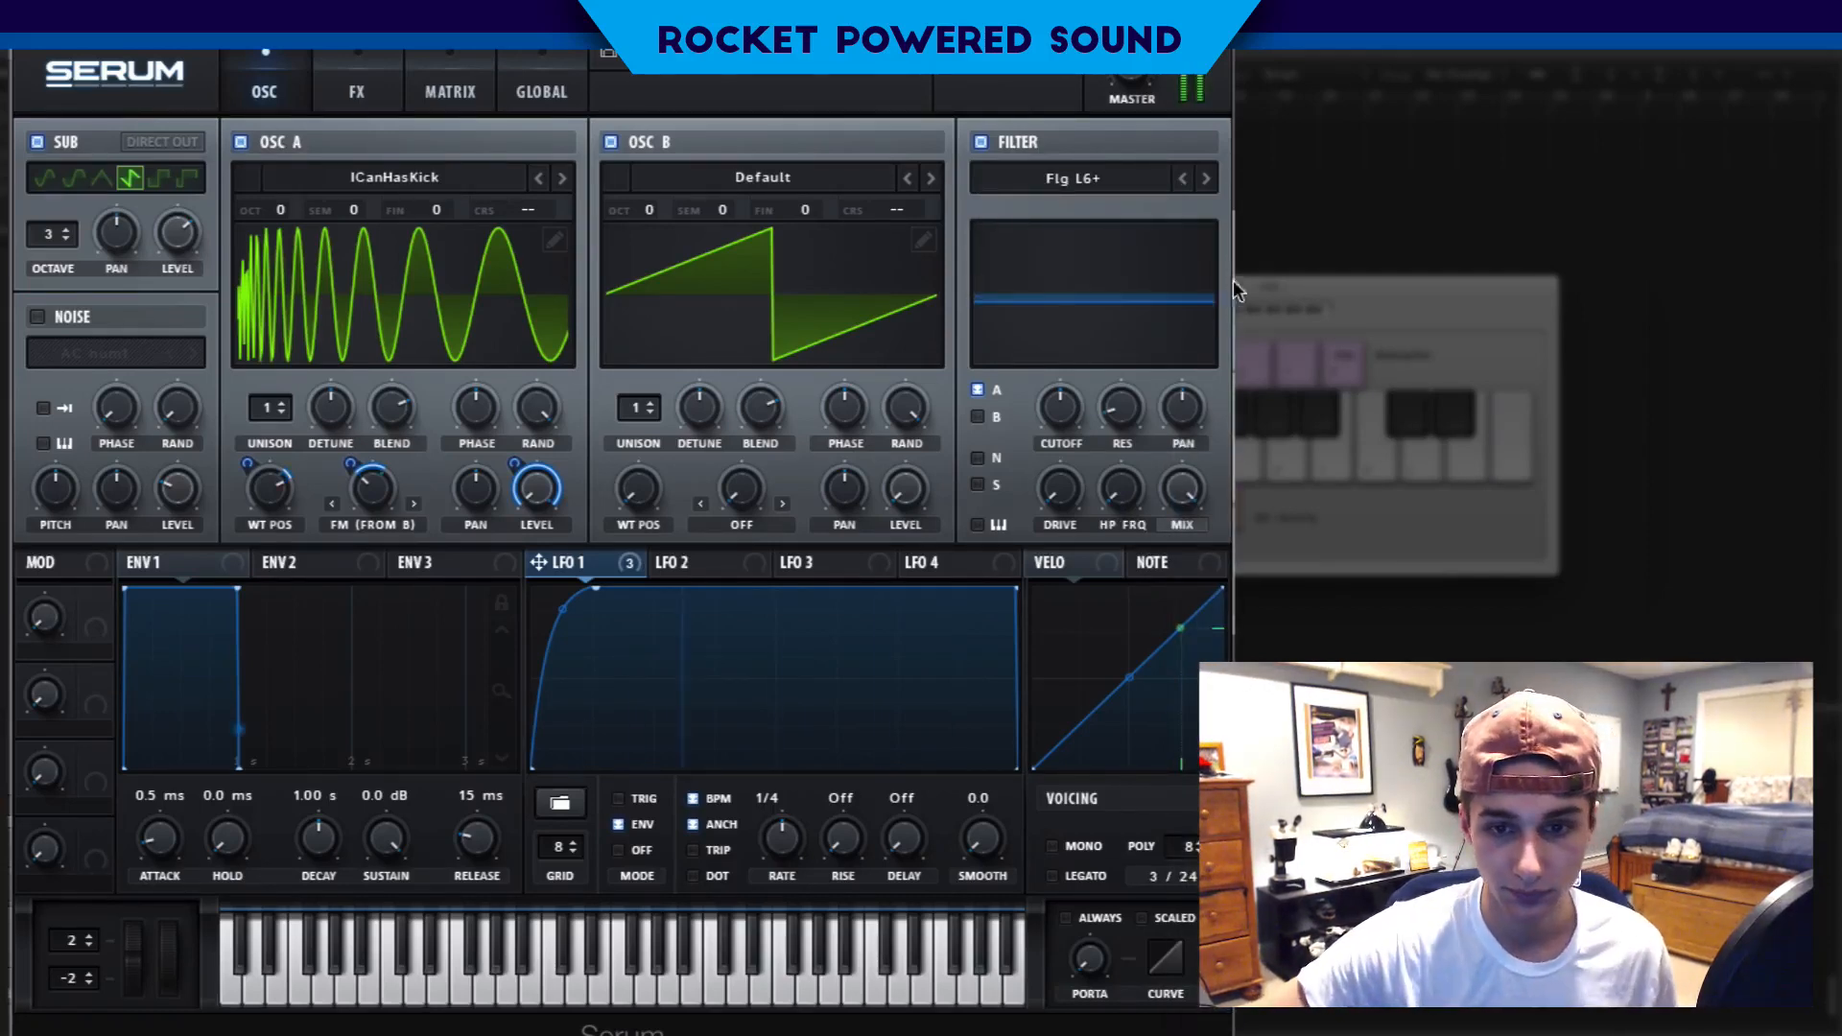
Raise the filter's HP frequency and lower its cutoff somewhat.
{"action": "left_click_drag", "start_coordinate": [1124, 490], "coordinate": [1211, 177]}
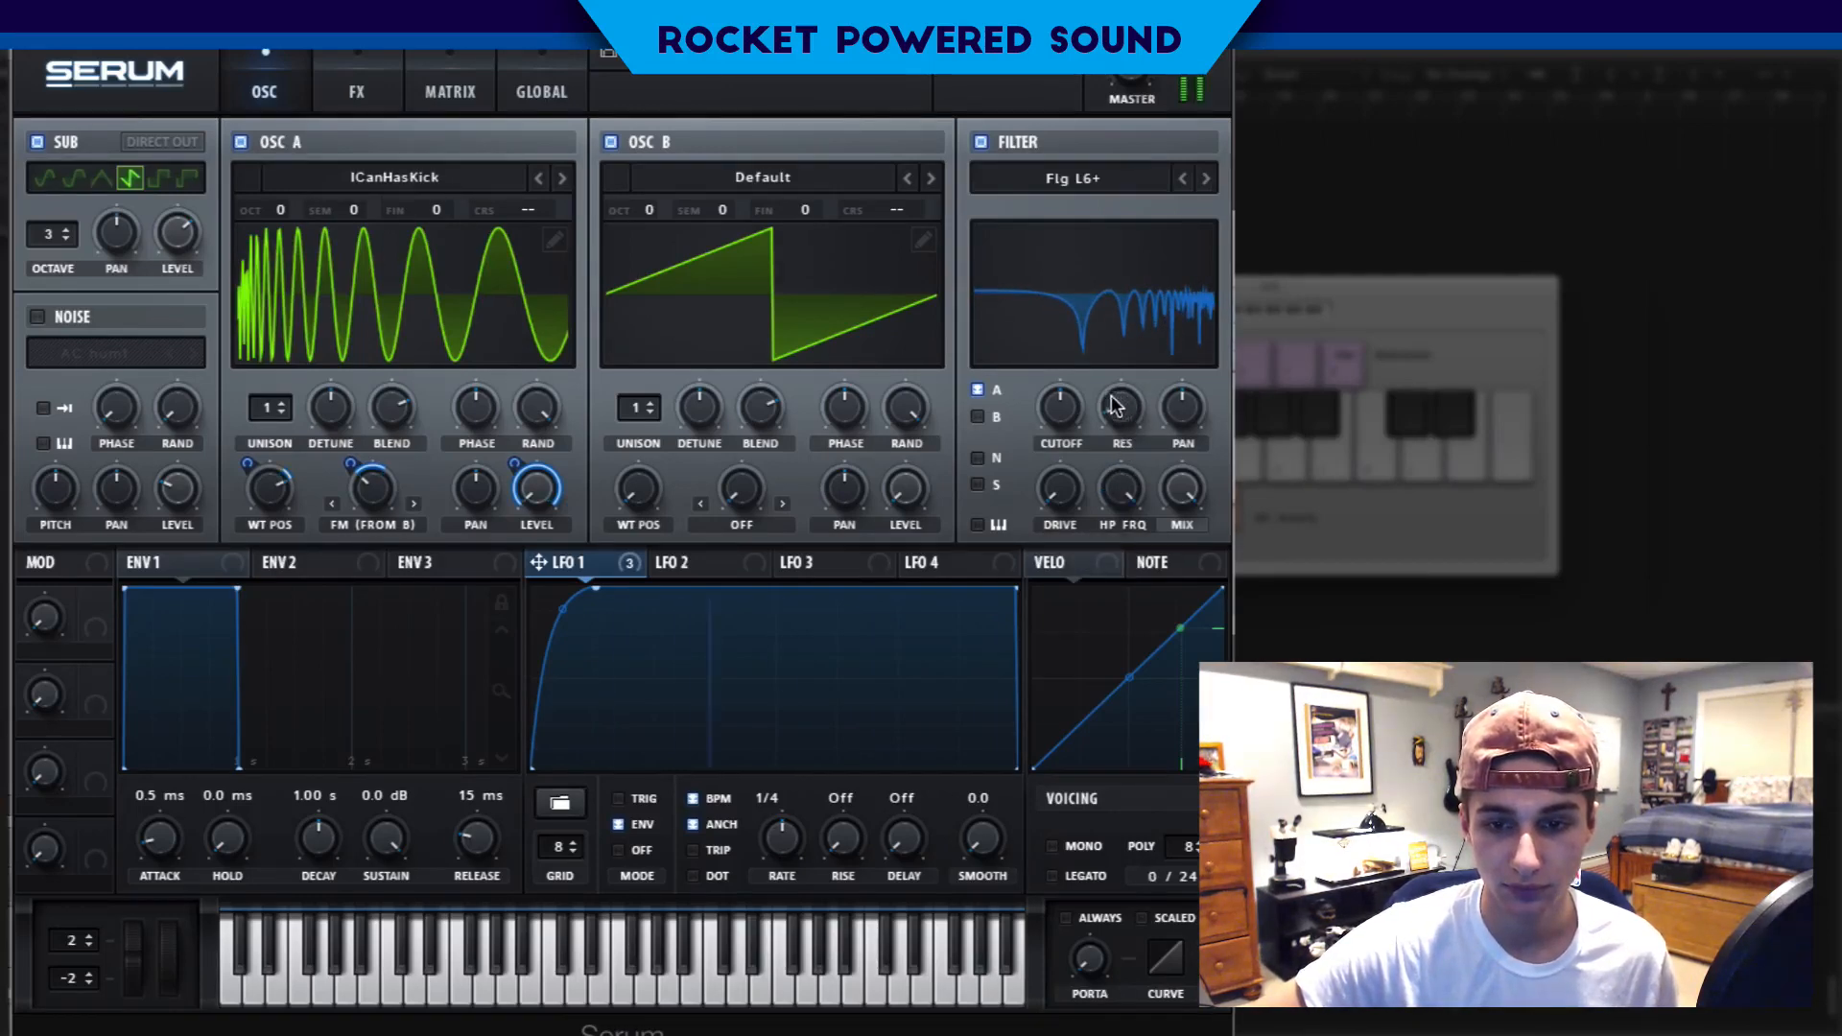
{"action": "left_click_drag", "start_coordinate": [1123, 490], "coordinate": [1186, 305]}
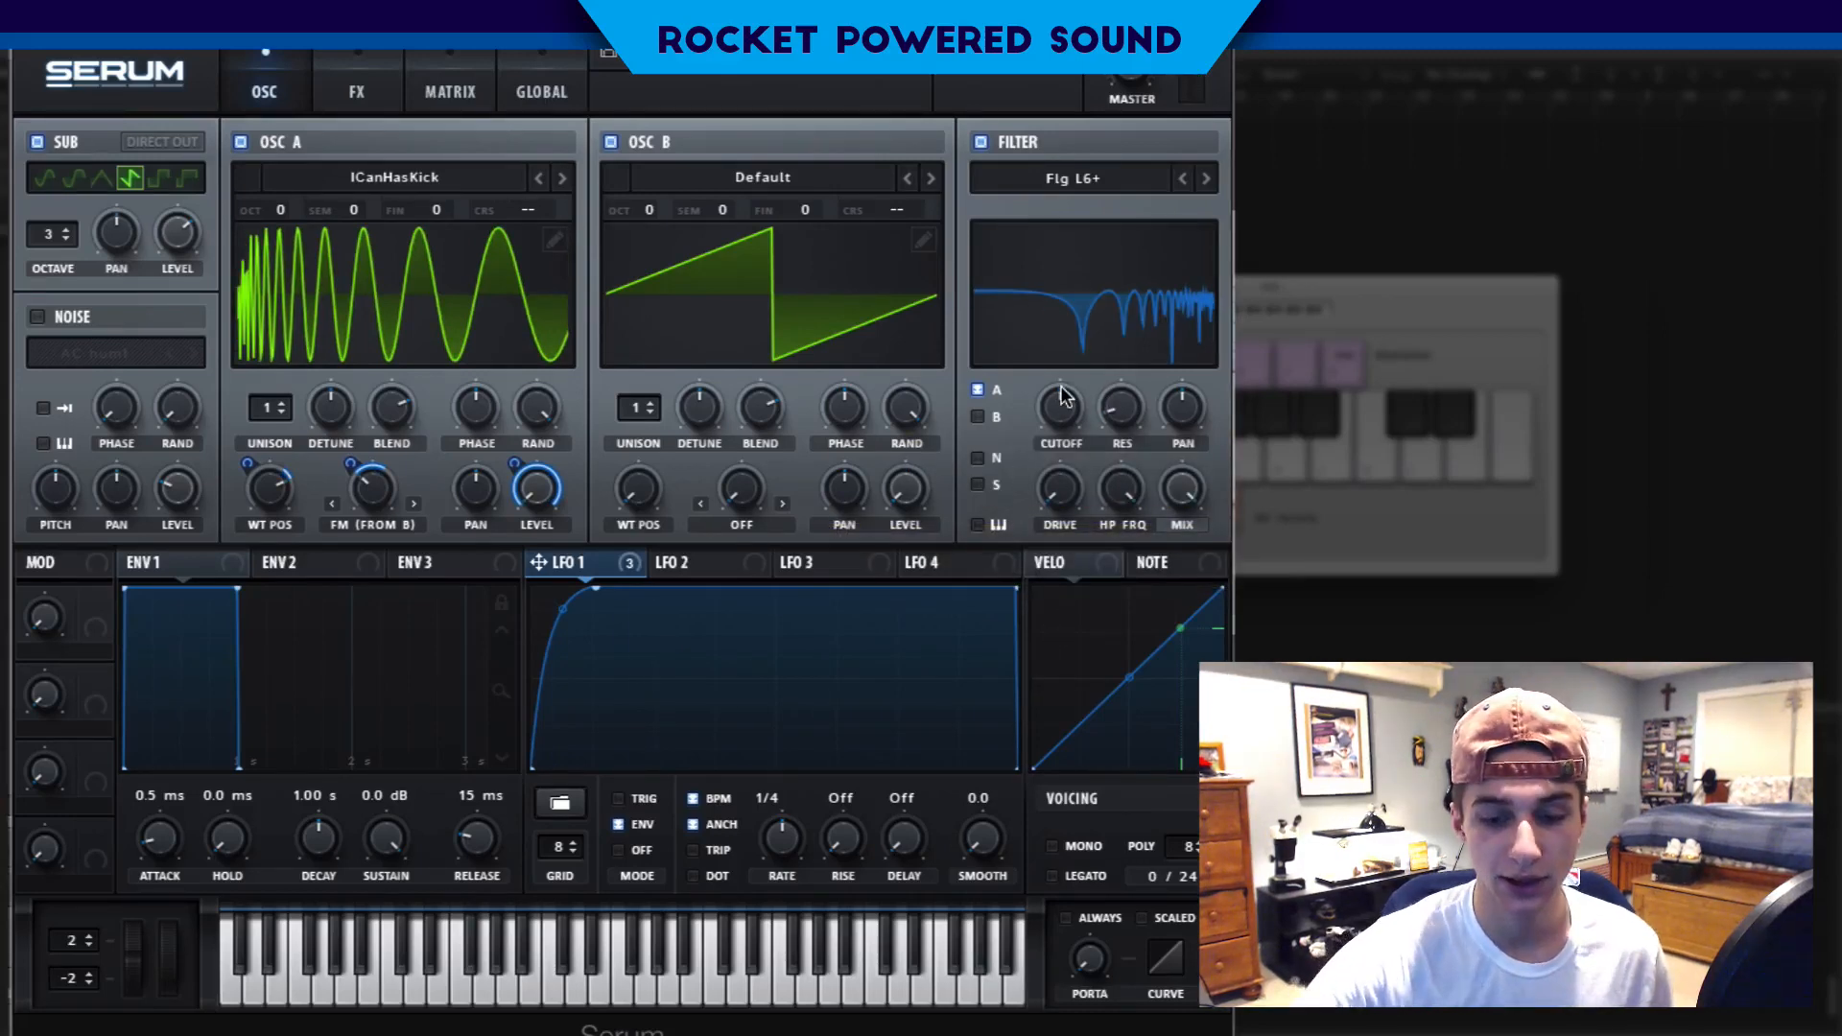
{"action": "left_click_drag", "start_coordinate": [1062, 396], "coordinate": [1039, 552]}
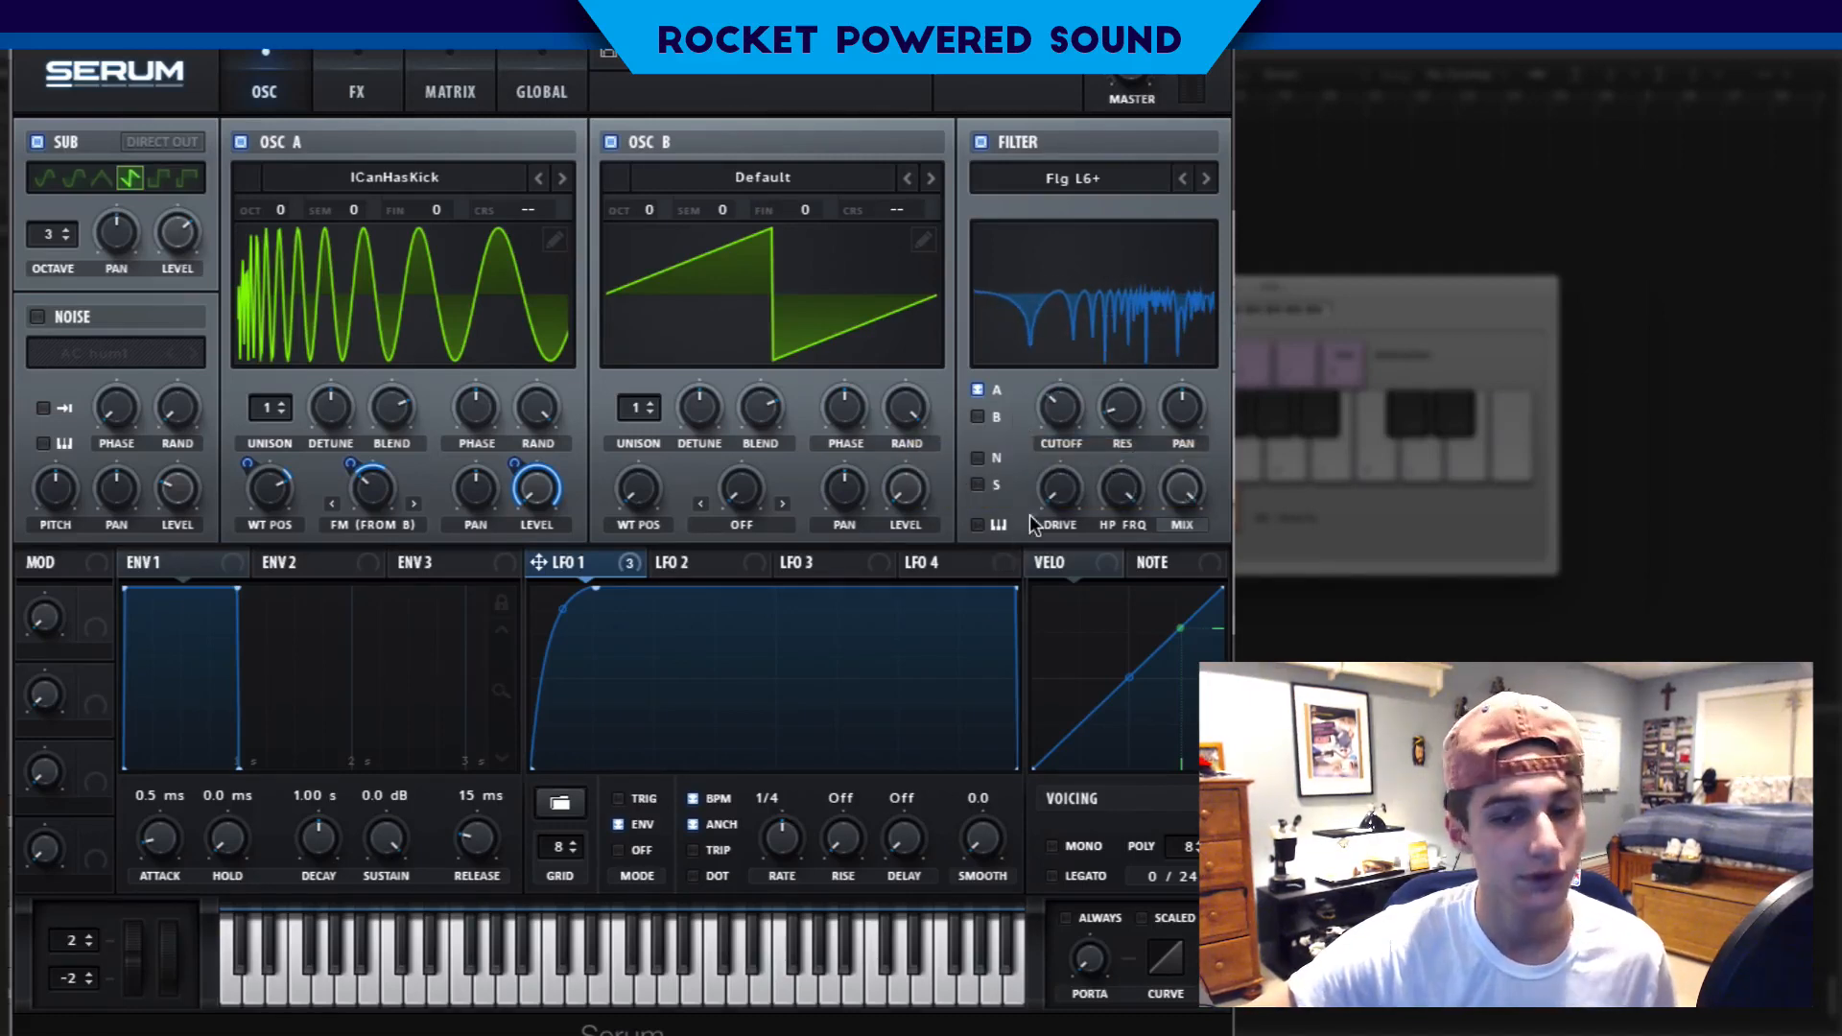
Turn on keytracking for the filter and route the sub oscillator through it.
{"action": "left_click", "coordinate": [976, 525]}
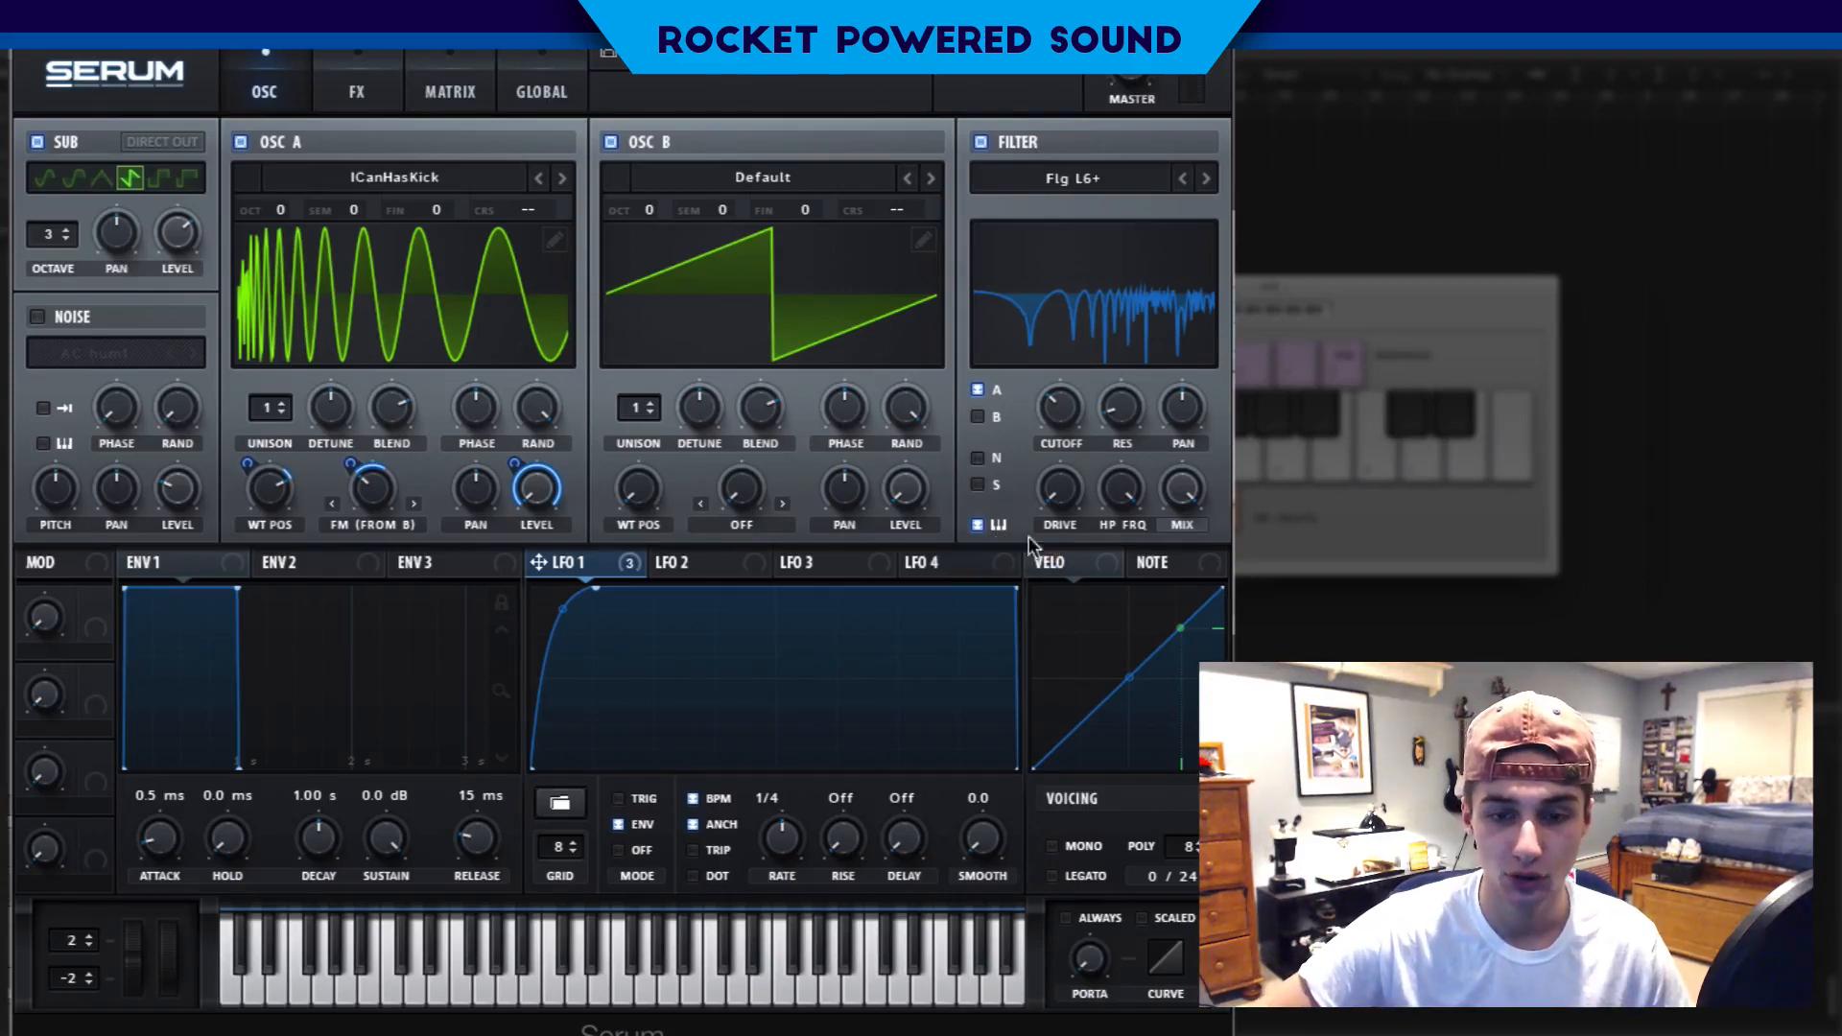
{"action": "left_click", "coordinate": [978, 484]}
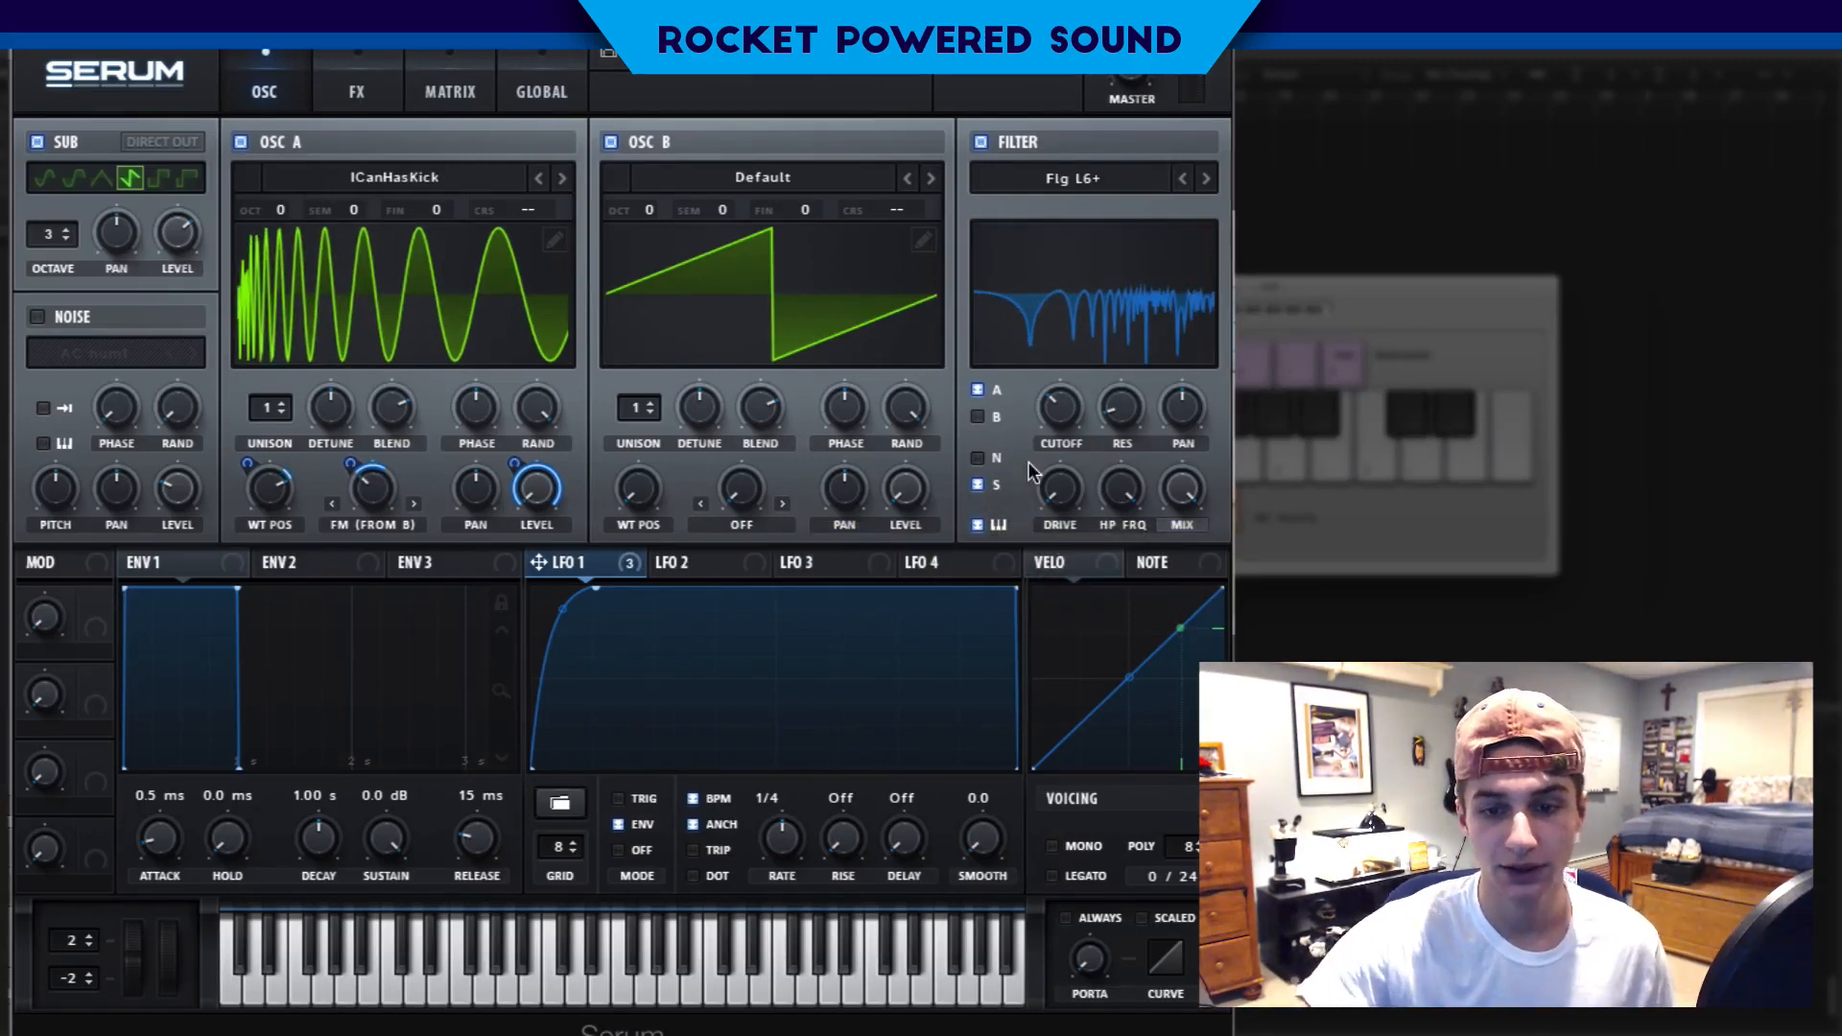
Raise the filter cutoff slightly and set the resonance to about 96%.
{"action": "left_click_drag", "start_coordinate": [1083, 415], "coordinate": [1085, 395]}
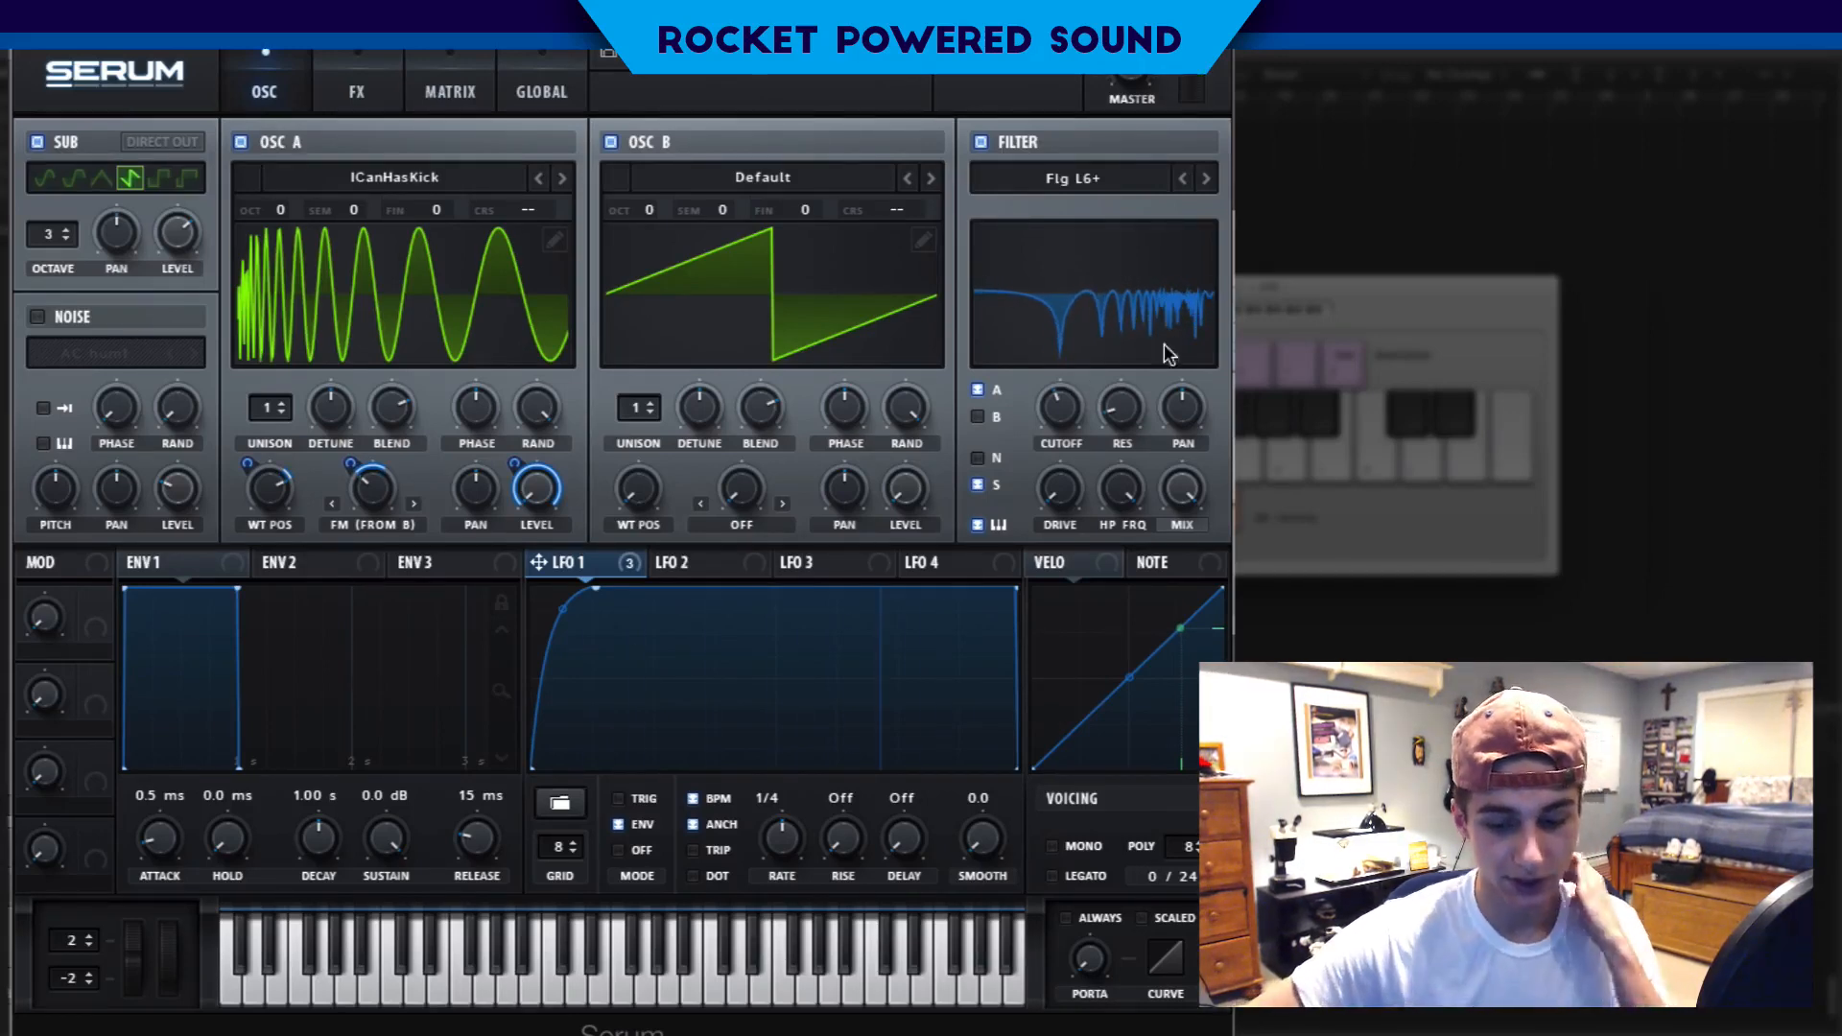
{"action": "left_click_drag", "start_coordinate": [1118, 403], "coordinate": [1169, 219]}
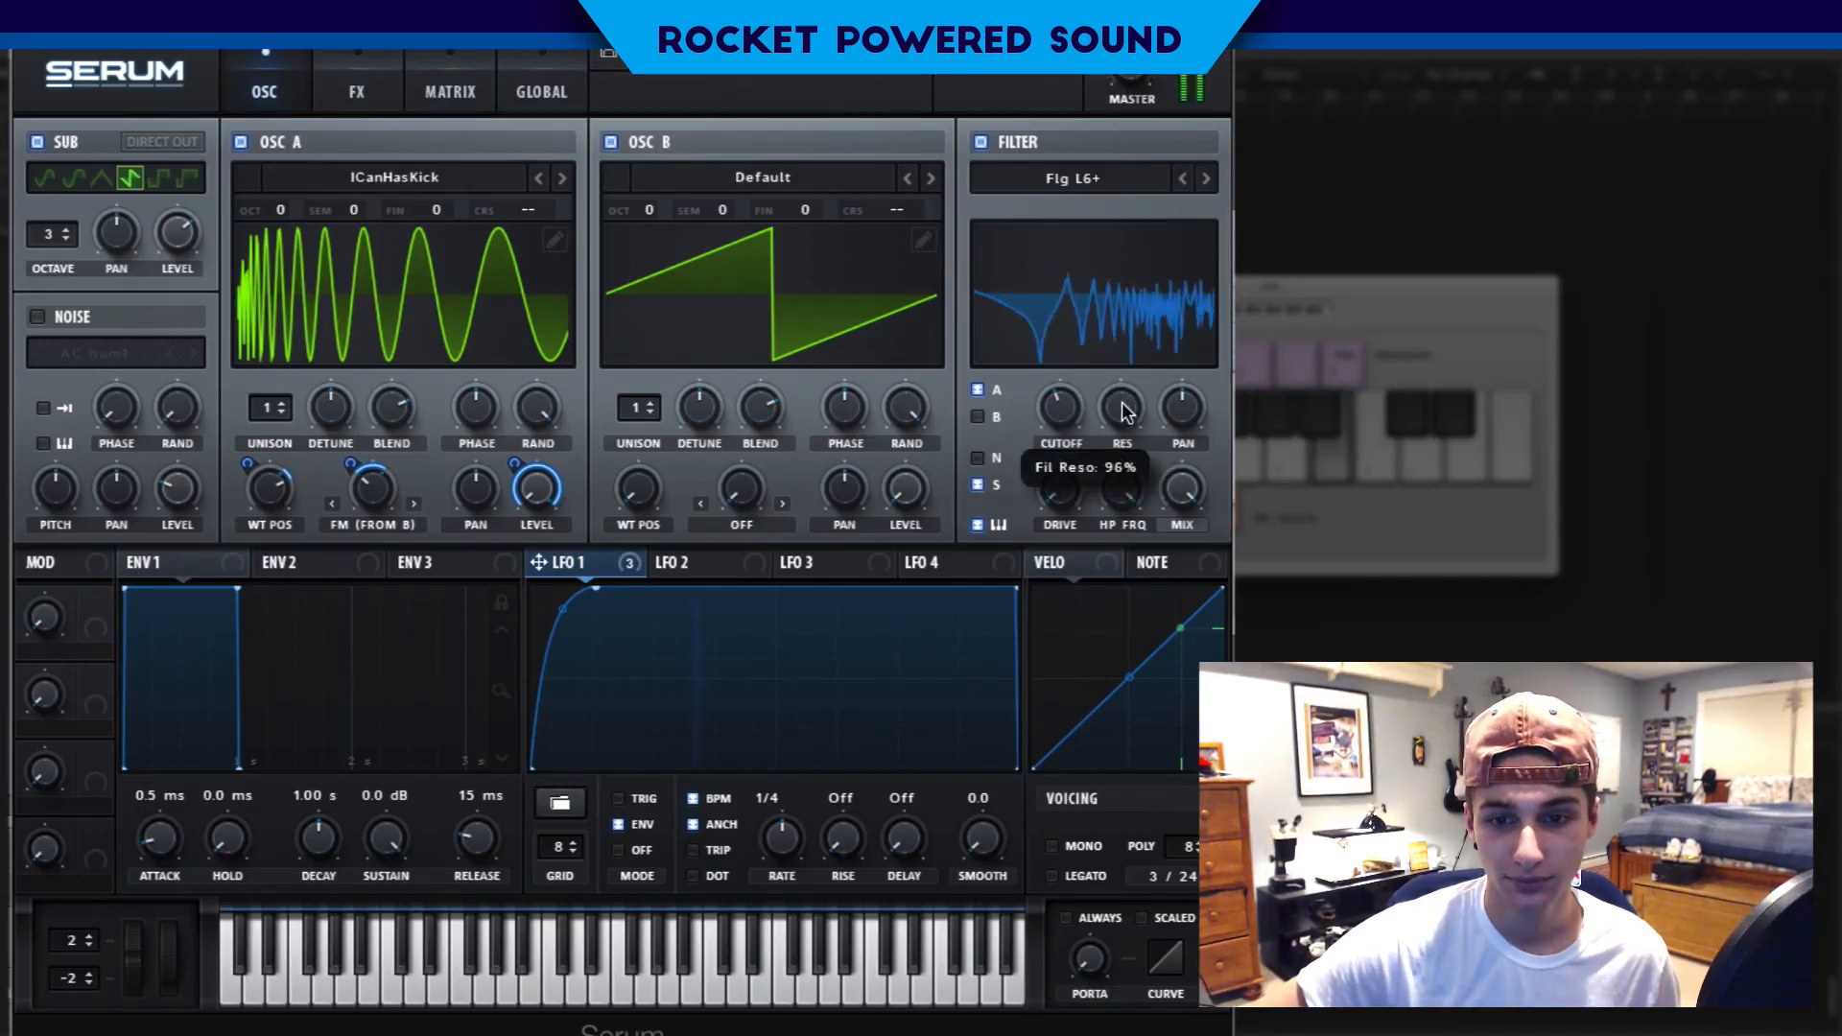
Add a Tube distortion effect, turn its drive all the way up, and play a note to audition it.
{"action": "left_click", "coordinate": [364, 96]}
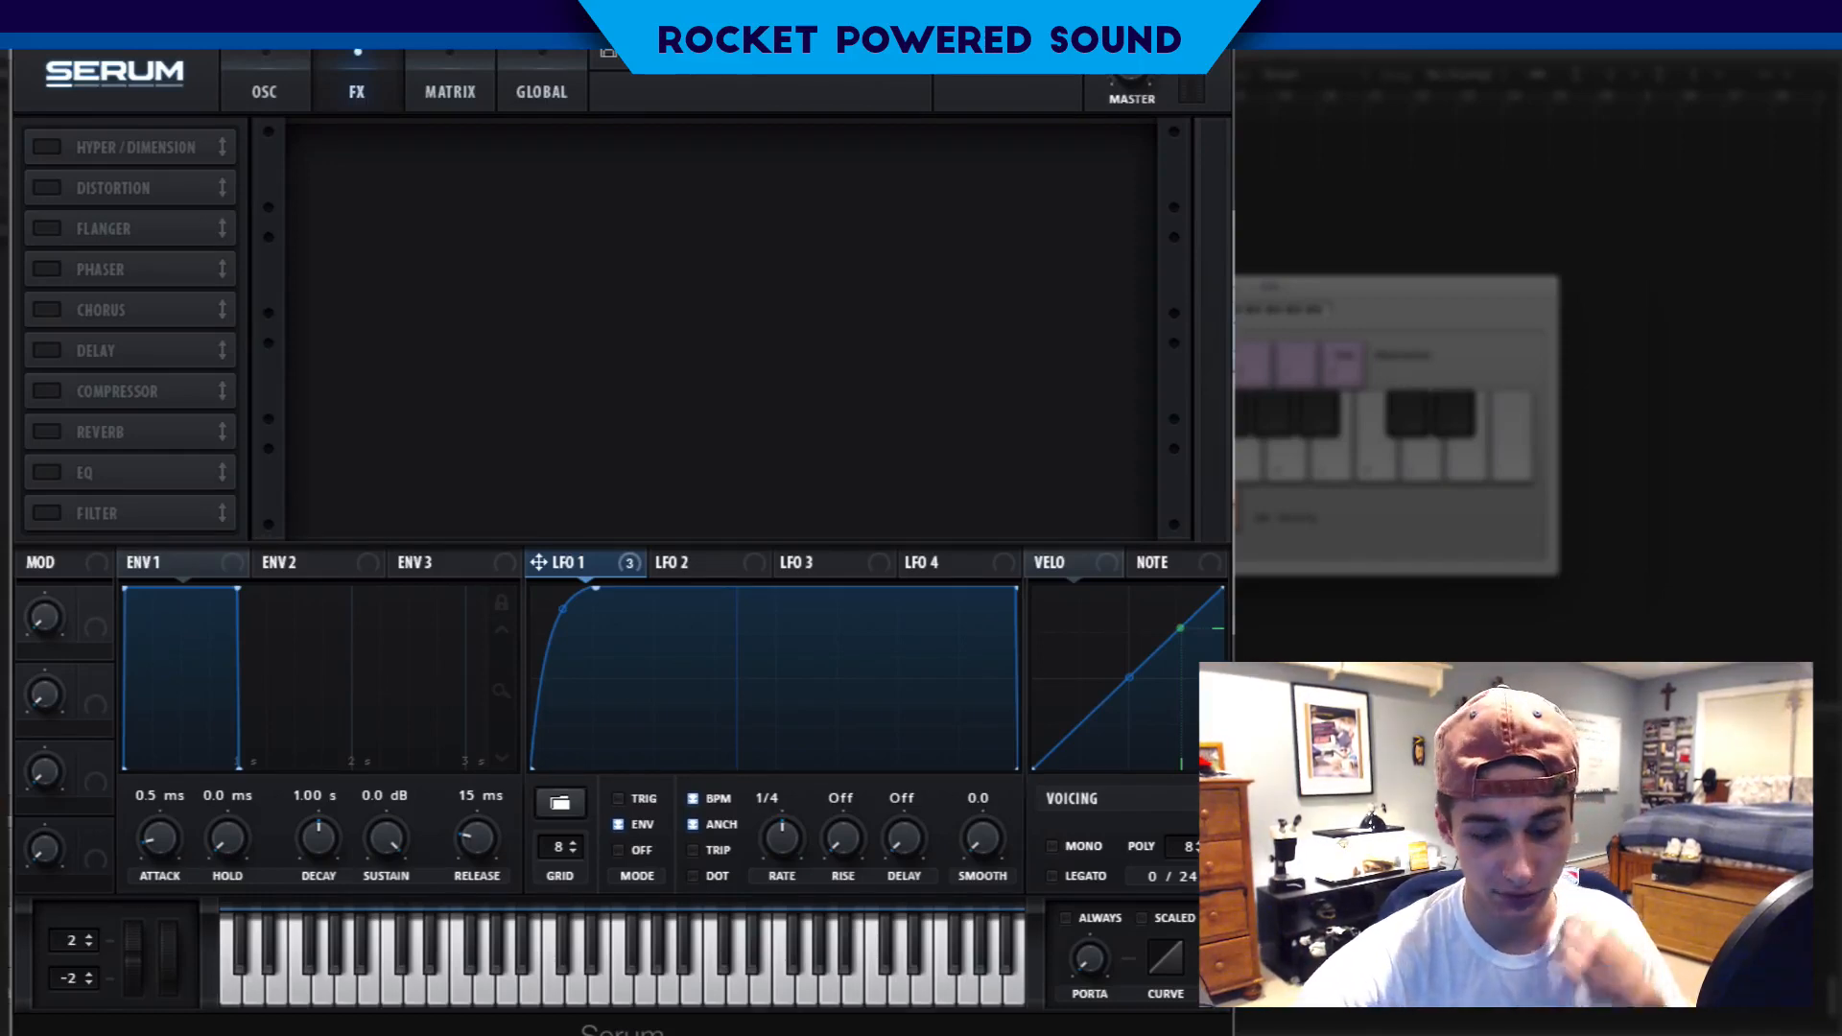
{"action": "left_click", "coordinate": [47, 192]}
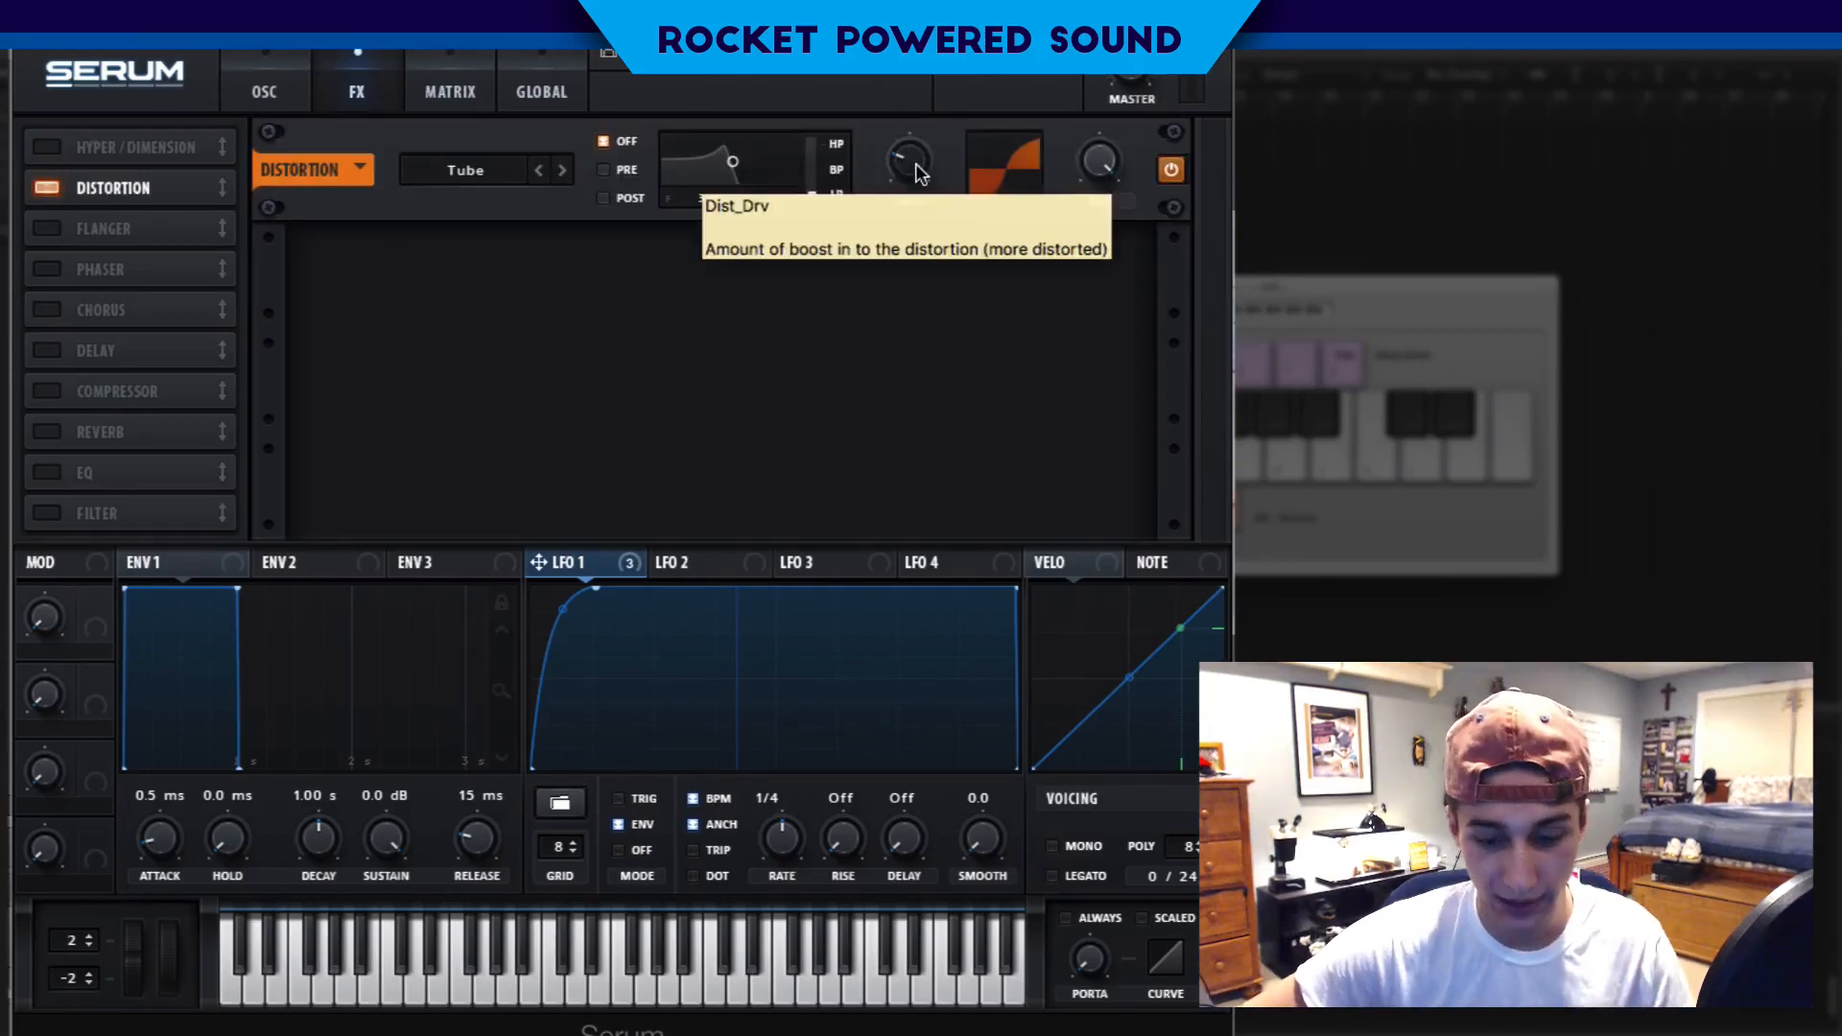
{"action": "left_click_drag", "start_coordinate": [912, 158], "coordinate": [911, 86]}
{"action": "key", "text": "a"}
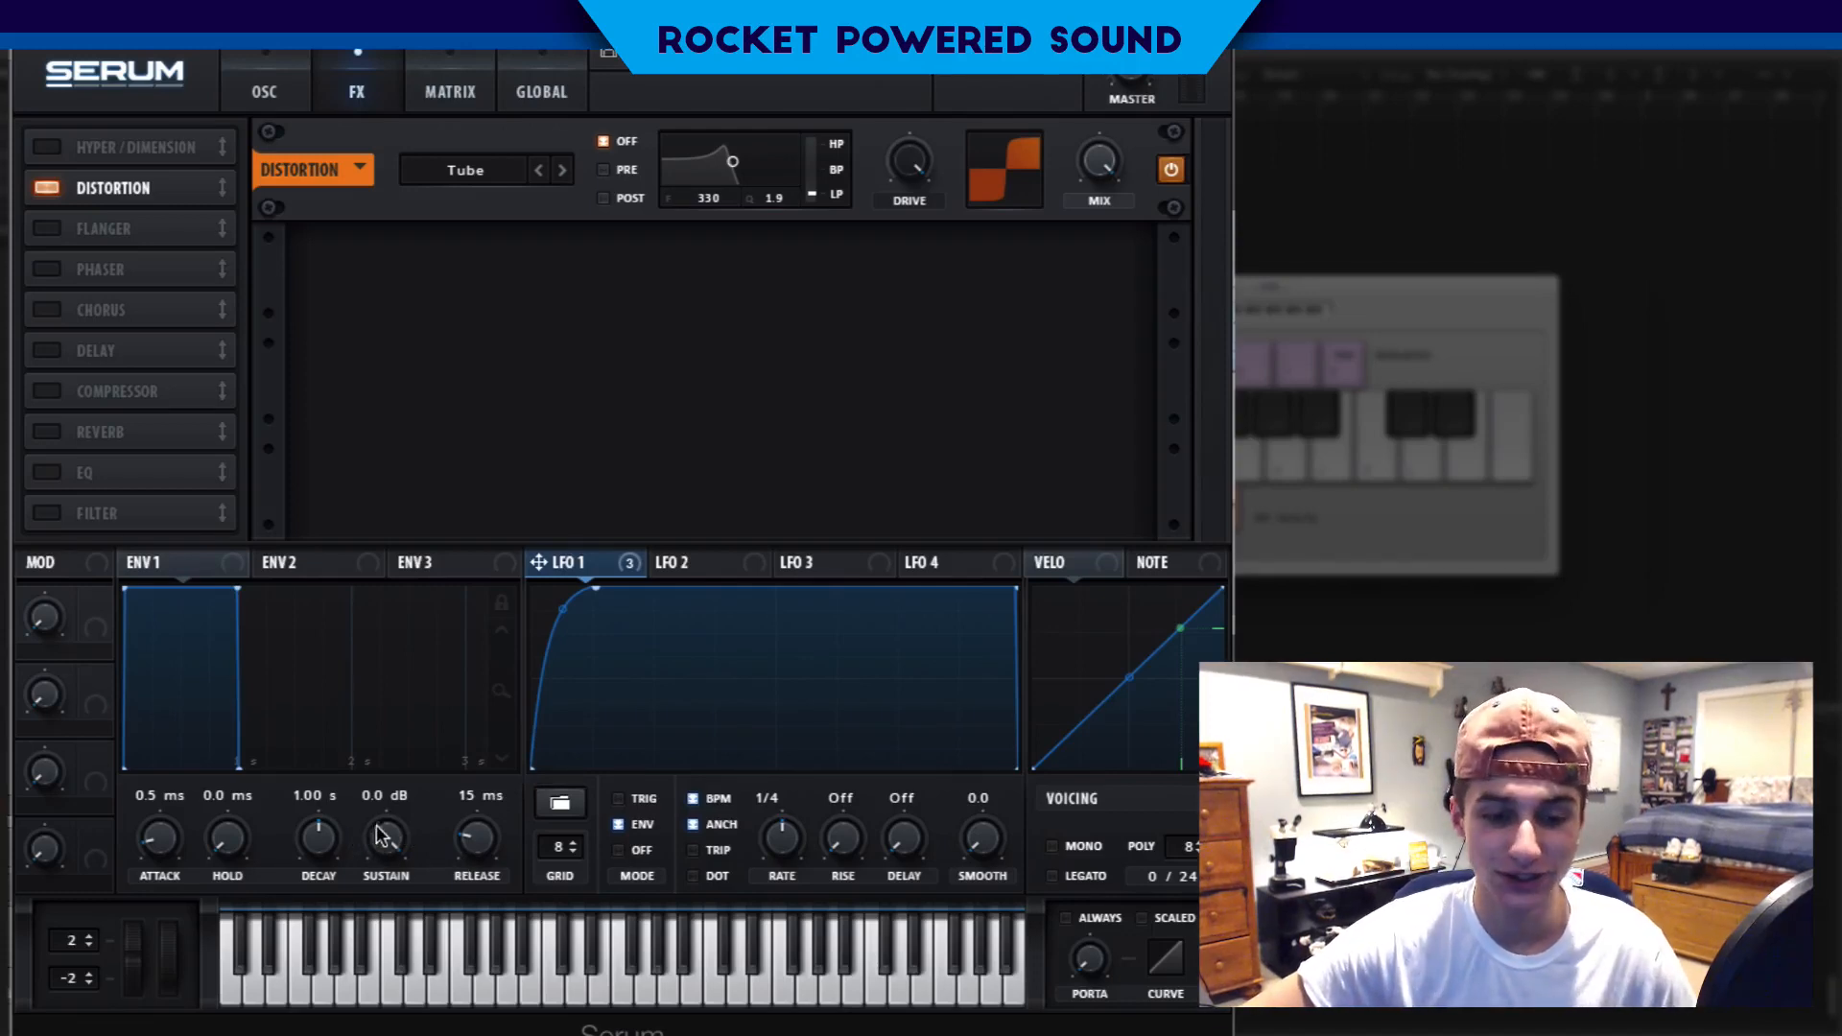
Shape envelope 1 with a sustain of about -22.9 dB, a decay of 402 ms and a release of 101 ms.
{"action": "left_click_drag", "start_coordinate": [380, 837], "coordinate": [313, 1015]}
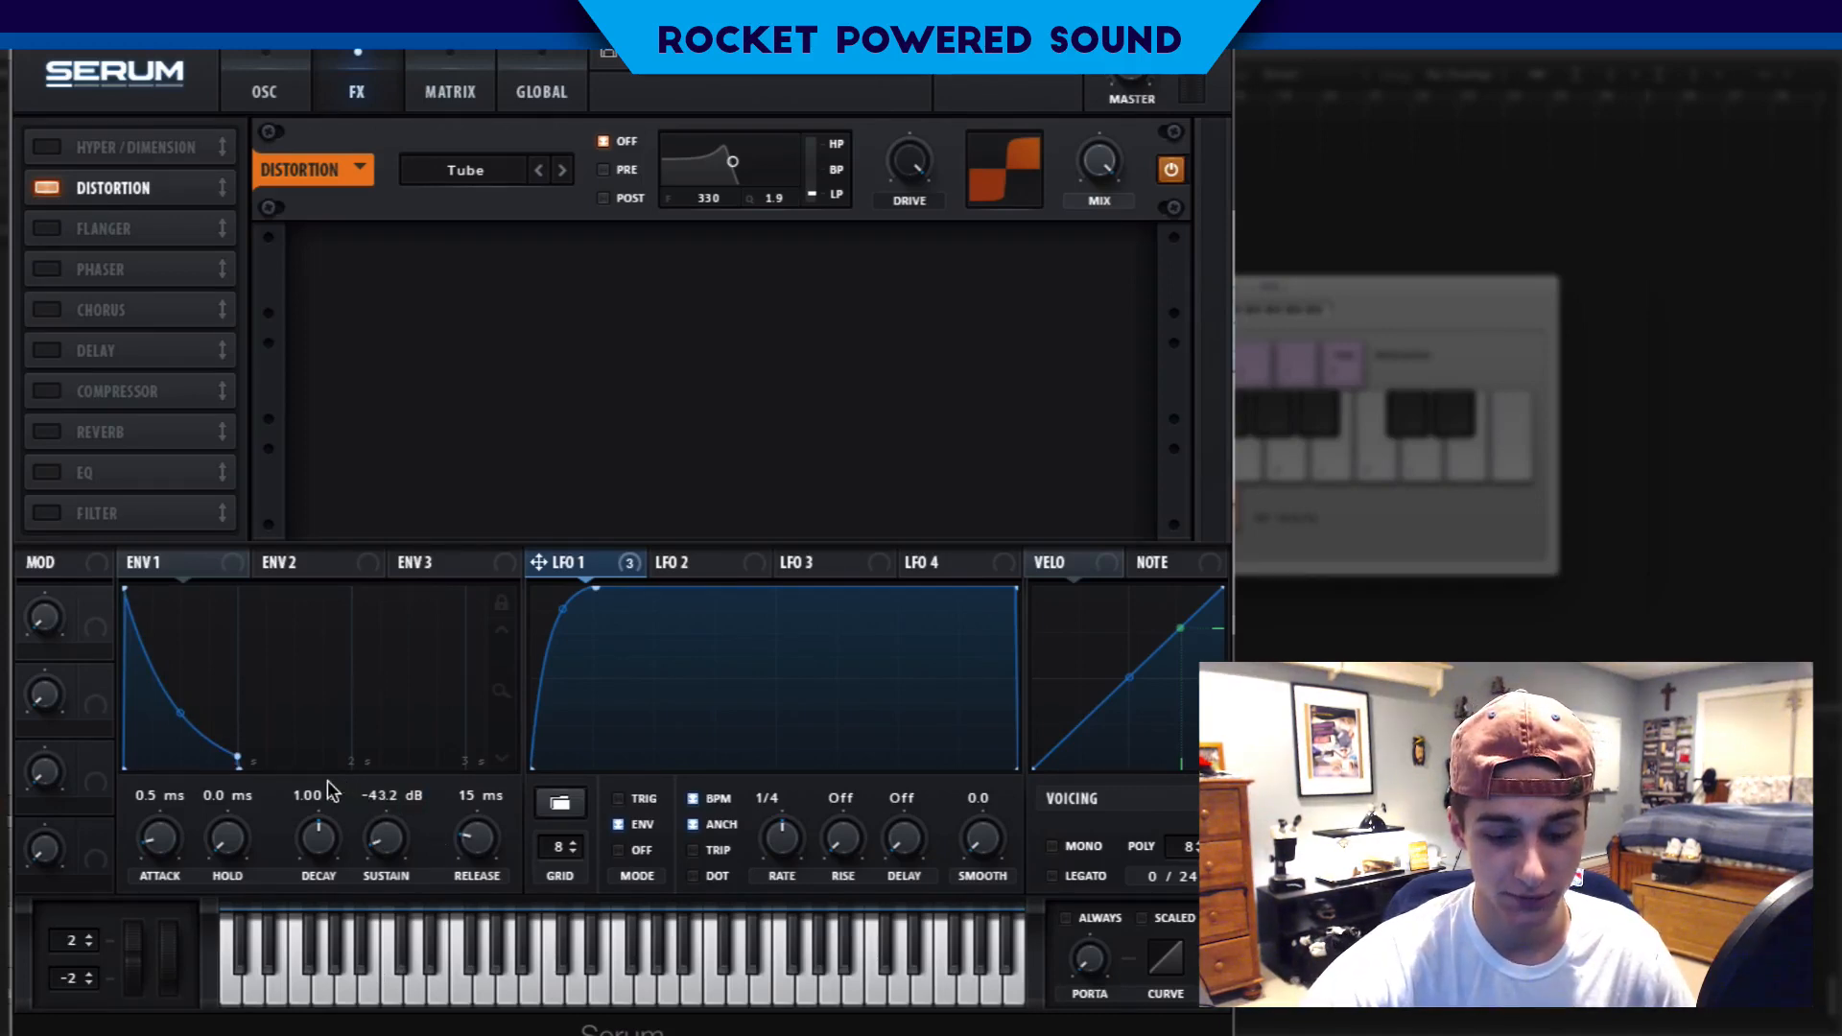
{"action": "left_click_drag", "start_coordinate": [320, 831], "coordinate": [381, 790]}
{"action": "left_click_drag", "start_coordinate": [493, 859], "coordinate": [497, 827]}
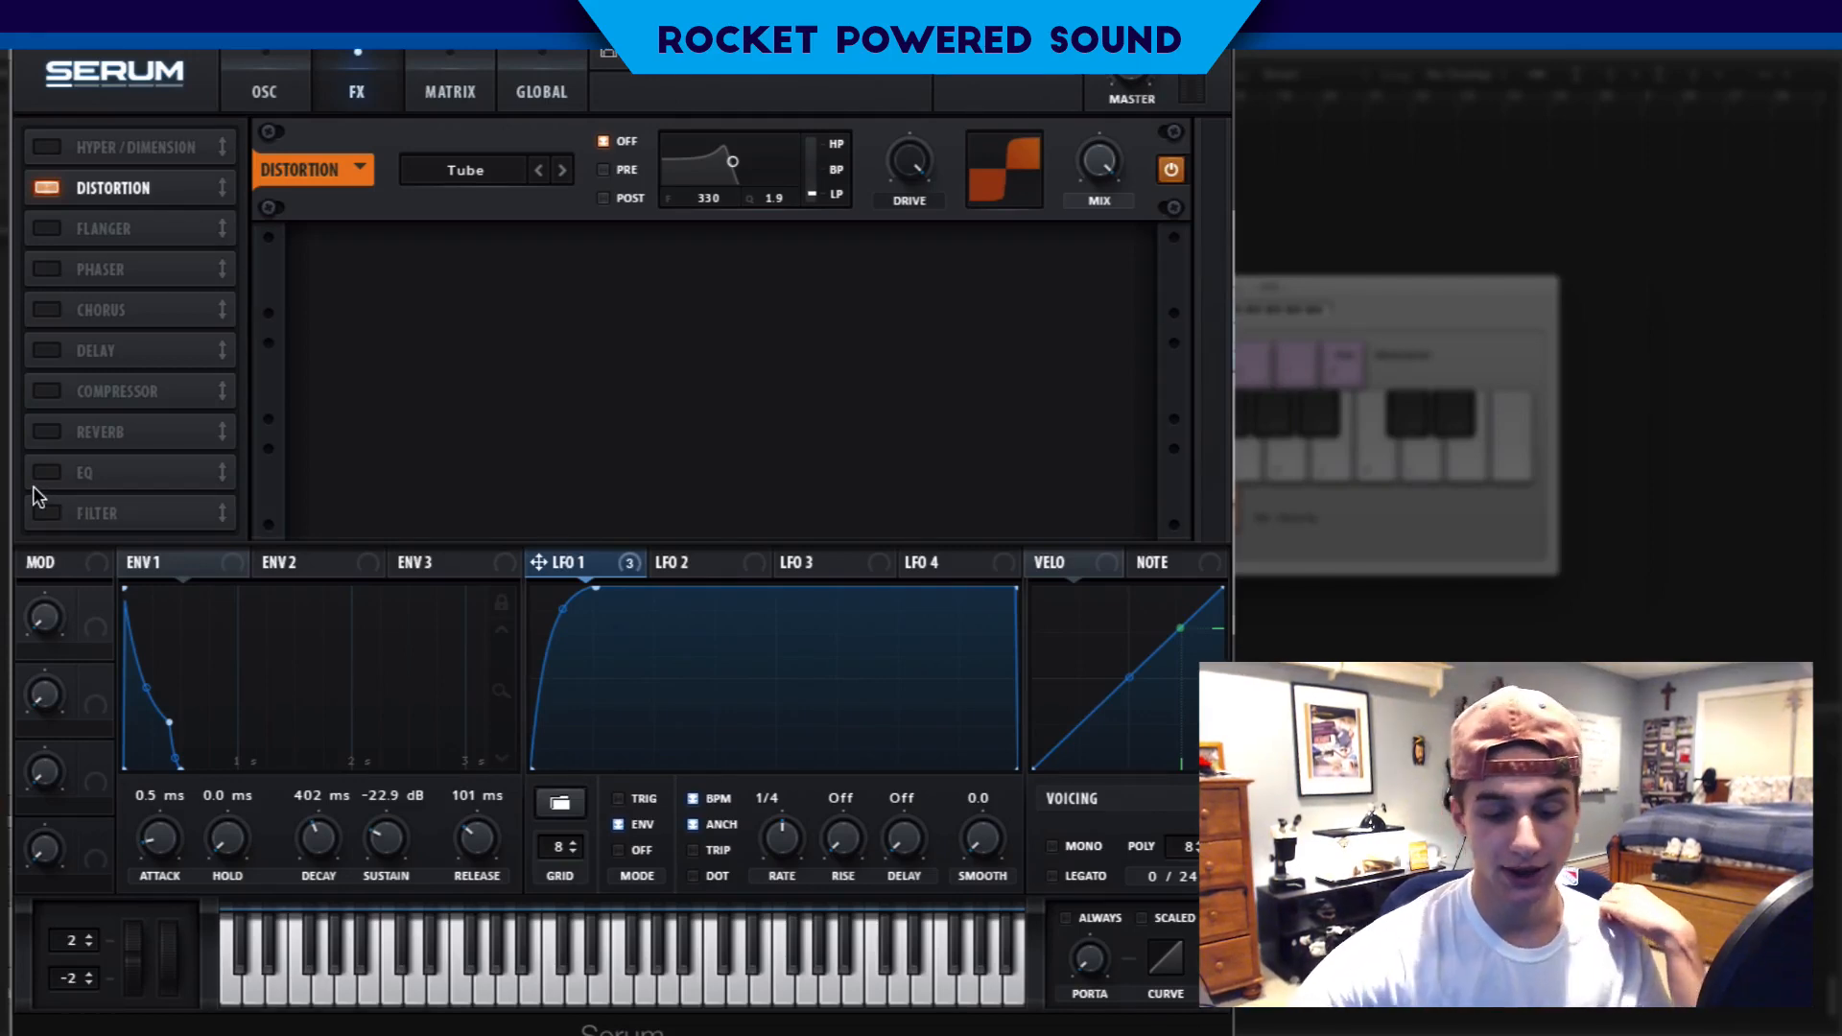
Enable the filter effect and move it to the start of the effects chain, ahead of the distortion.
{"action": "left_click", "coordinate": [46, 513]}
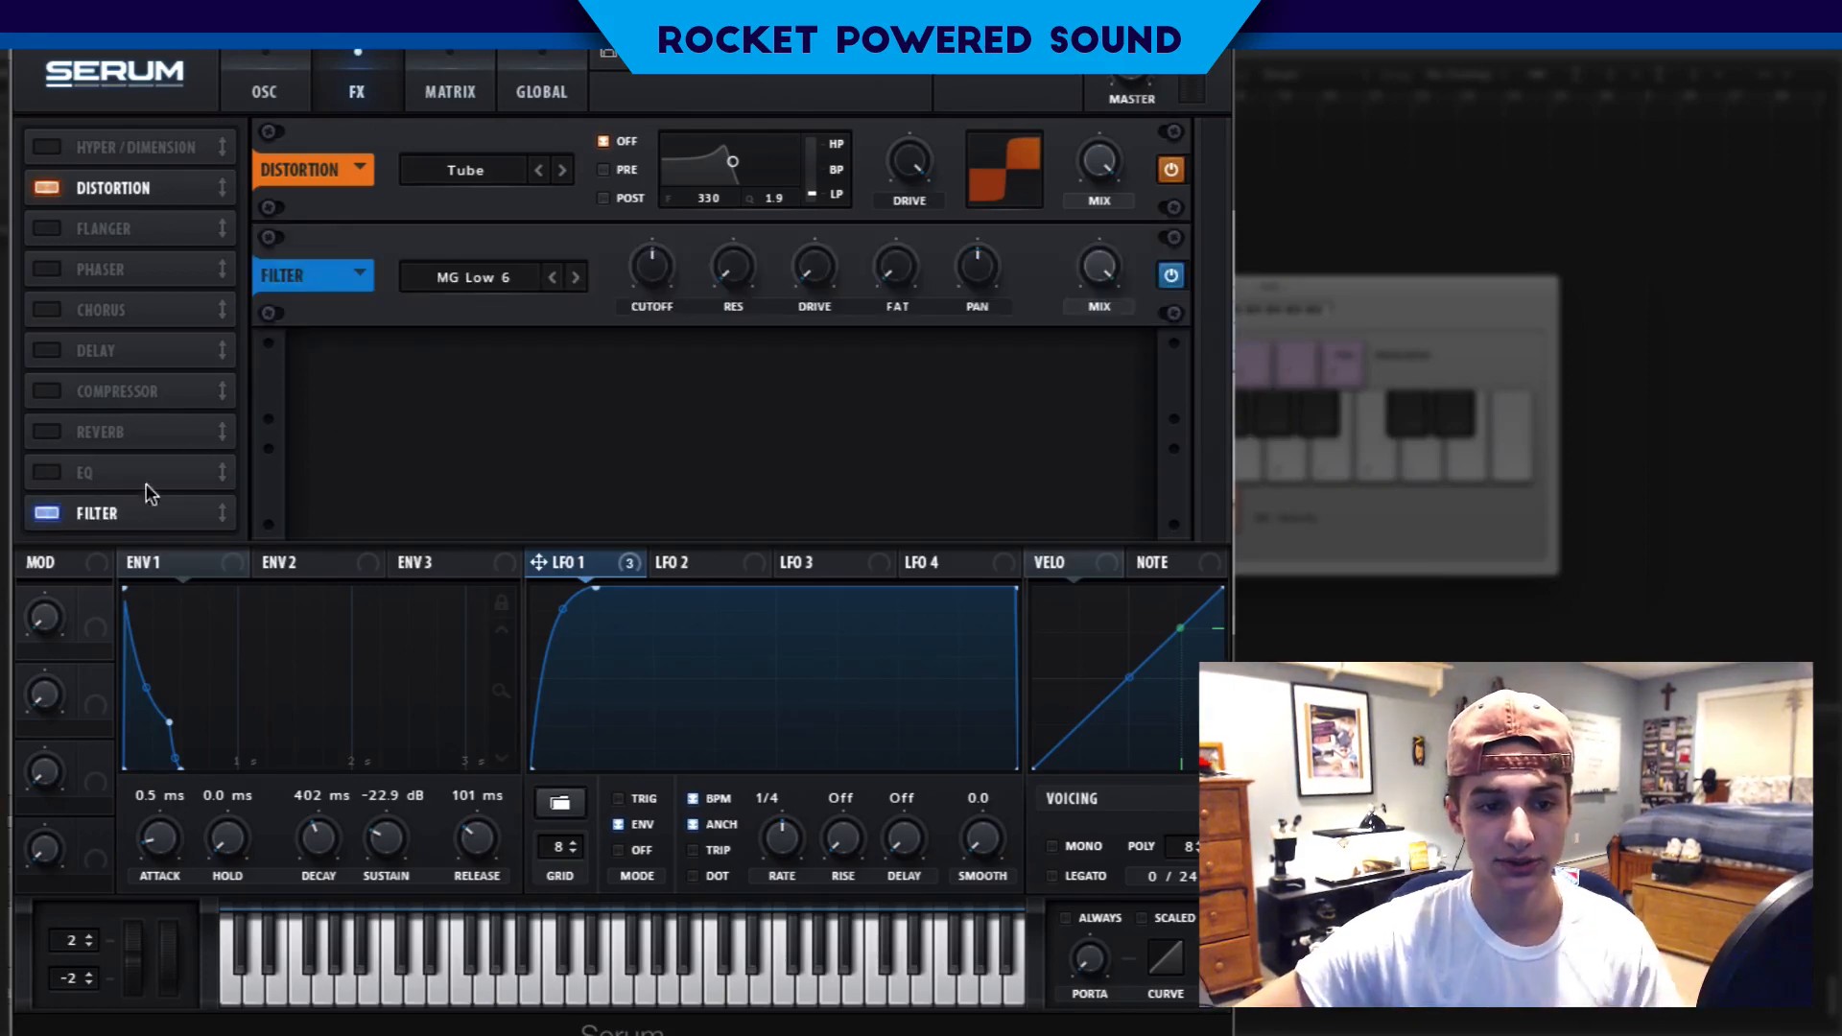
{"action": "left_click_drag", "start_coordinate": [130, 515], "coordinate": [216, 147]}
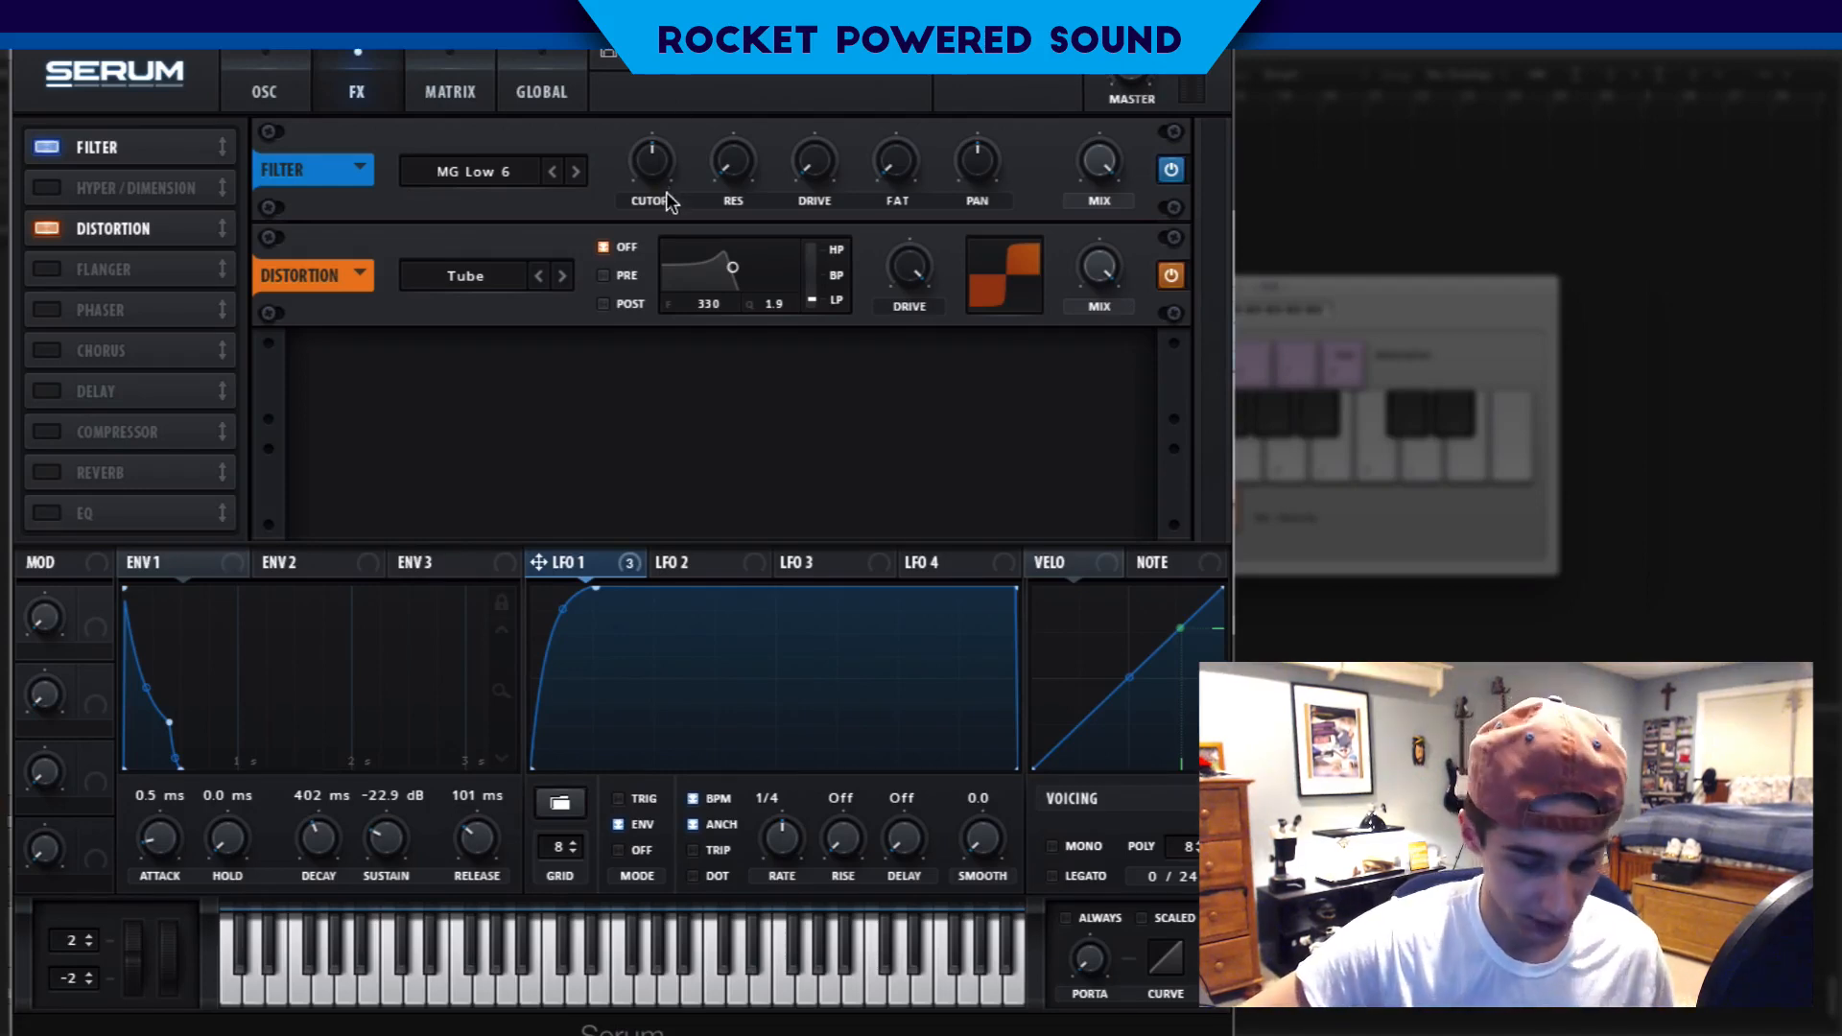
Raise the filter effect's cutoff, and bypass and re-enable the effect to compare the sound.
{"action": "left_click_drag", "start_coordinate": [653, 171], "coordinate": [666, 129]}
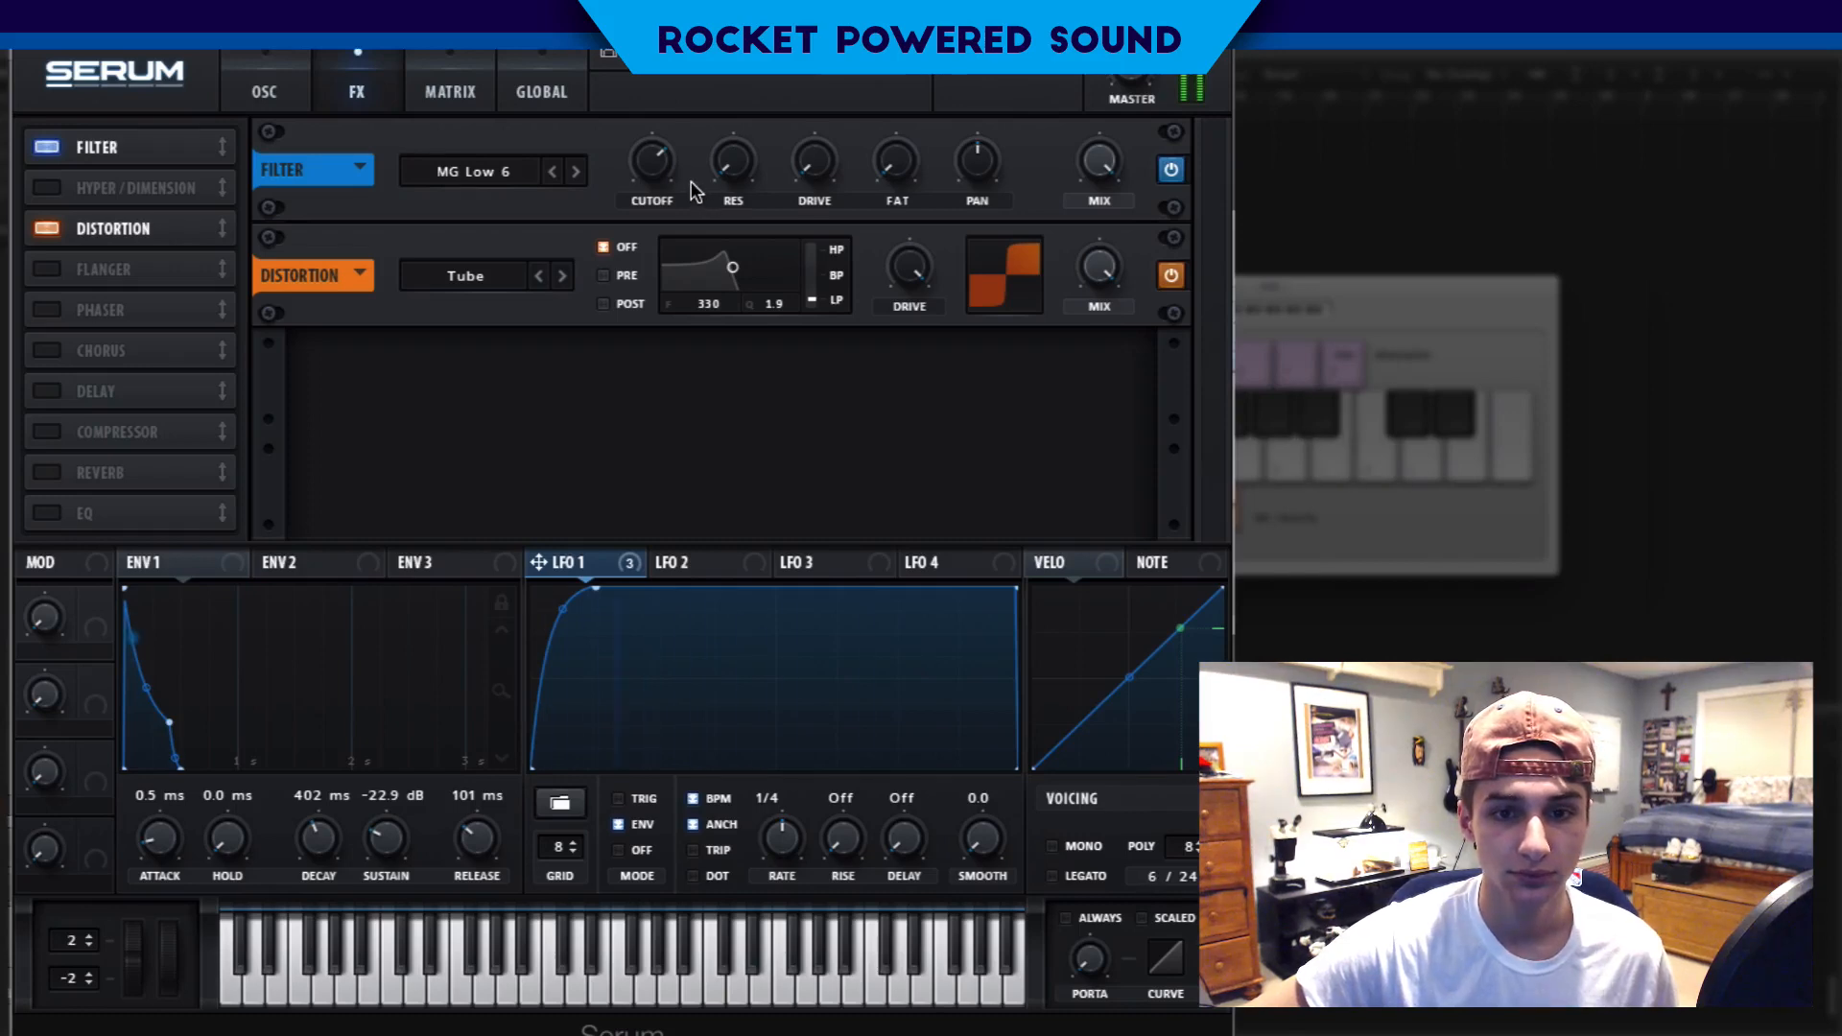
{"action": "left_click", "coordinate": [42, 148]}
{"action": "left_click", "coordinate": [42, 148]}
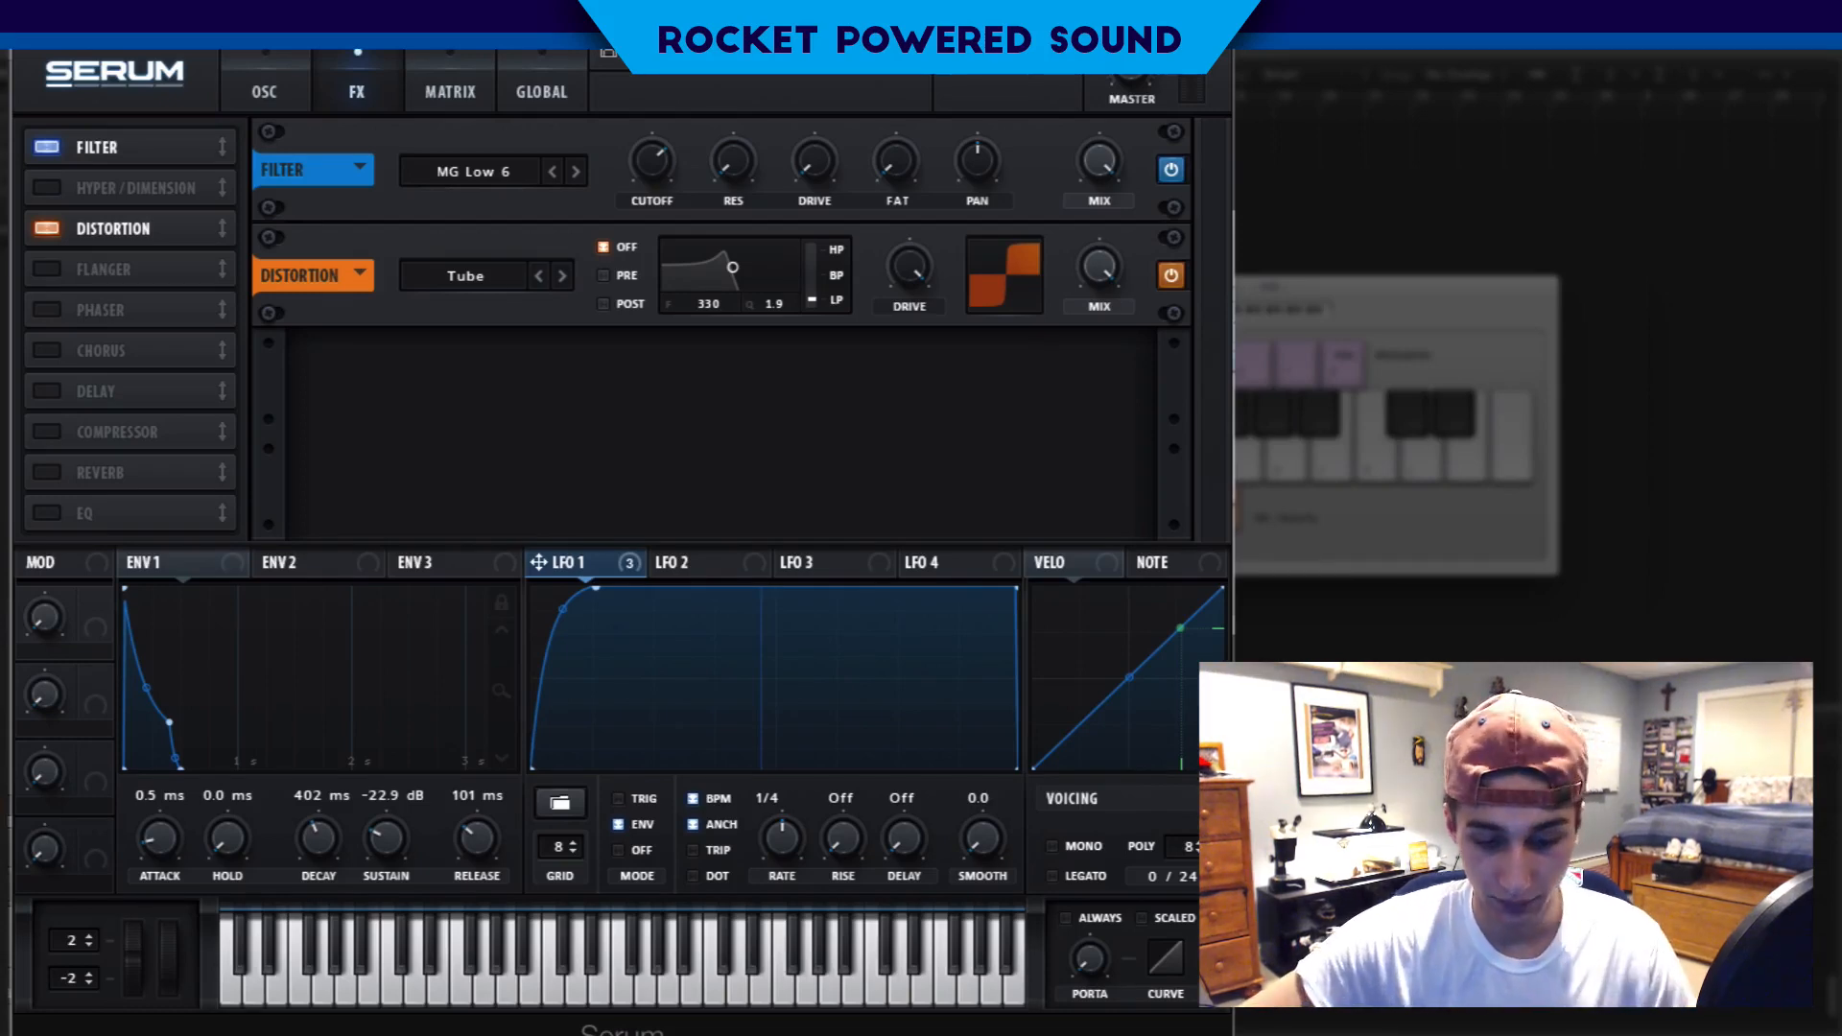
Add a multiband compressor with raised makeup gain, and place the distortion and compressor directly after the filter in the effects chain.
{"action": "left_click", "coordinate": [46, 432]}
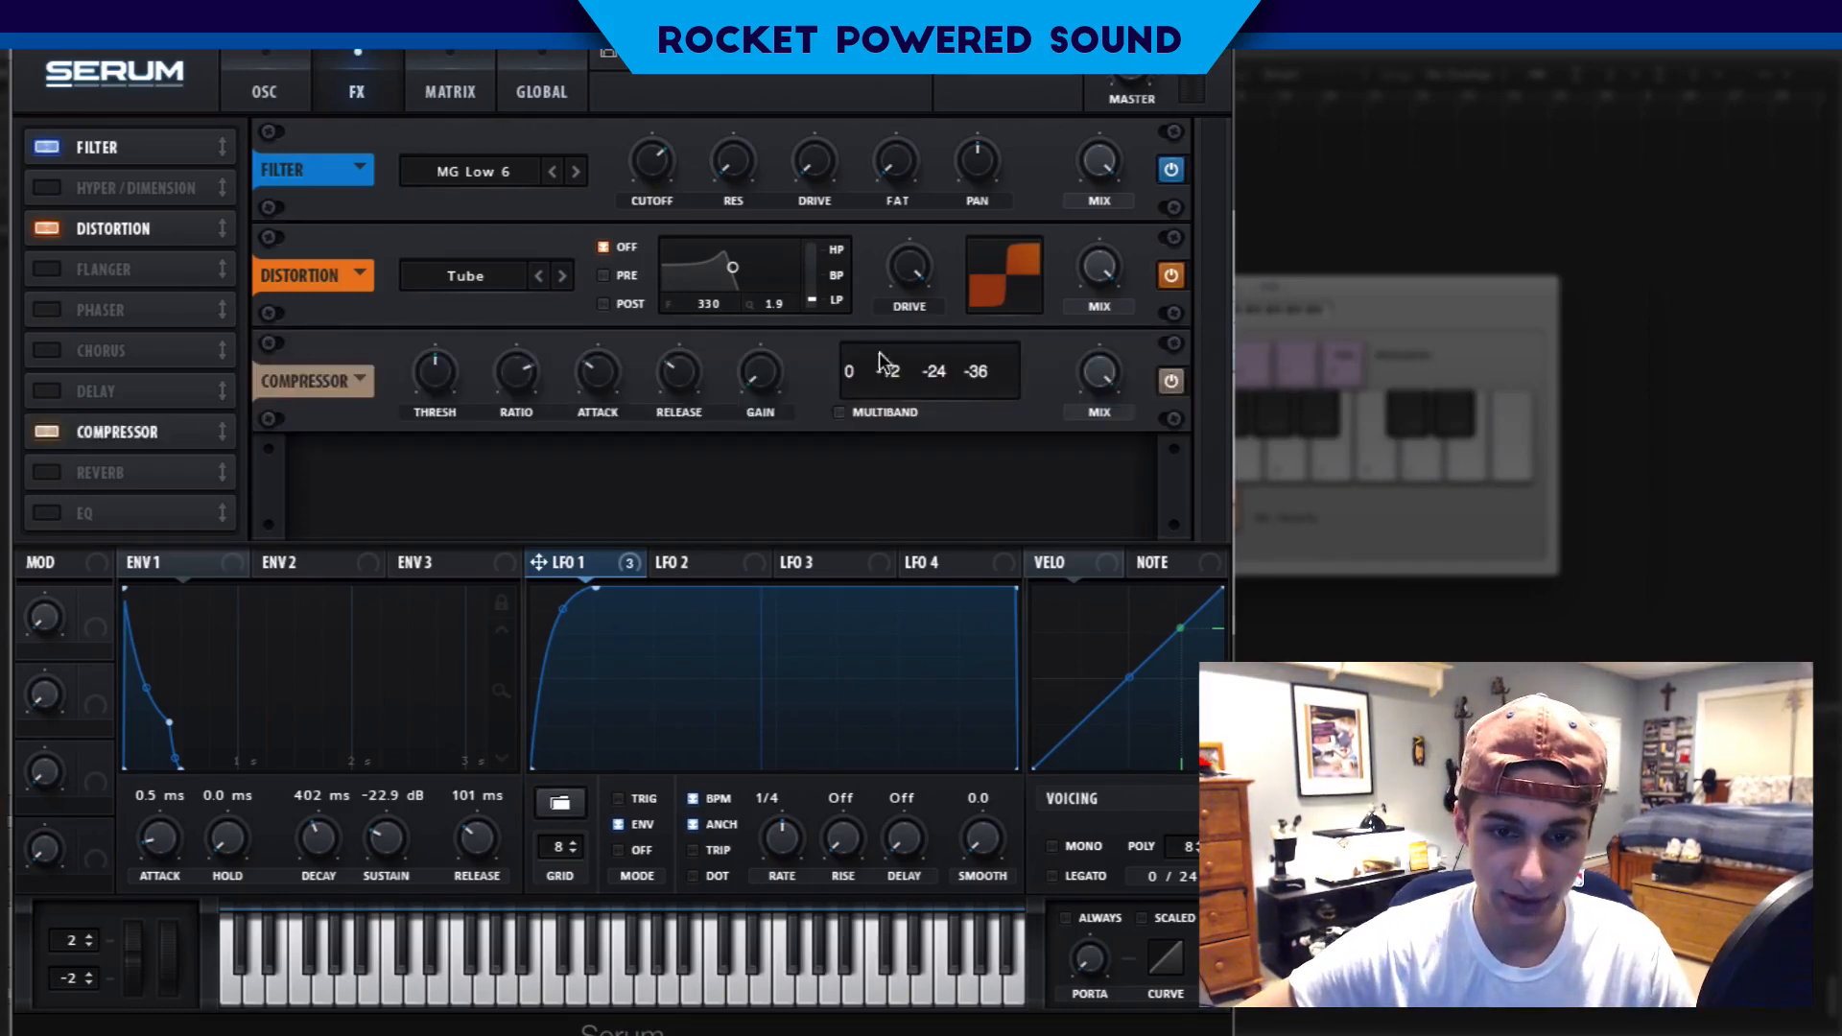
{"action": "left_click", "coordinate": [840, 412]}
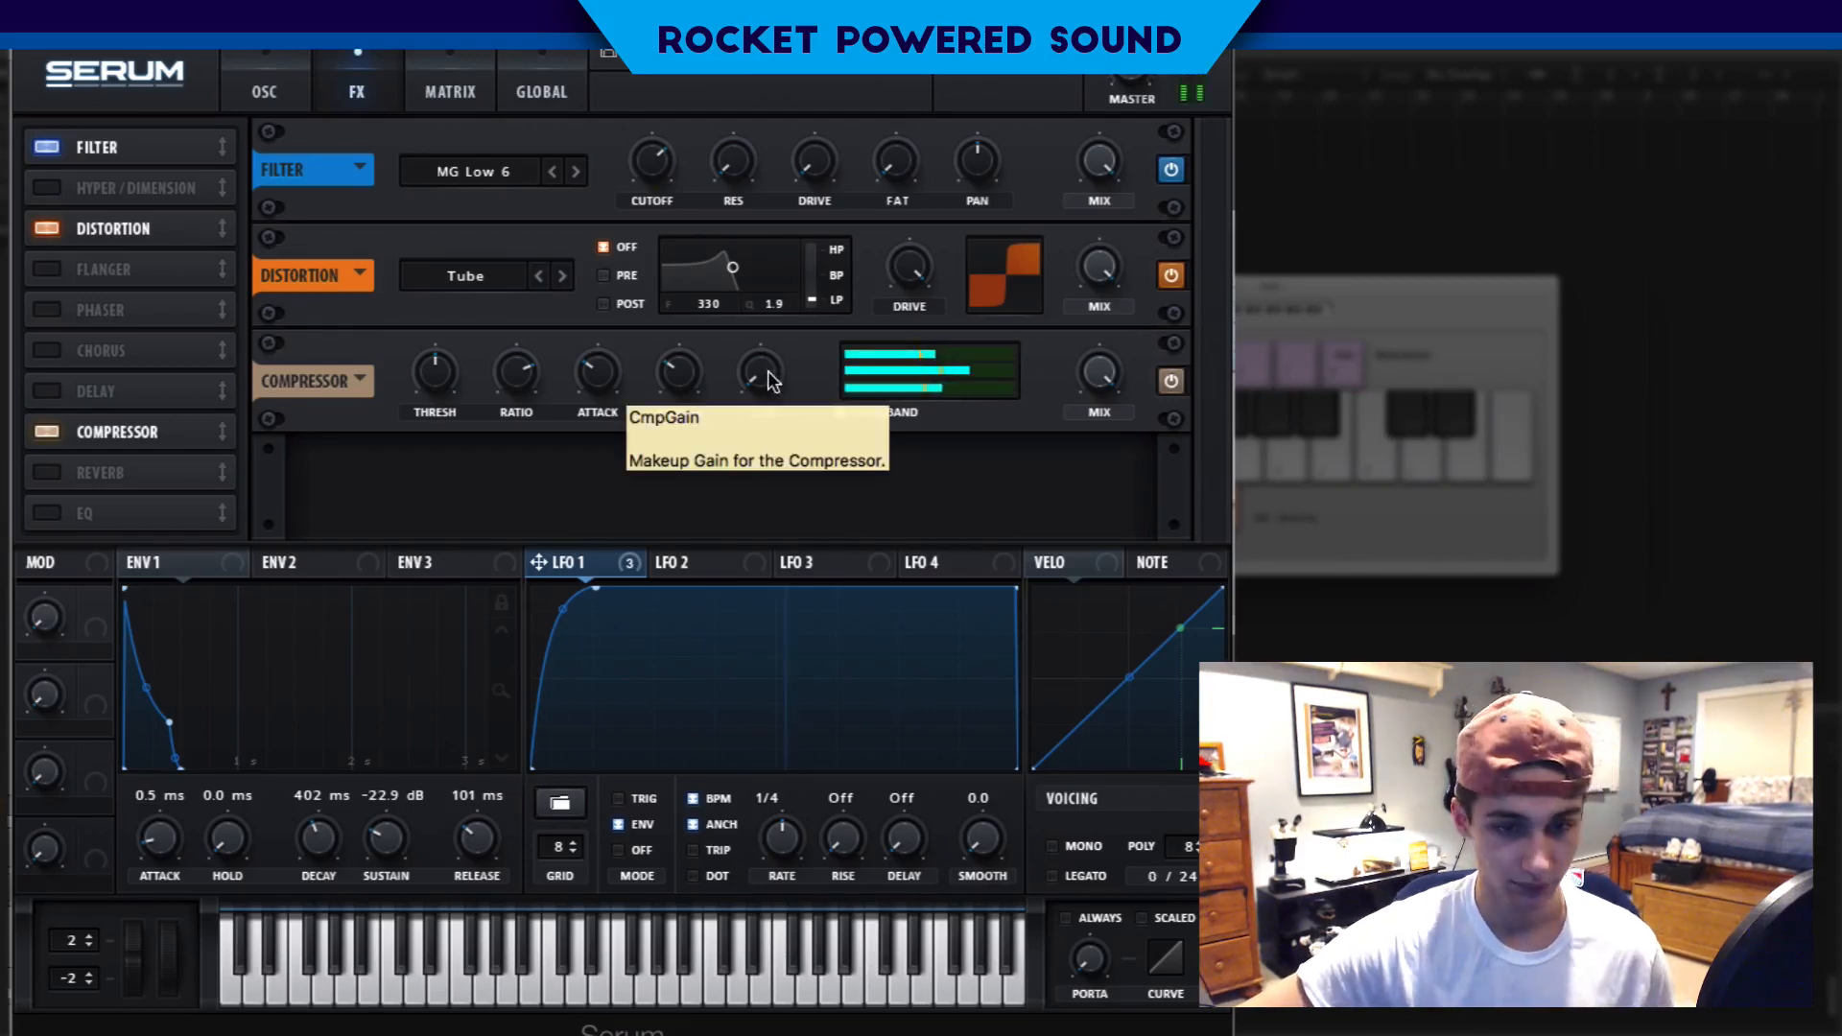
{"action": "left_click_drag", "start_coordinate": [773, 343], "coordinate": [759, 272]}
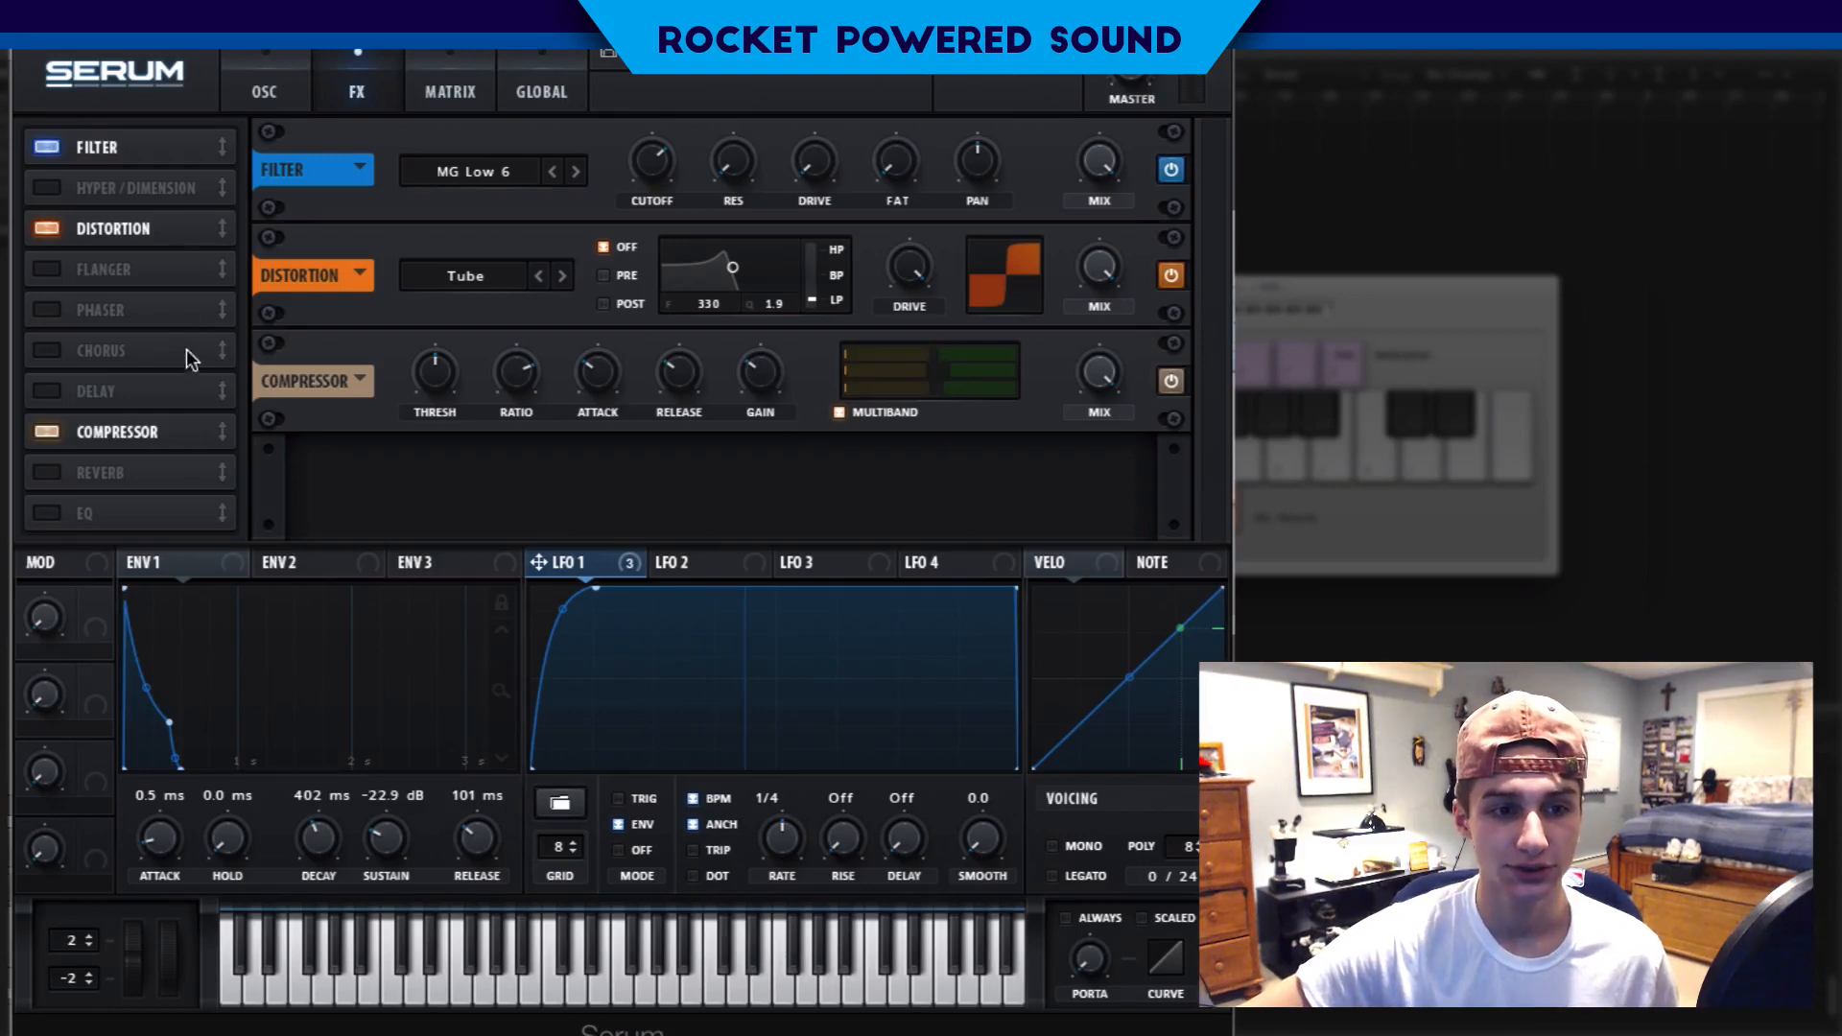
{"action": "left_click_drag", "start_coordinate": [181, 230], "coordinate": [175, 187]}
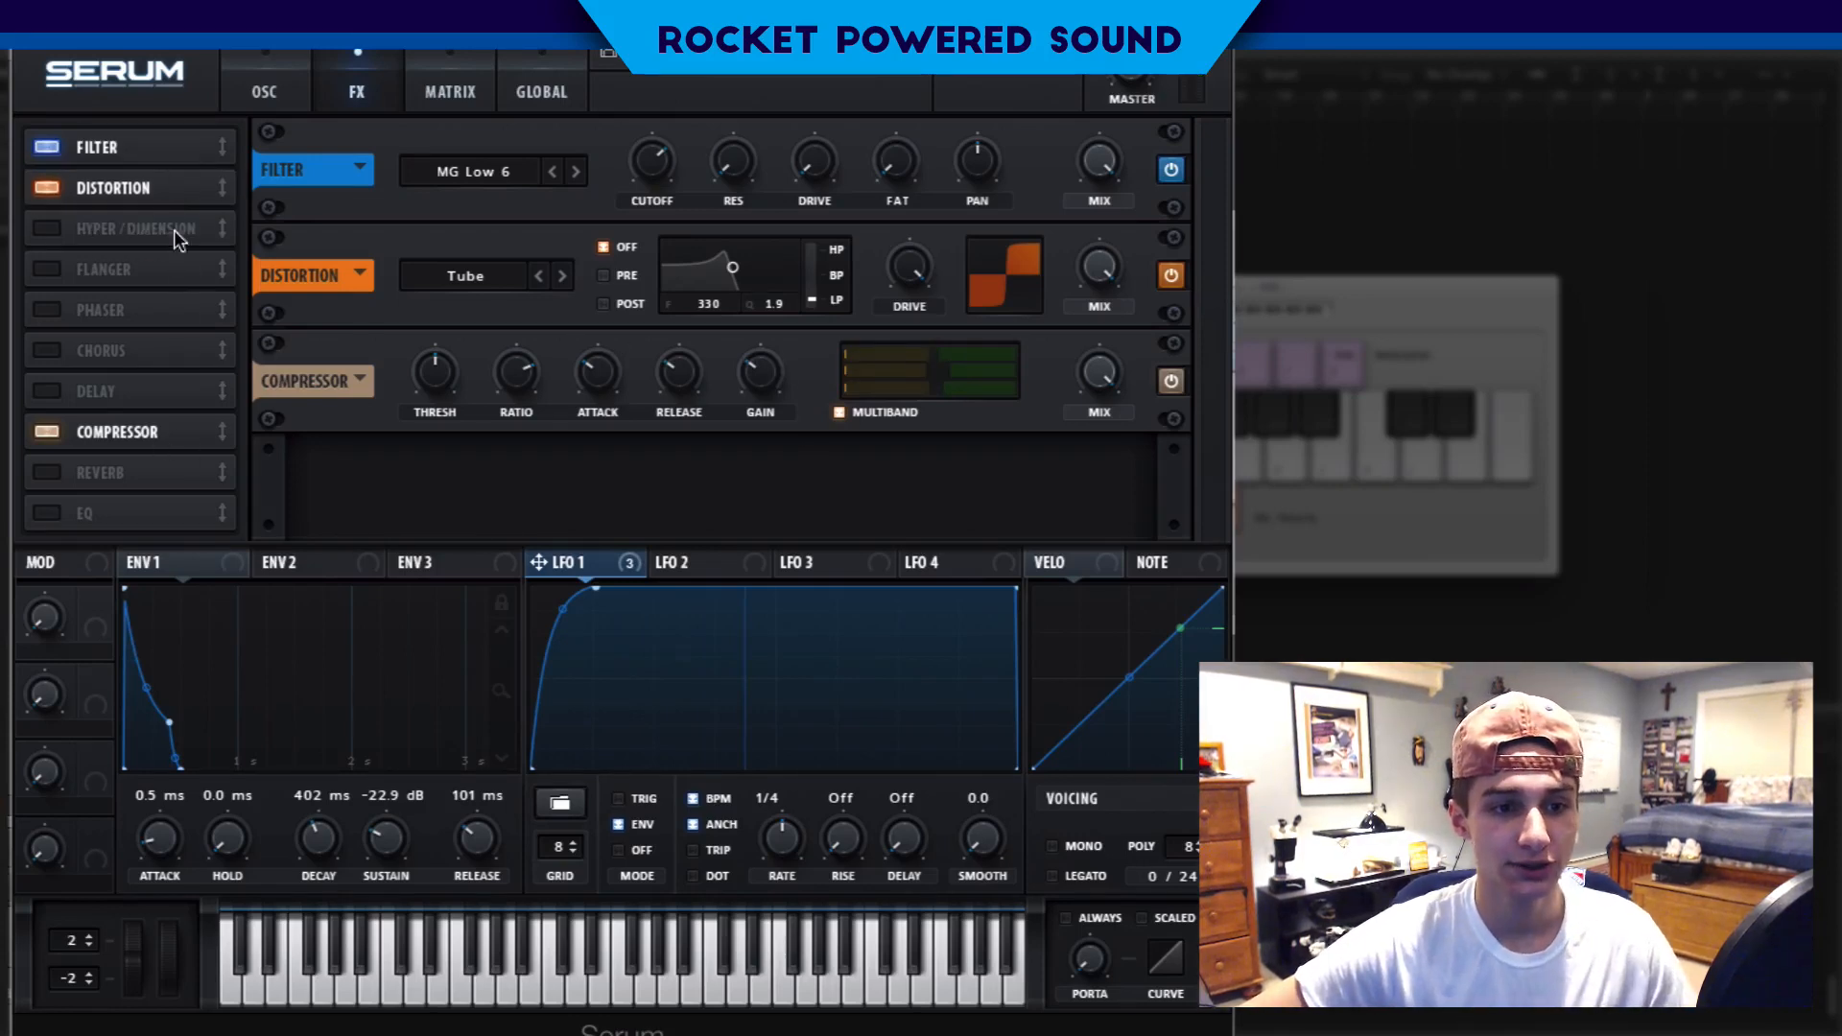
{"action": "left_click_drag", "start_coordinate": [150, 427], "coordinate": [215, 223]}
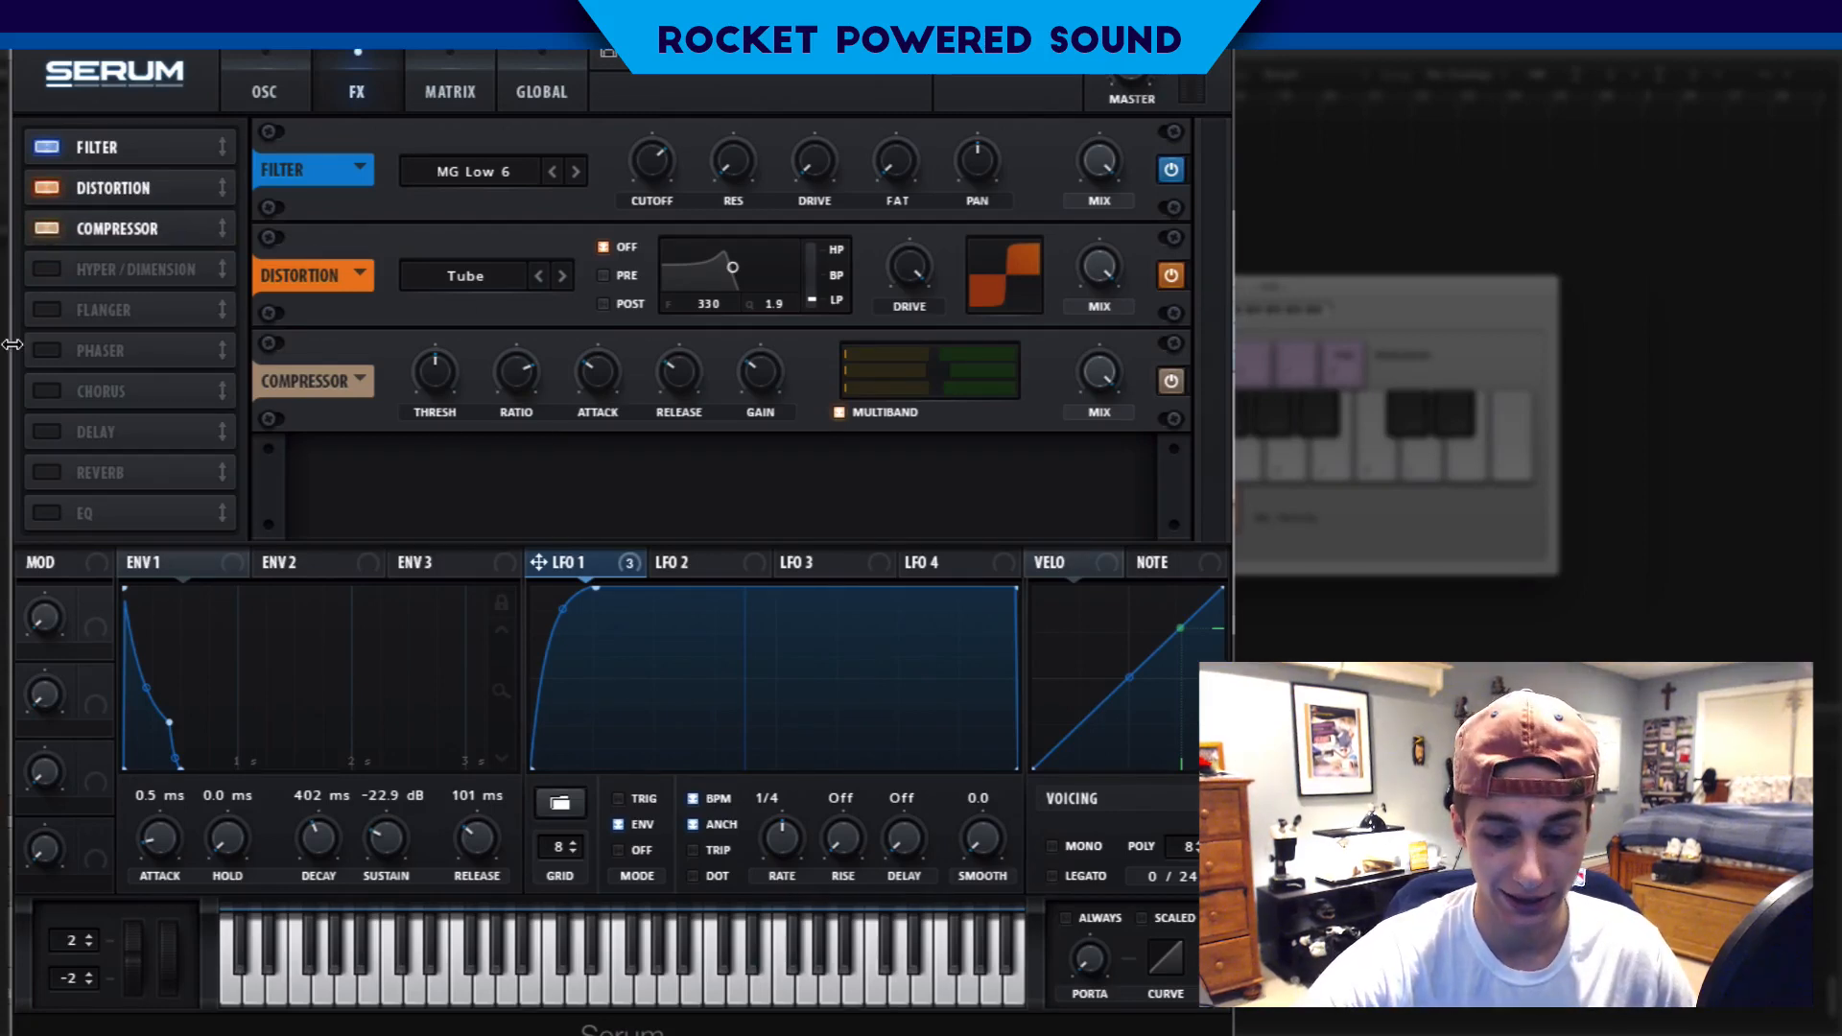
Enable the EQ effect, switch its high band to a peak shape, and boost that band's gain to about 17.9 dB.
{"action": "left_click", "coordinate": [107, 512]}
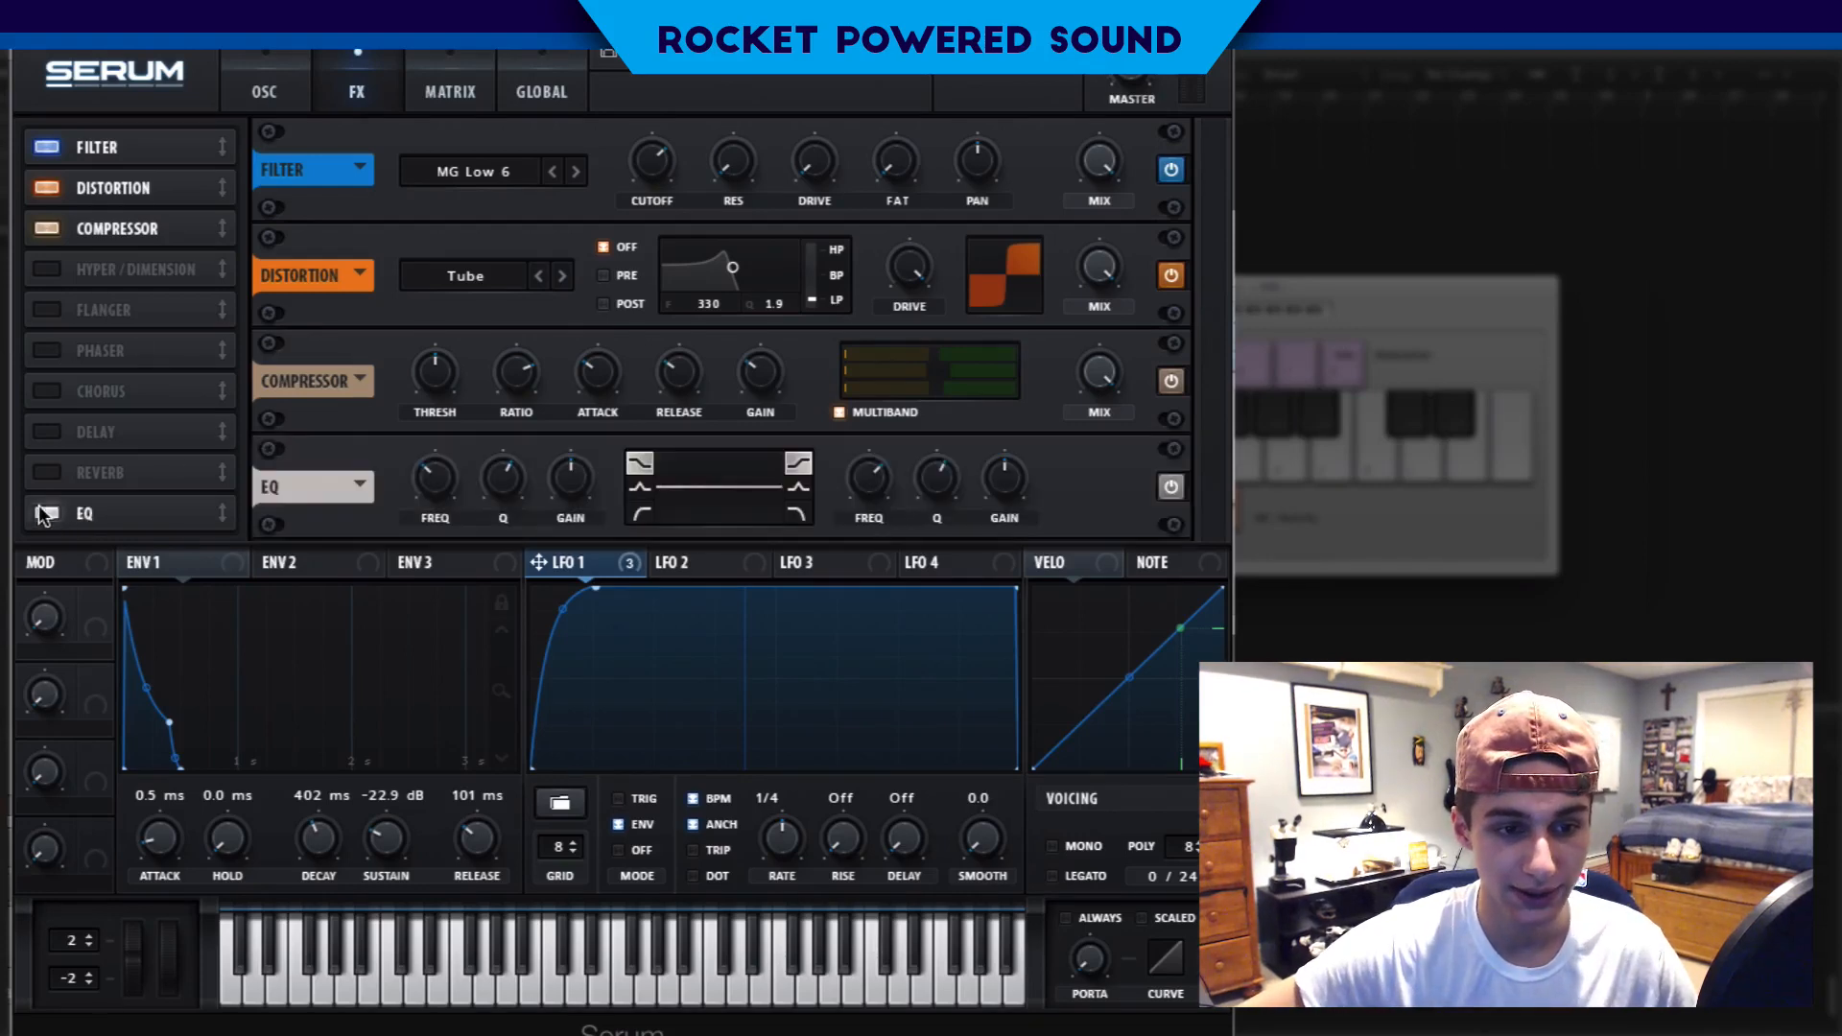
{"action": "left_click", "coordinate": [809, 493]}
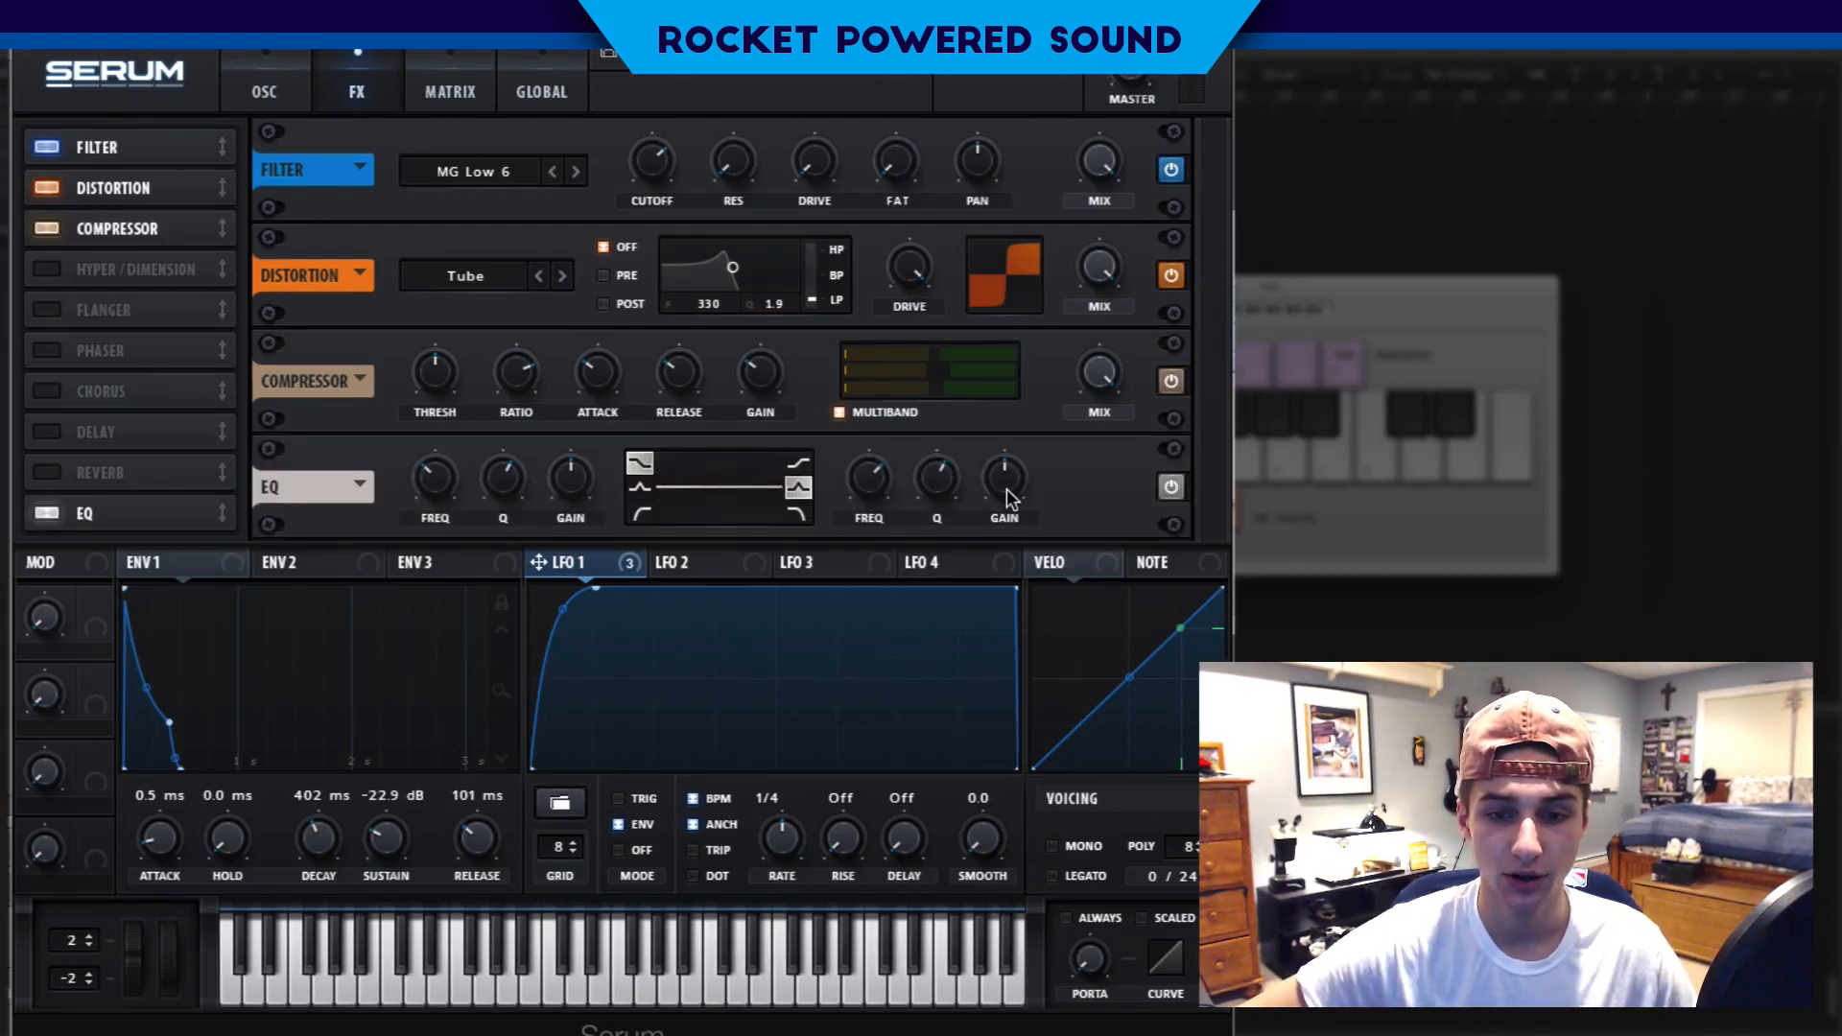
{"action": "left_click_drag", "start_coordinate": [1006, 485], "coordinate": [1044, 407]}
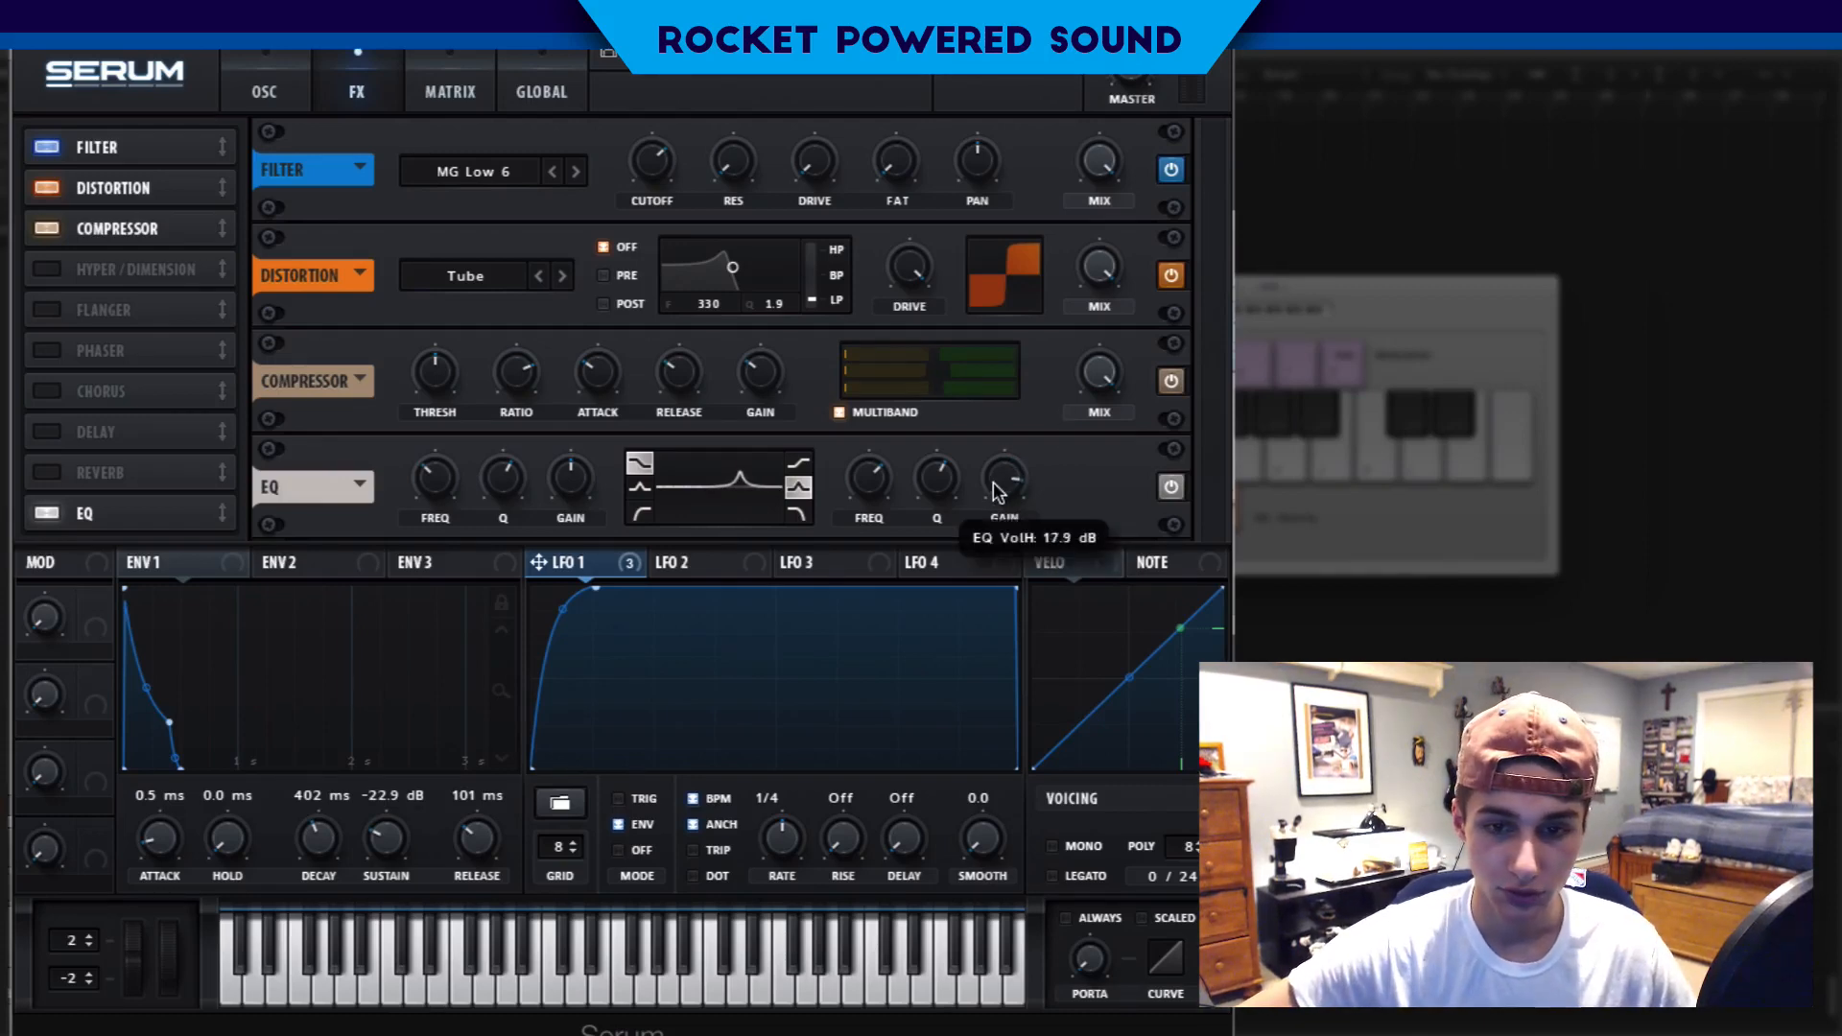
{"action": "left_click_drag", "start_coordinate": [998, 485], "coordinate": [996, 489]}
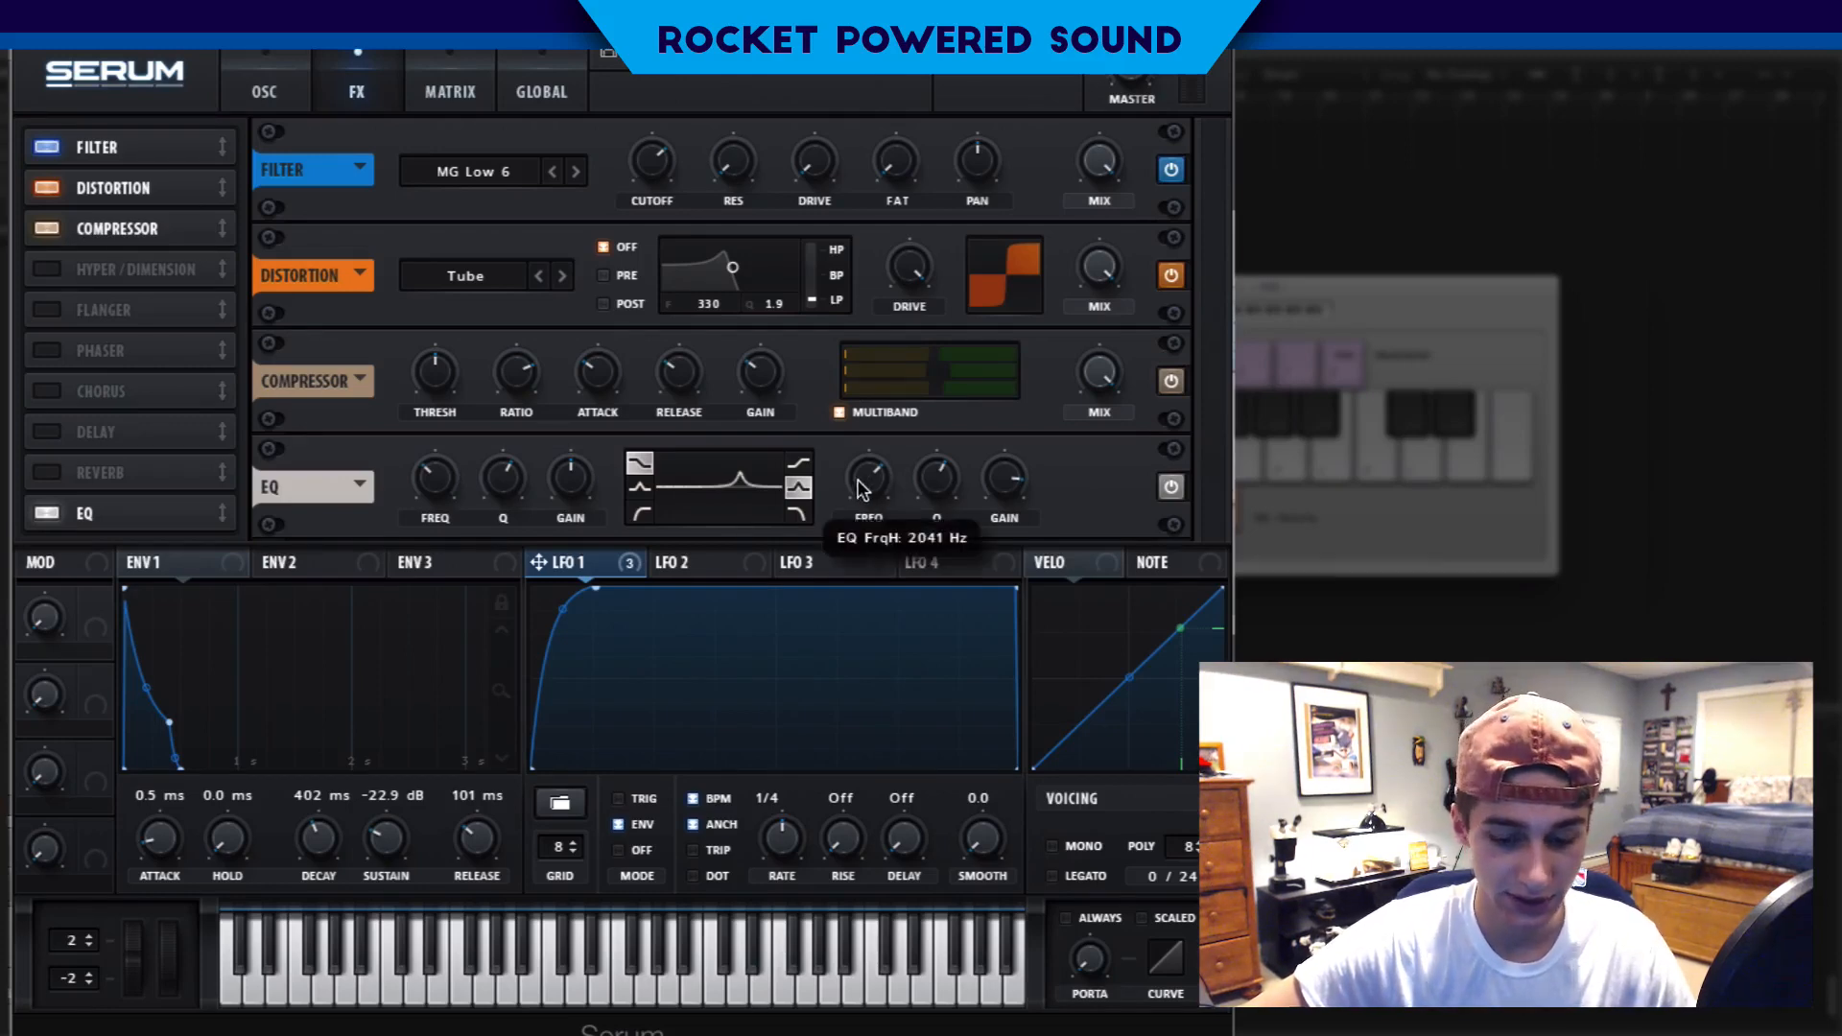
Lower the EQ peak's frequency and Q for a broader boost, and move the EQ directly after the compressor.
{"action": "left_click_drag", "start_coordinate": [852, 483], "coordinate": [851, 491]}
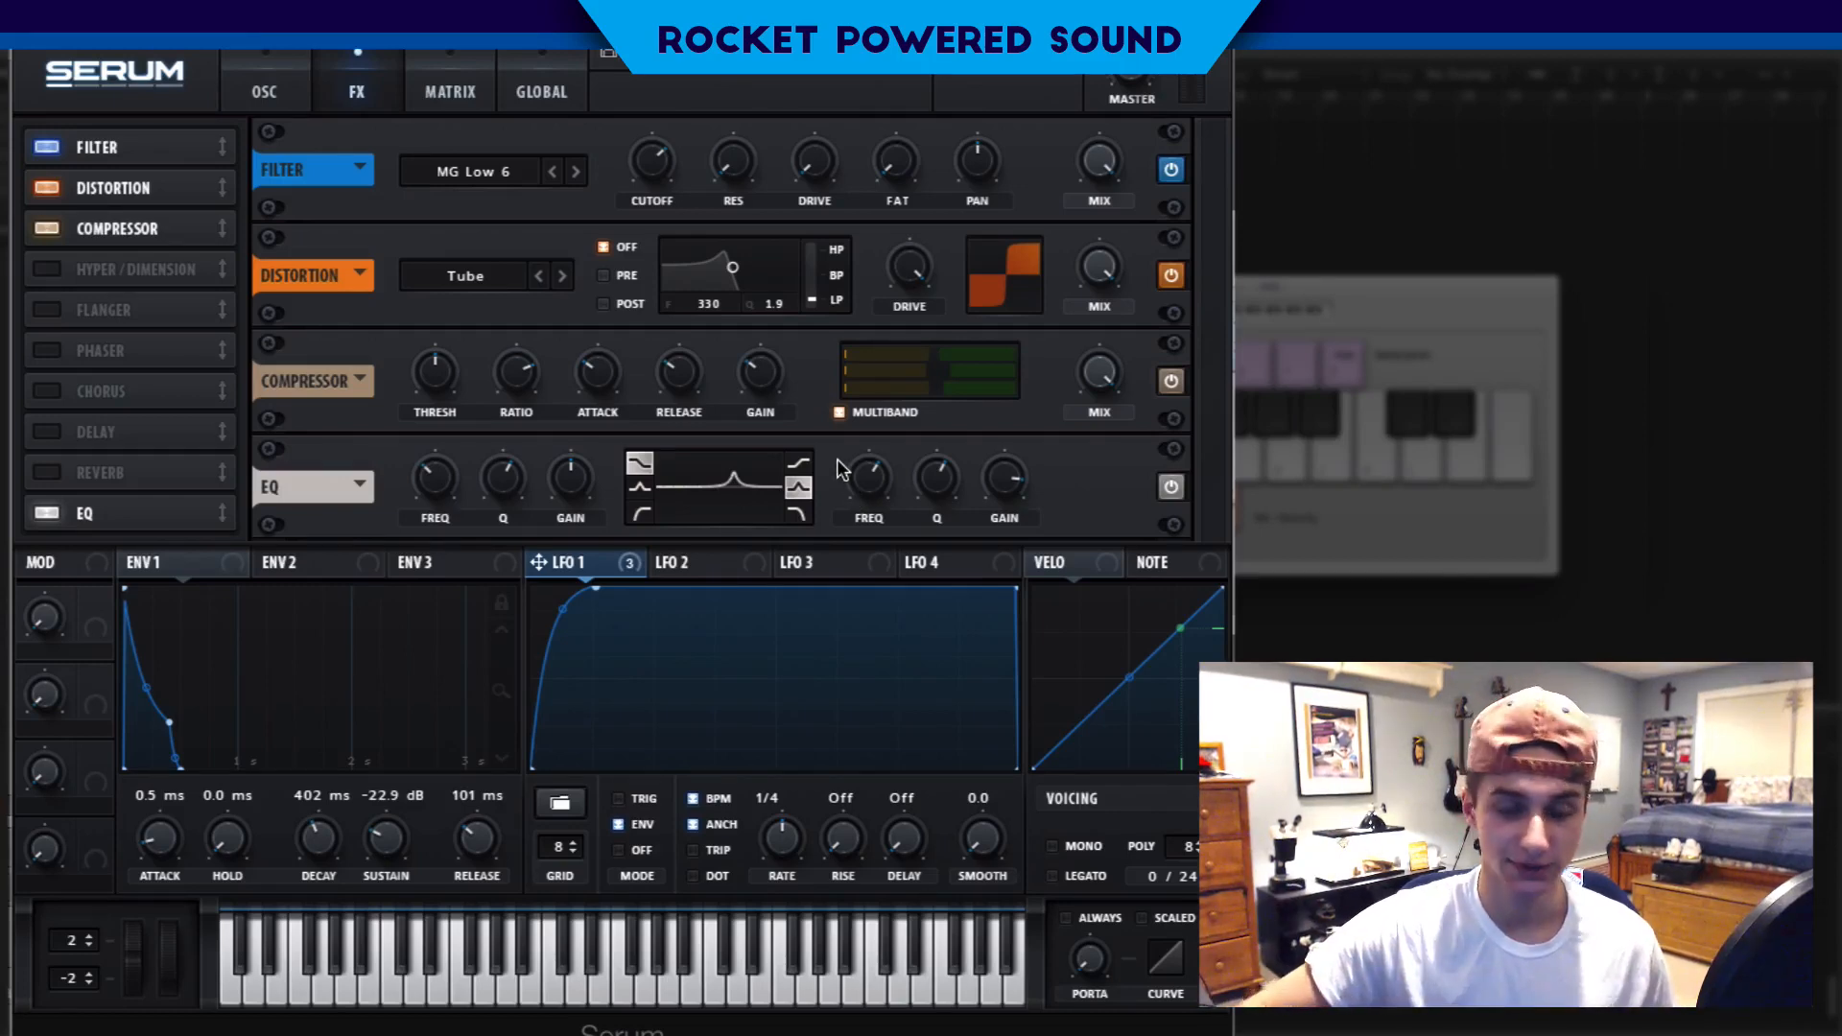
{"action": "mouse_move", "coordinate": [843, 475]}
{"action": "left_mouse_down"}
{"action": "mouse_move", "coordinate": [847, 509]}
{"action": "mouse_move", "coordinate": [868, 477]}
{"action": "left_mouse_up"}
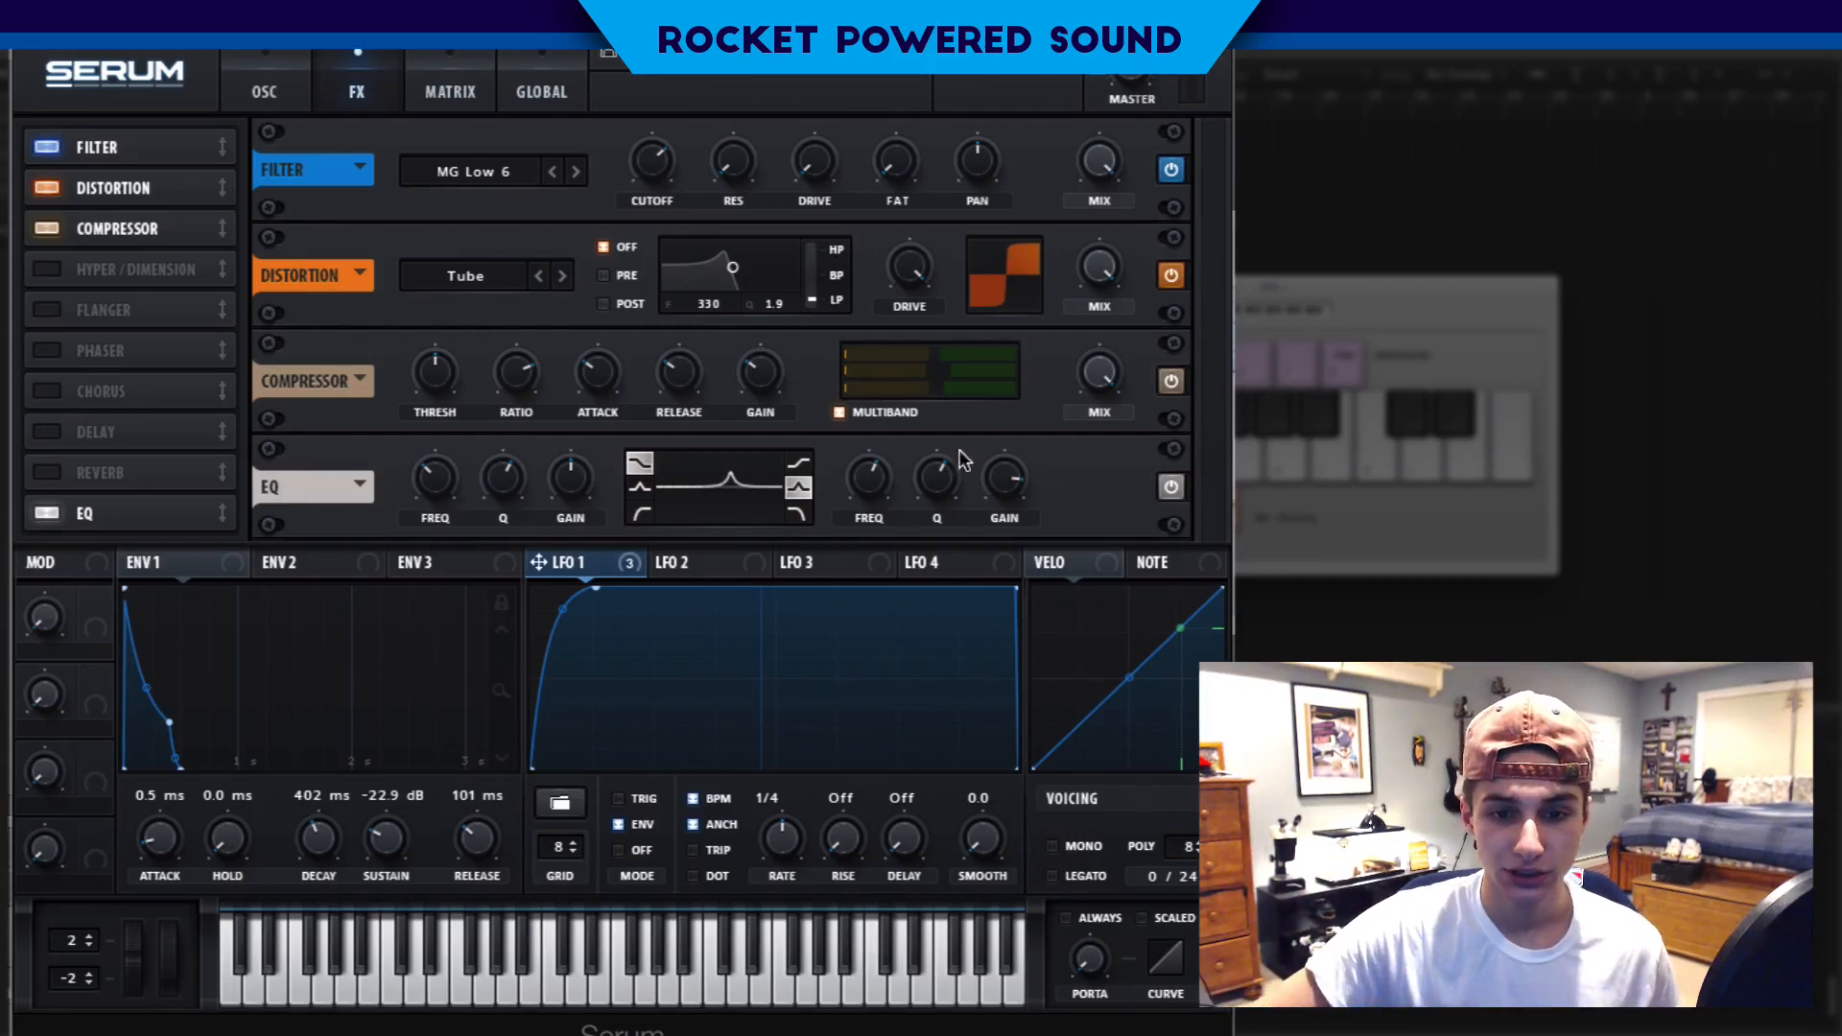
{"action": "mouse_move", "coordinate": [924, 480]}
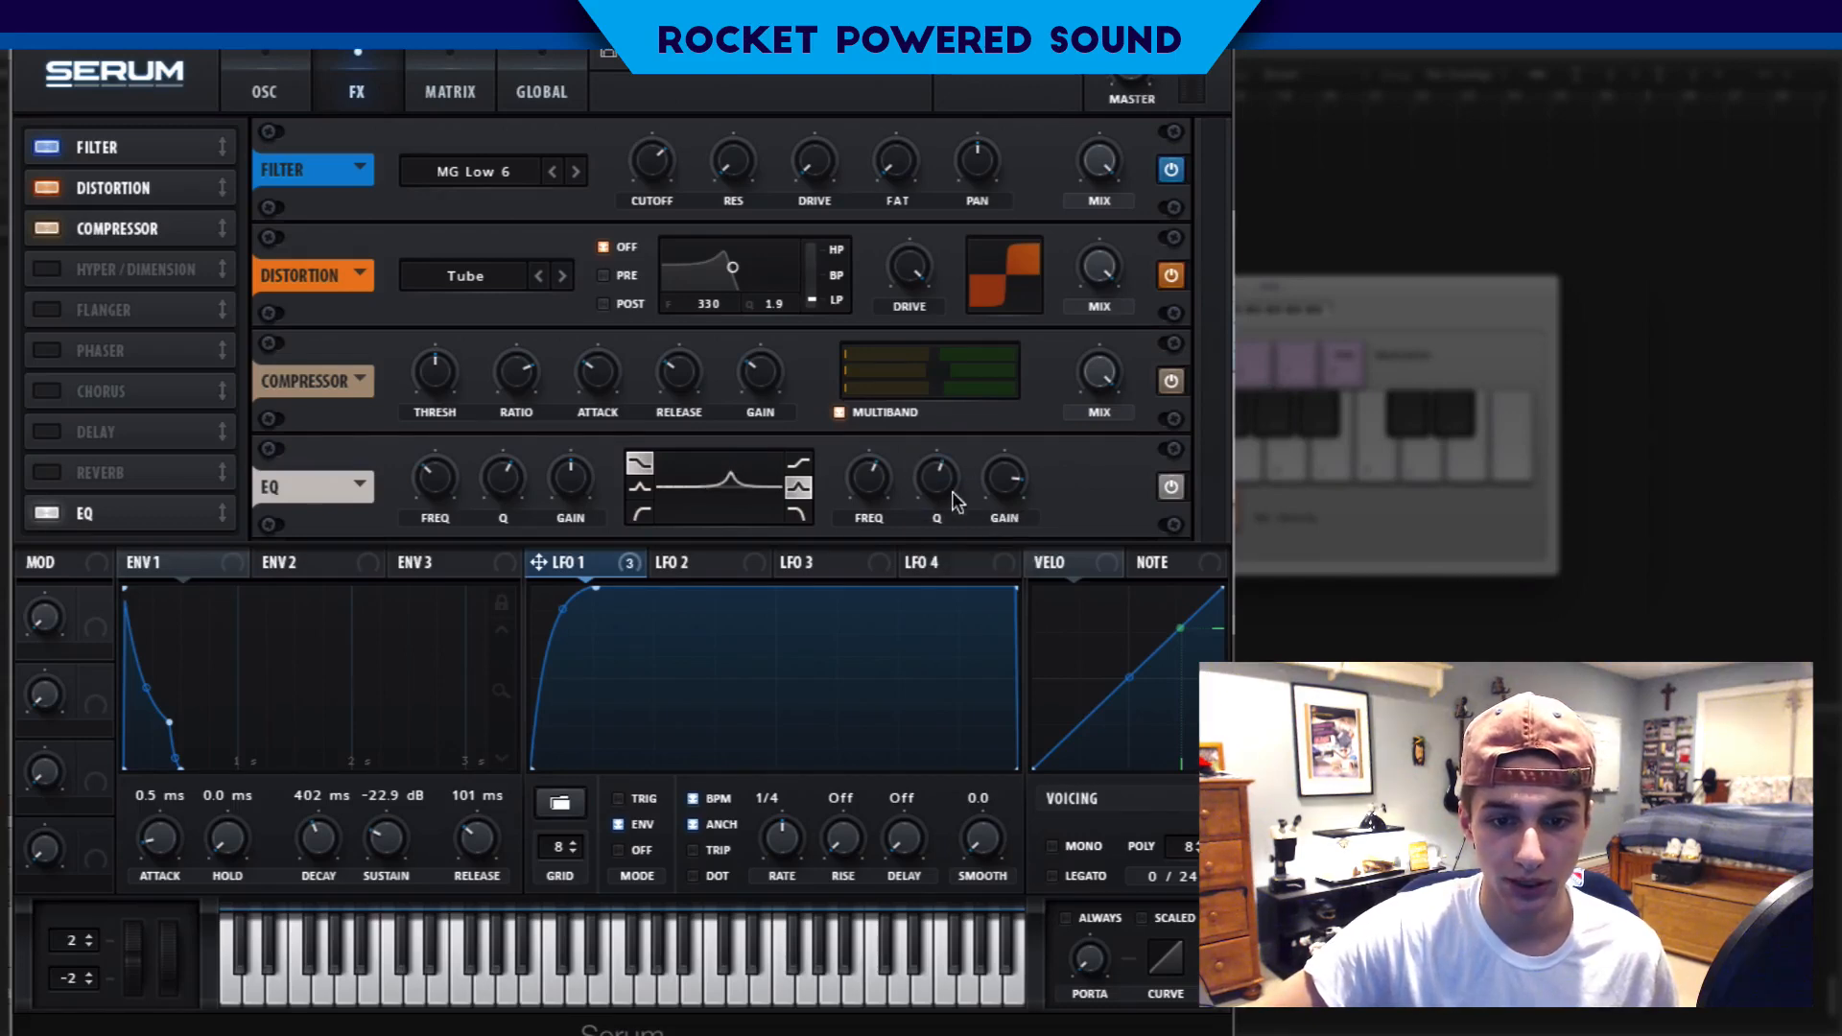
{"action": "left_click_drag", "start_coordinate": [933, 480], "coordinate": [902, 504]}
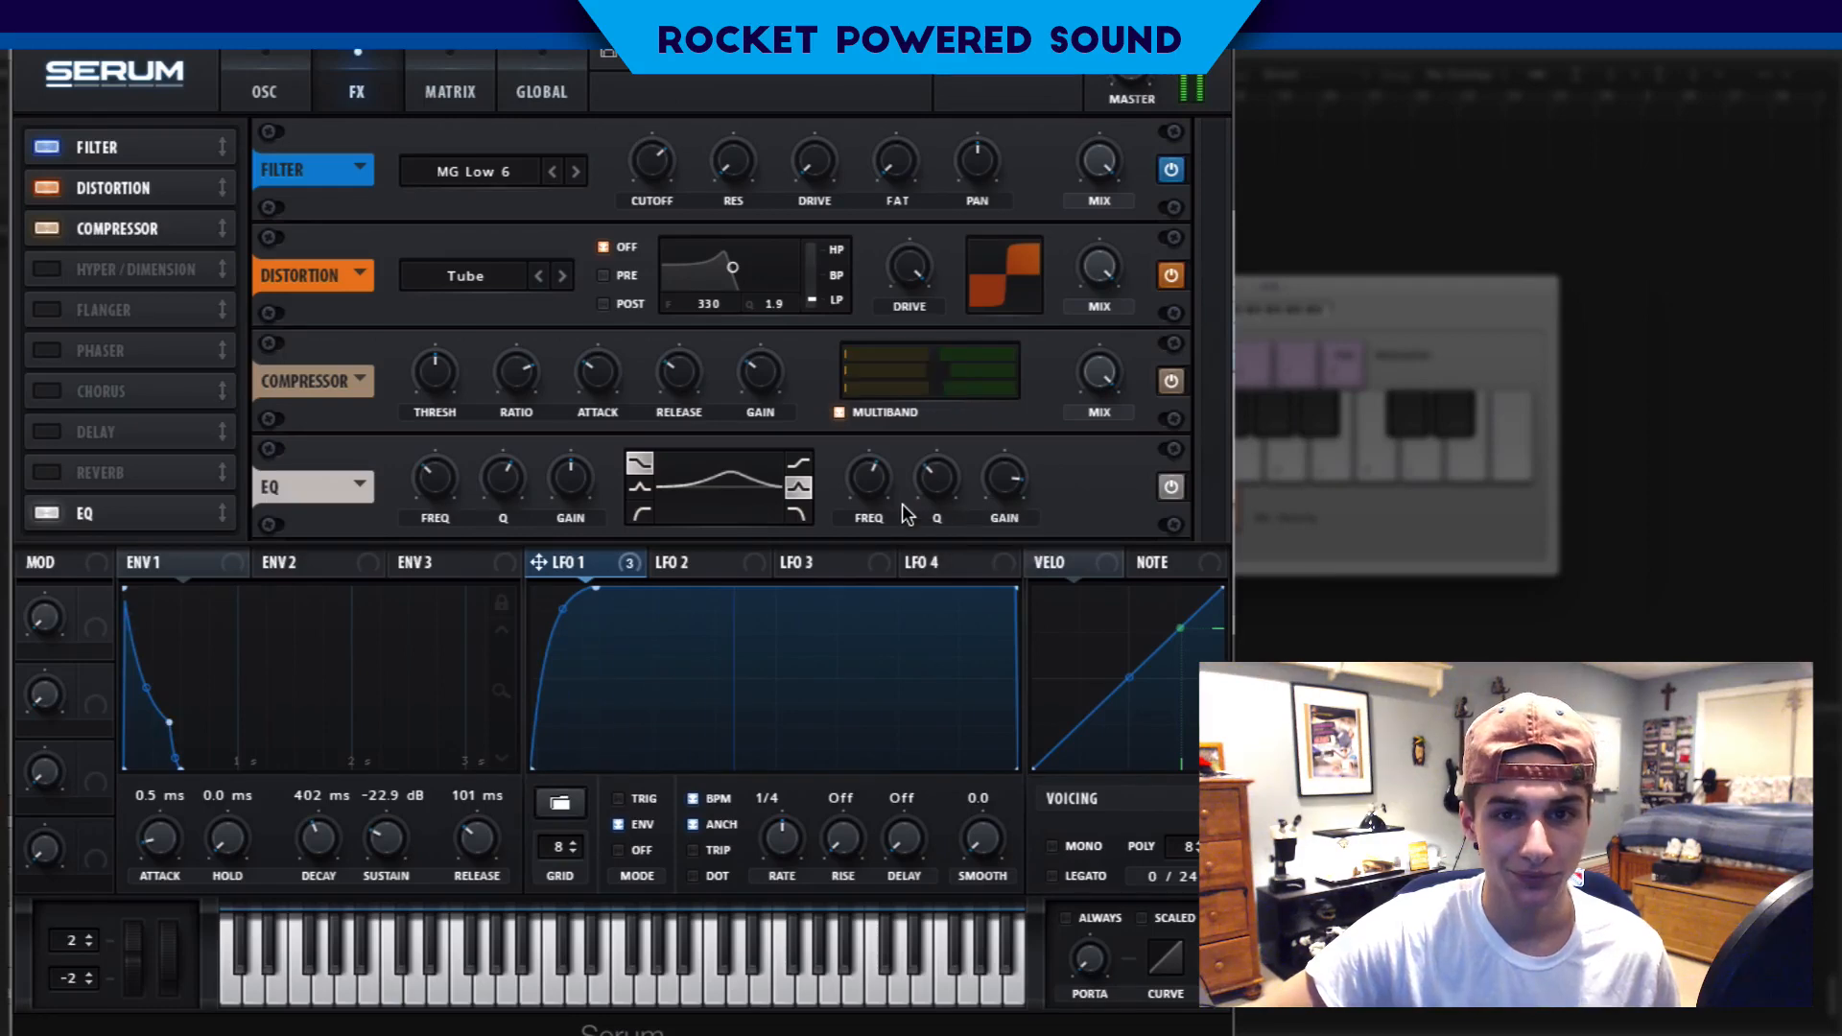
{"action": "left_click_drag", "start_coordinate": [179, 513], "coordinate": [219, 271]}
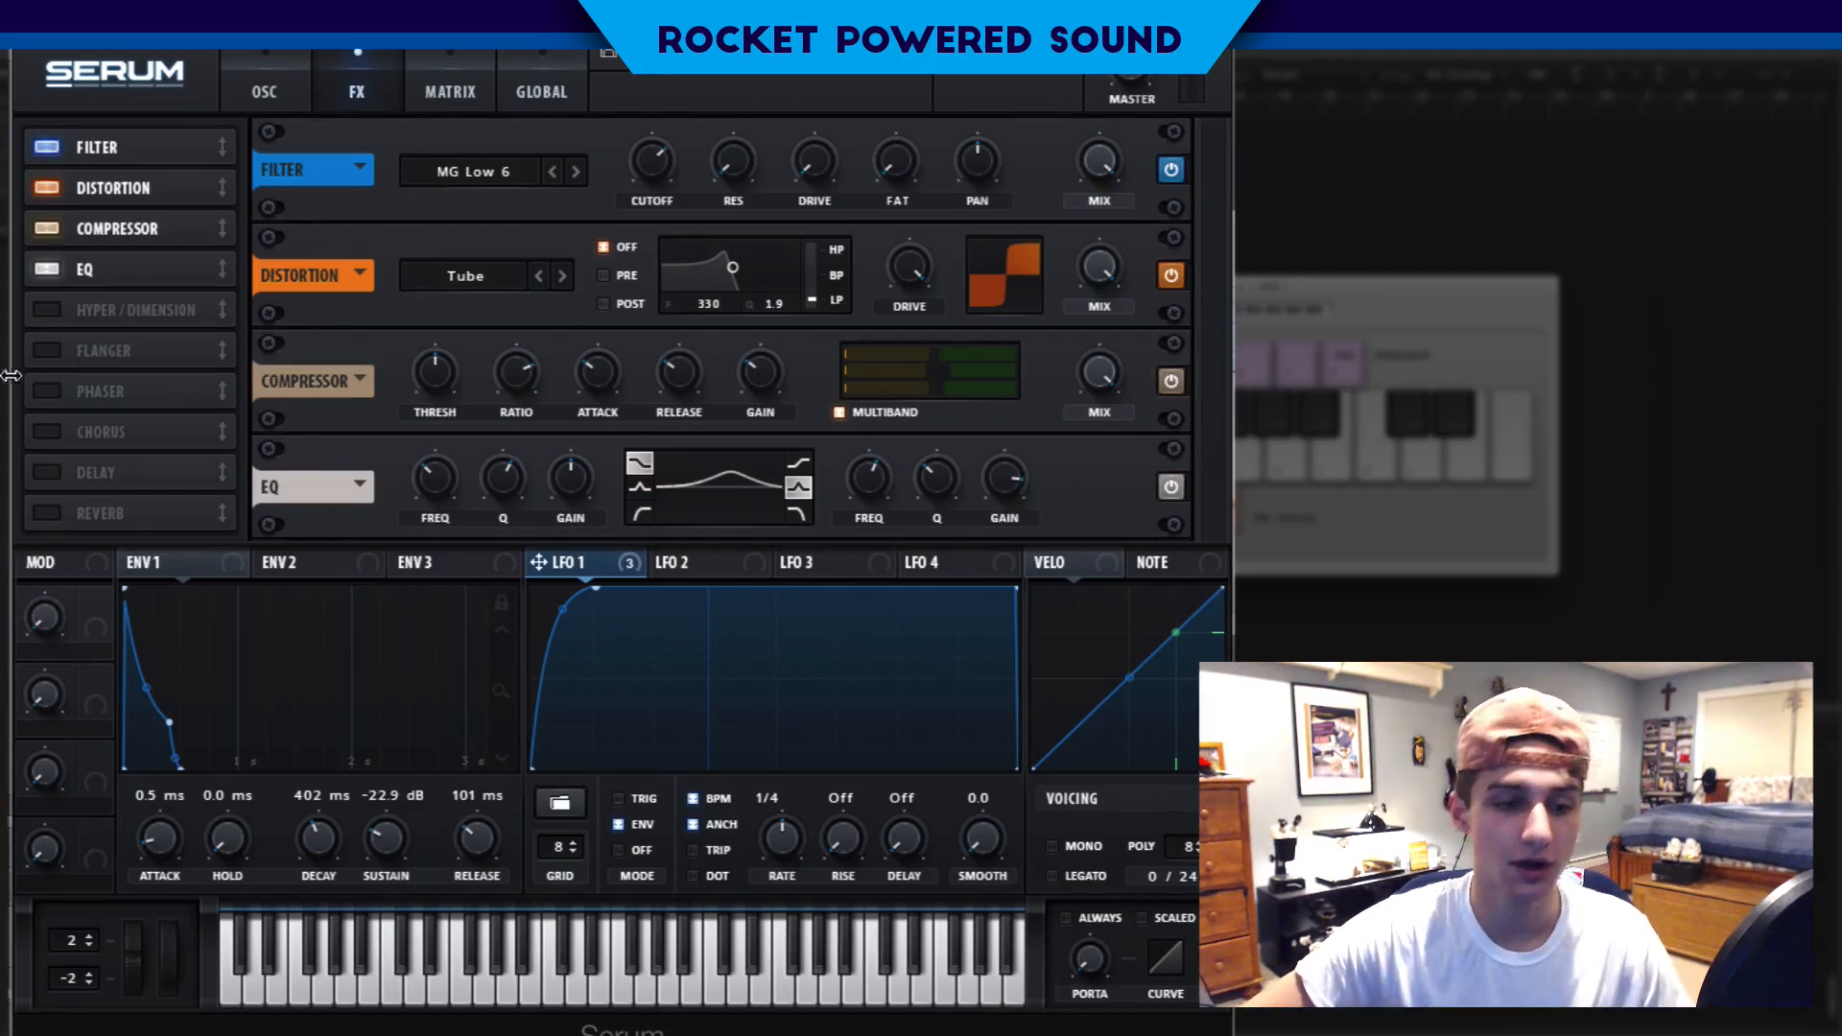
Enable the reverb, place it directly after the EQ, and raise its mix to about halfway.
{"action": "left_click", "coordinate": [43, 511]}
{"action": "left_click_drag", "start_coordinate": [152, 523], "coordinate": [169, 303]}
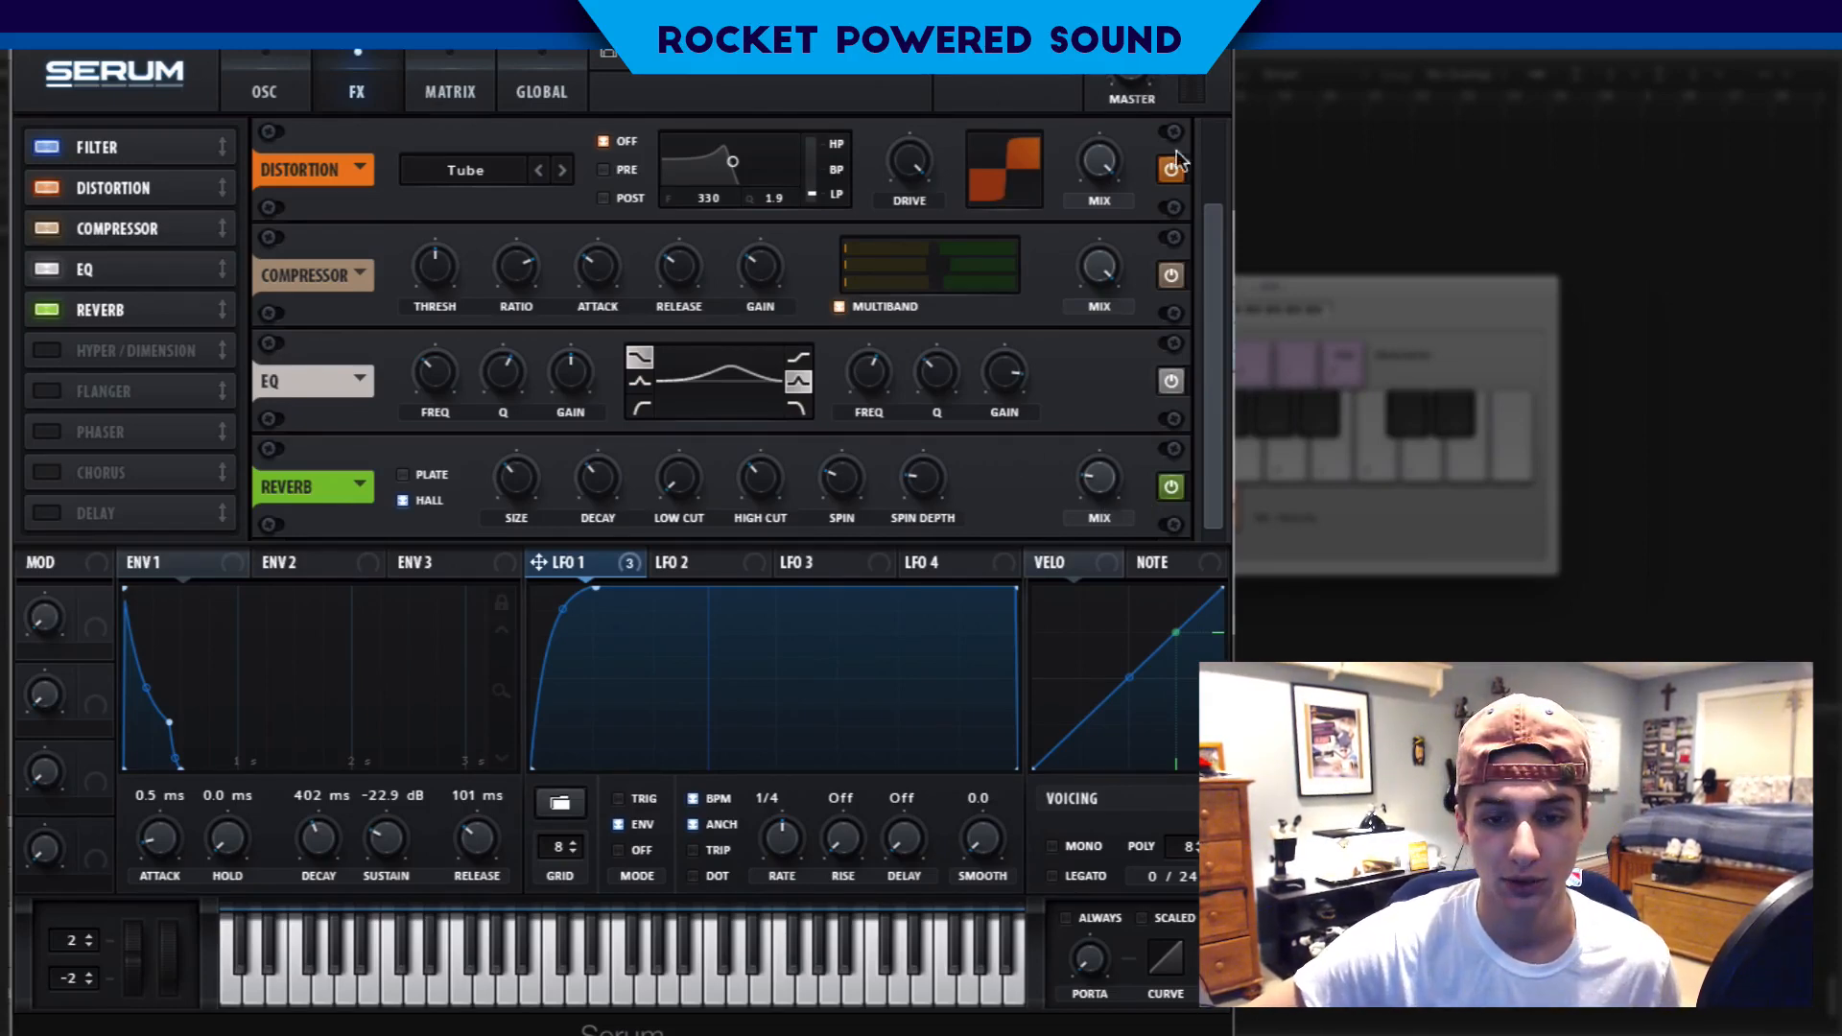
{"action": "left_click_drag", "start_coordinate": [1093, 463], "coordinate": [1113, 408]}
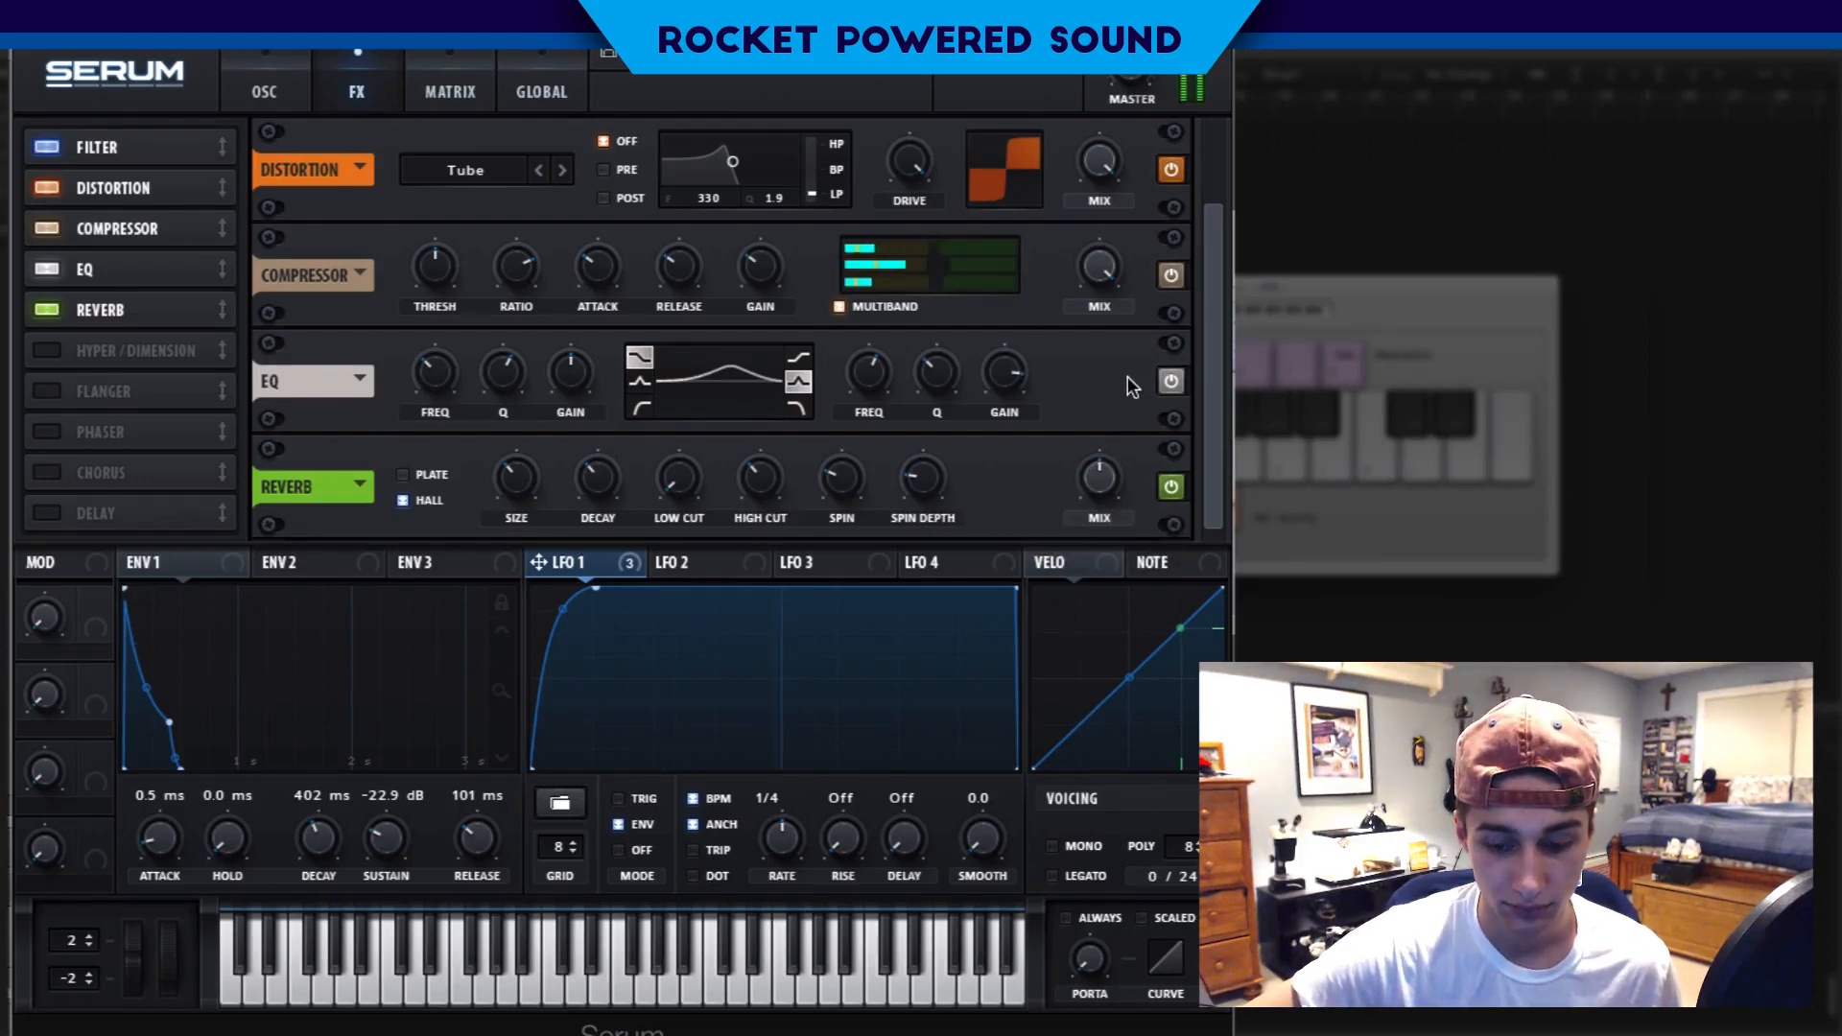
Fine-tune the reverb by nudging its mix and reducing its size, decay and high cut.
{"action": "left_click_drag", "start_coordinate": [1086, 461], "coordinate": [1086, 454]}
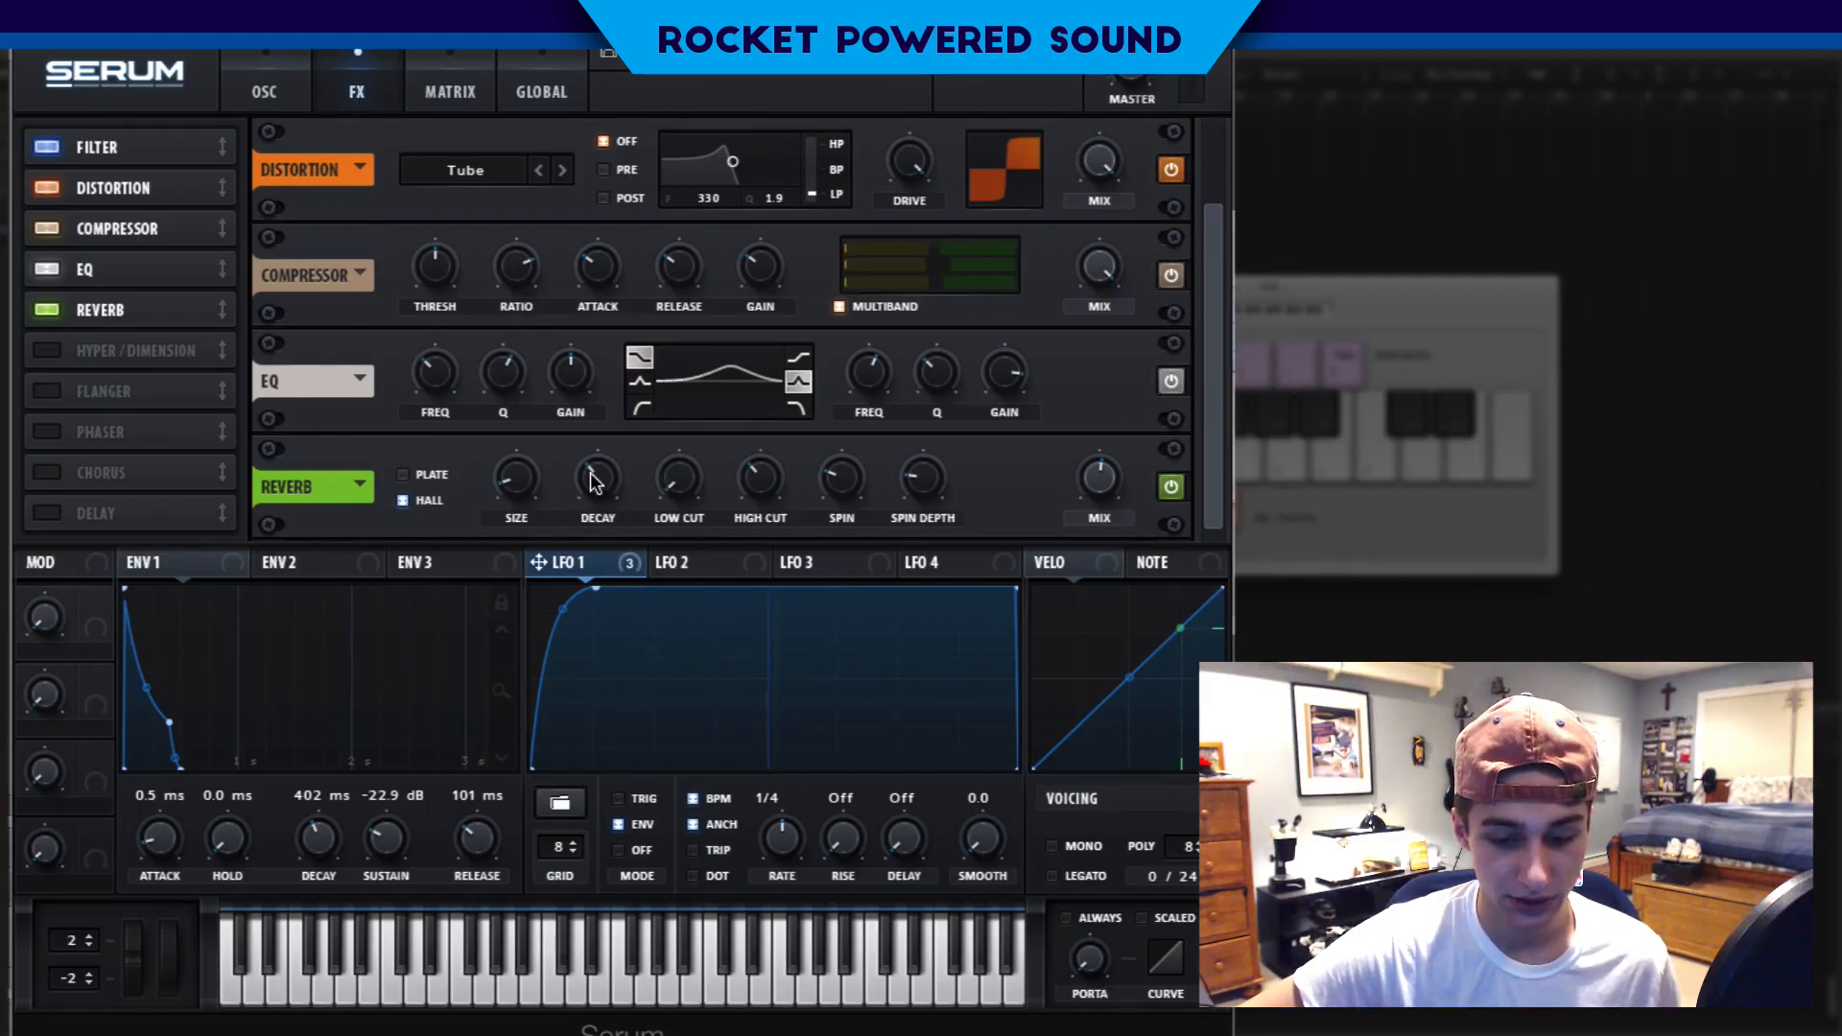
{"action": "mouse_move", "coordinate": [596, 478]}
{"action": "left_click_drag", "start_coordinate": [596, 477], "coordinate": [589, 482]}
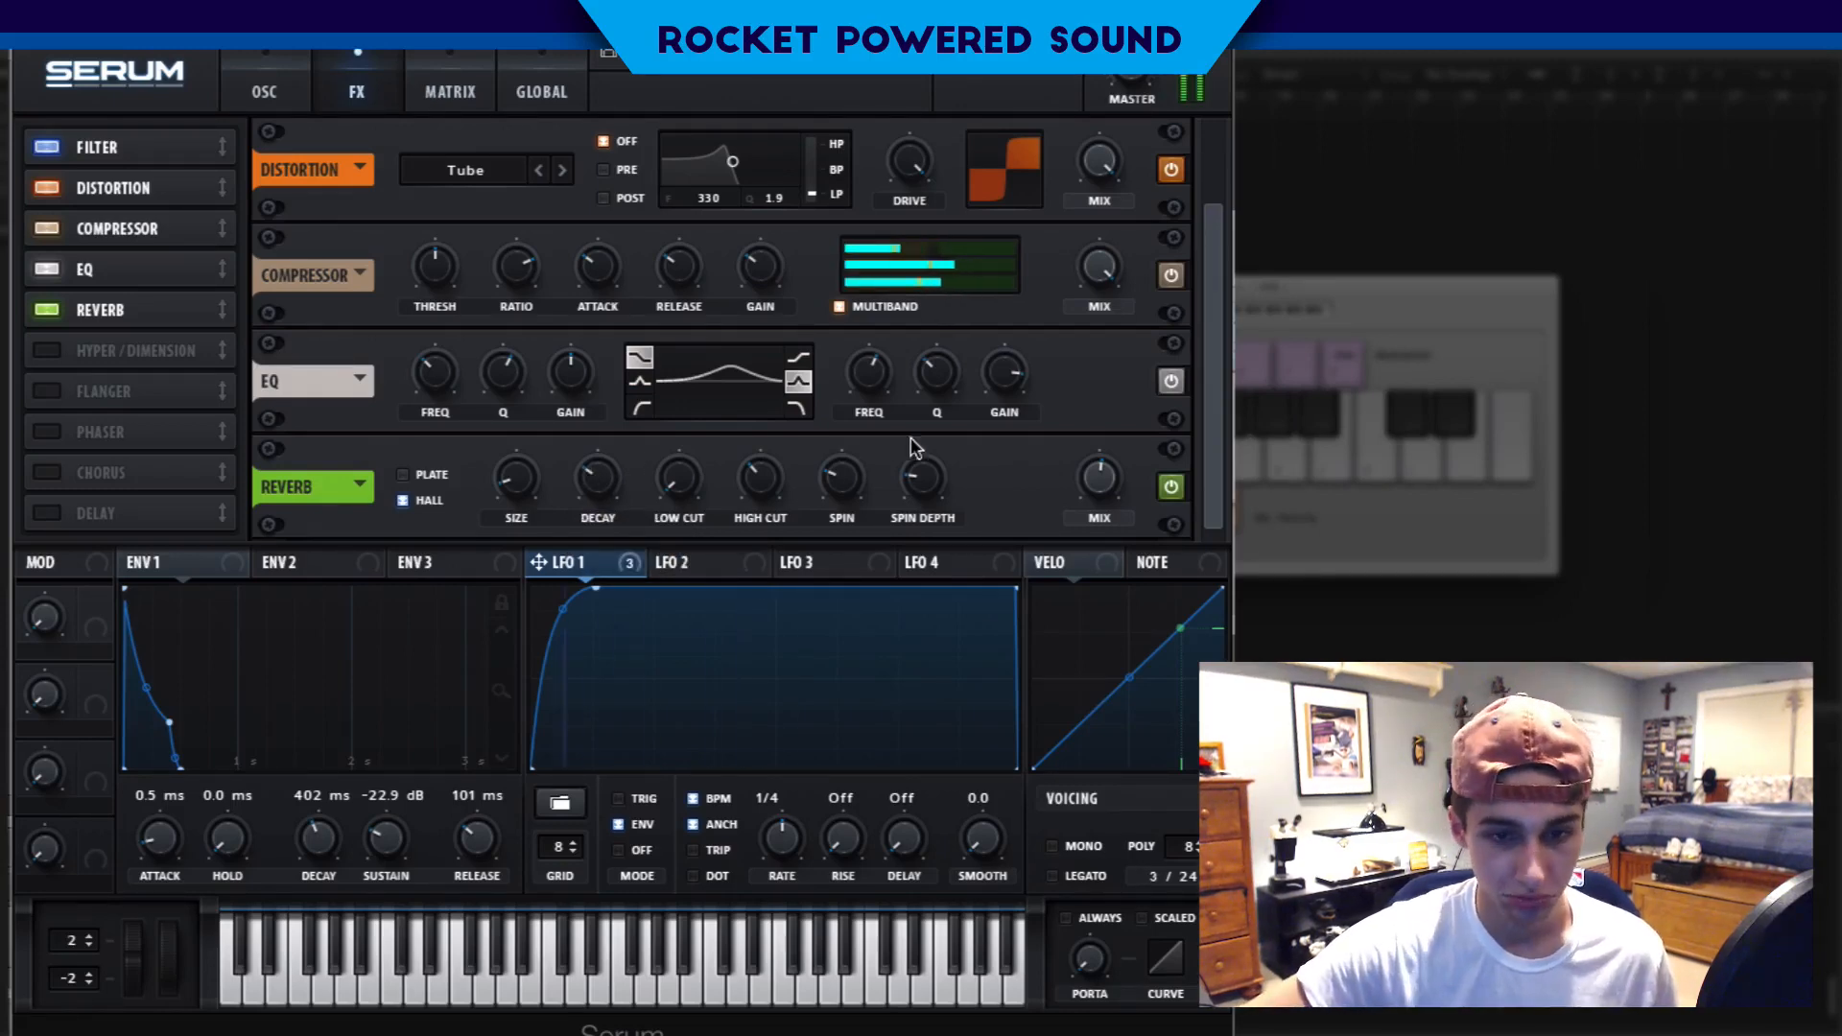
{"action": "left_click_drag", "start_coordinate": [758, 475], "coordinate": [737, 519]}
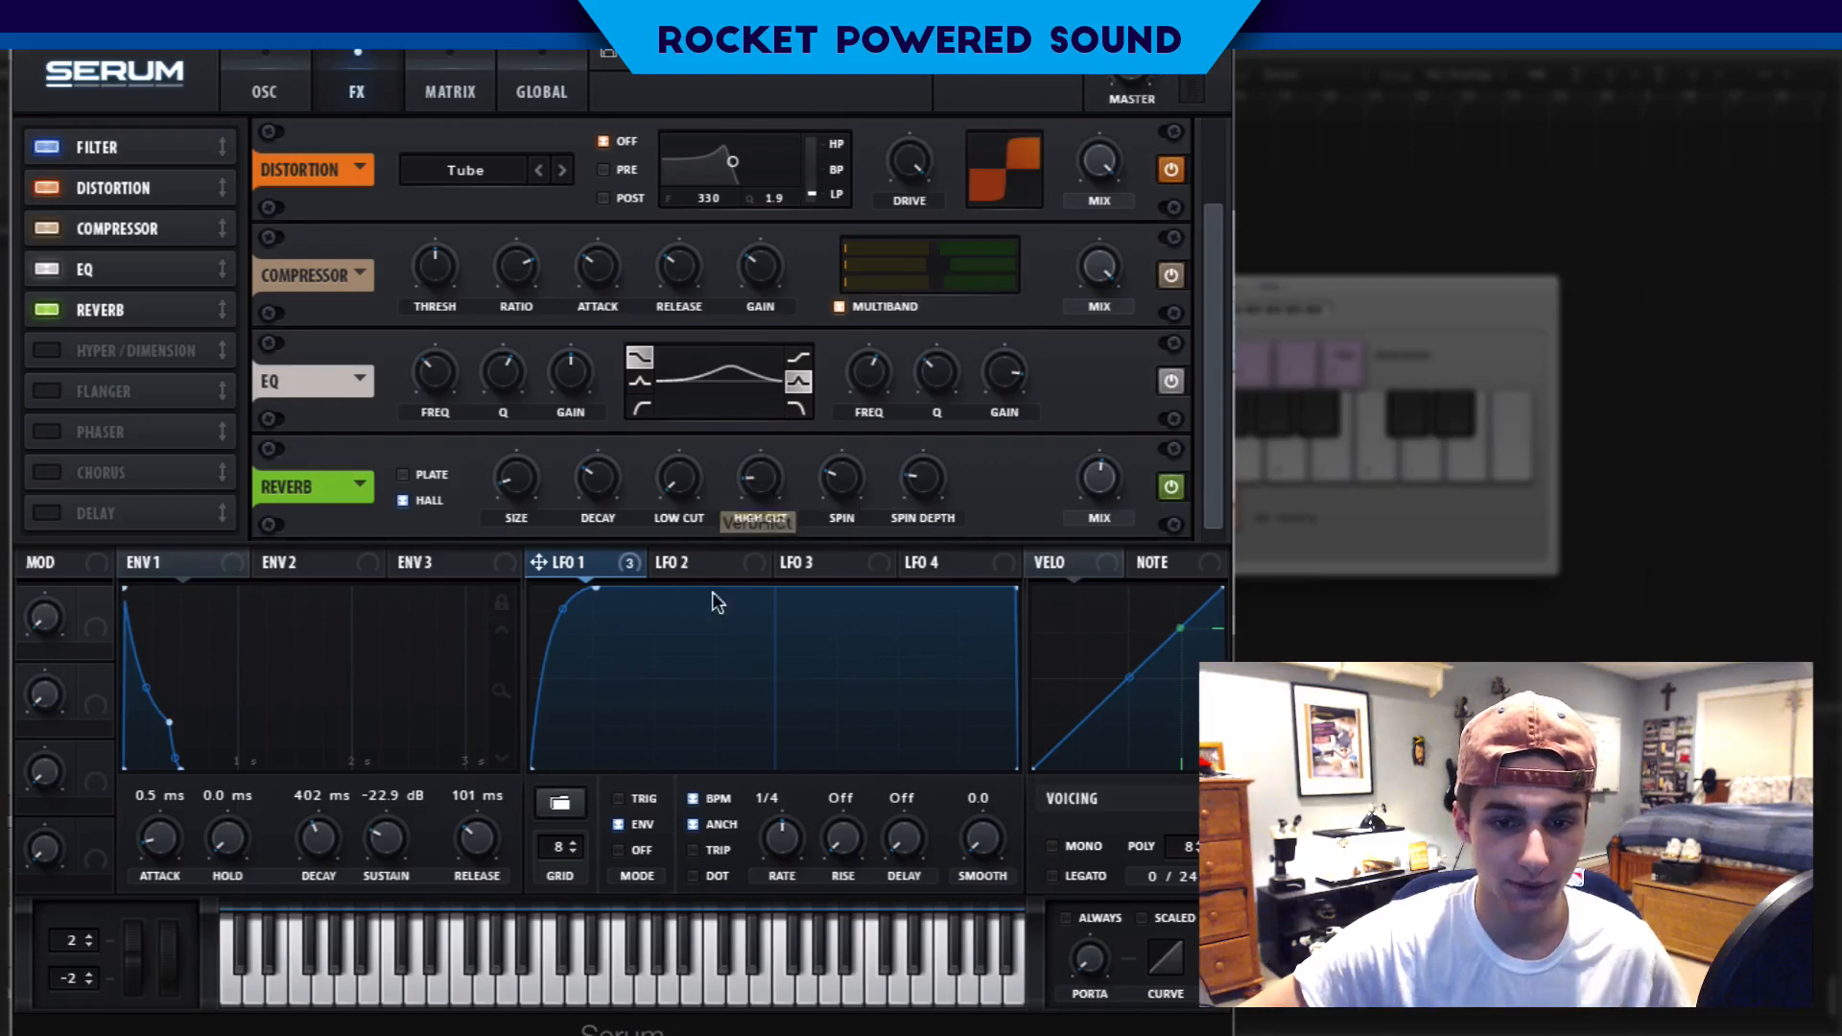
Enable Hyper/Dimension, lower the Hyper mix, set the Dimension size to about 2%, and raise the Dimension mix.
{"action": "left_click", "coordinate": [50, 351]}
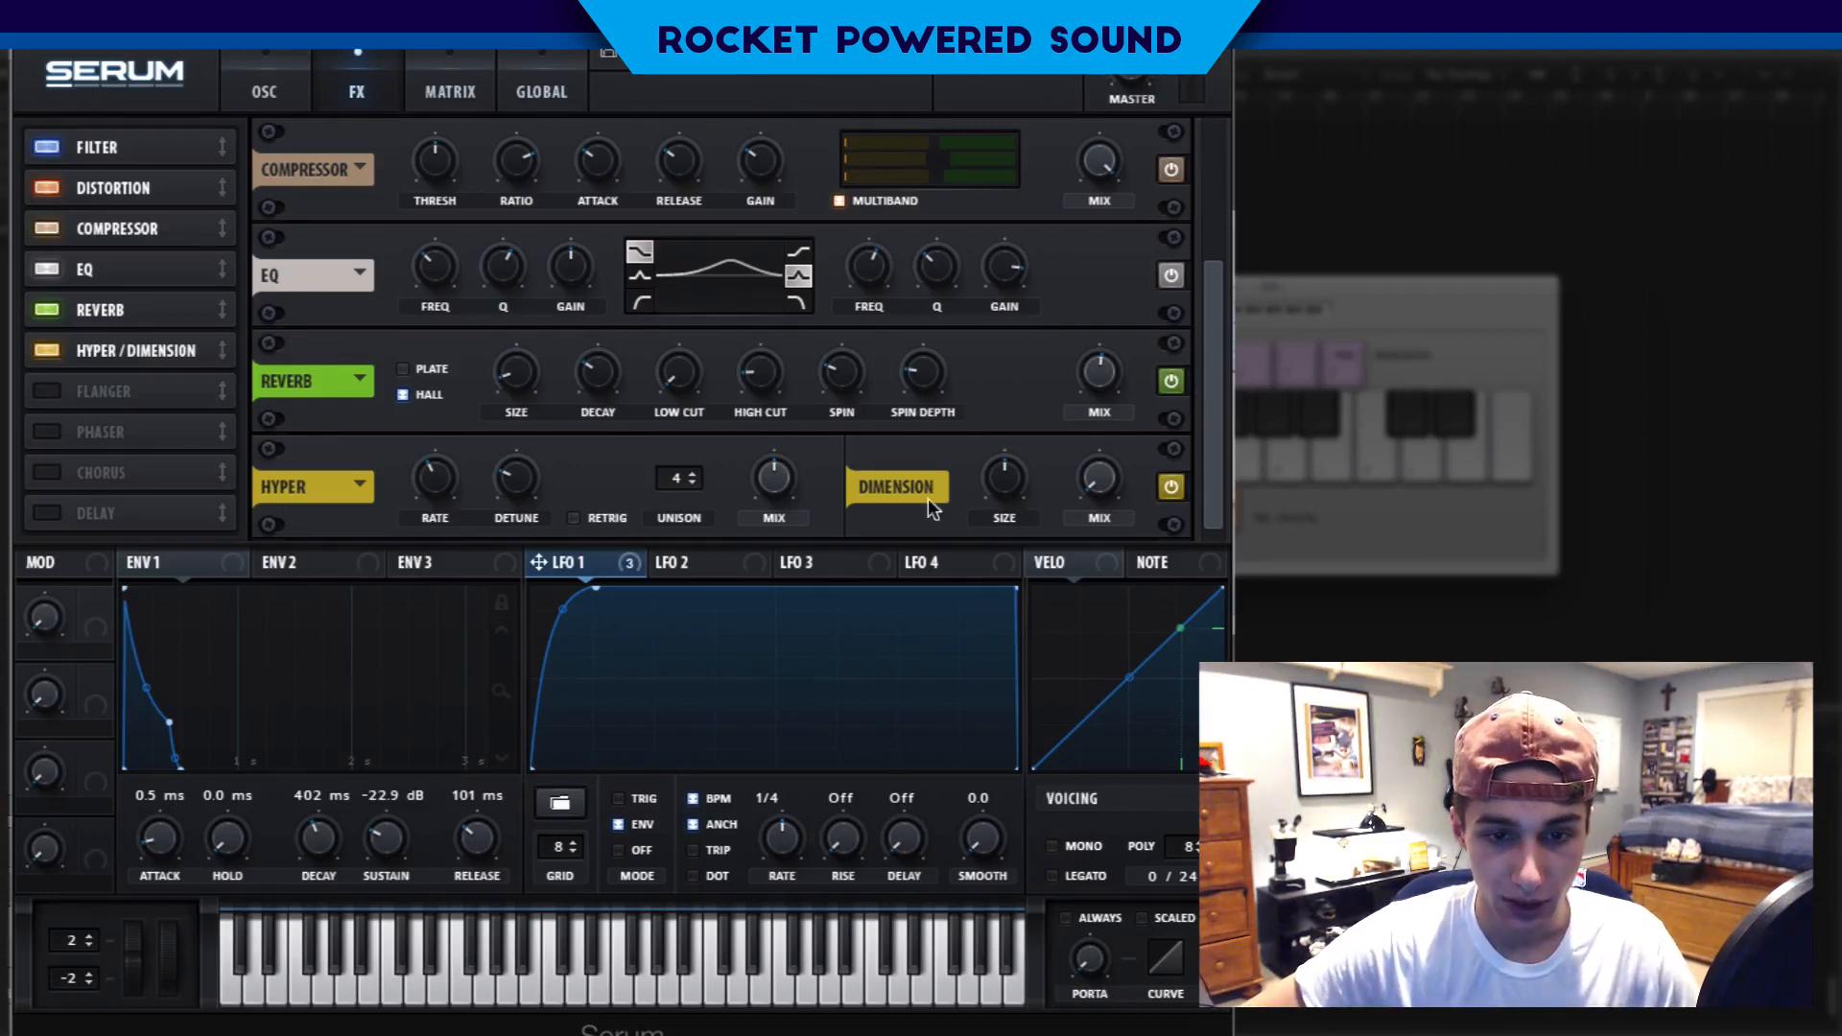
{"action": "left_click_drag", "start_coordinate": [783, 491], "coordinate": [708, 500]}
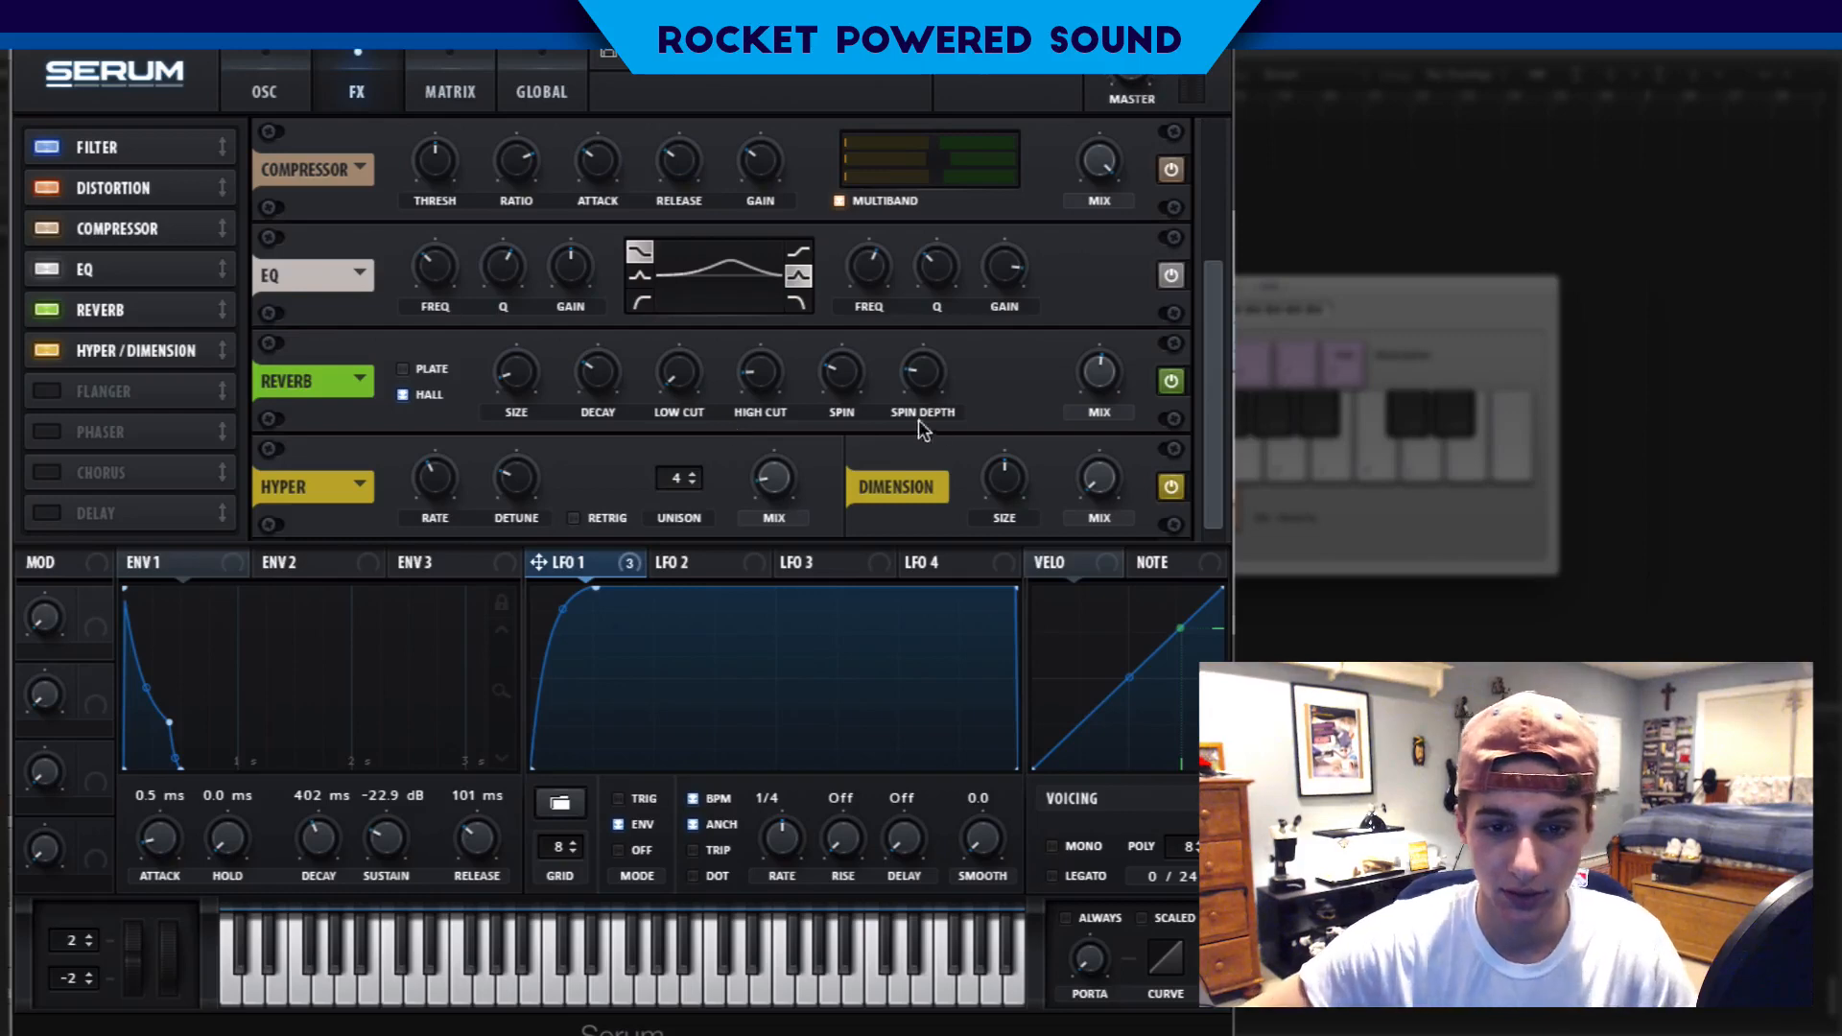
{"action": "left_click_drag", "start_coordinate": [1025, 477], "coordinate": [971, 537]}
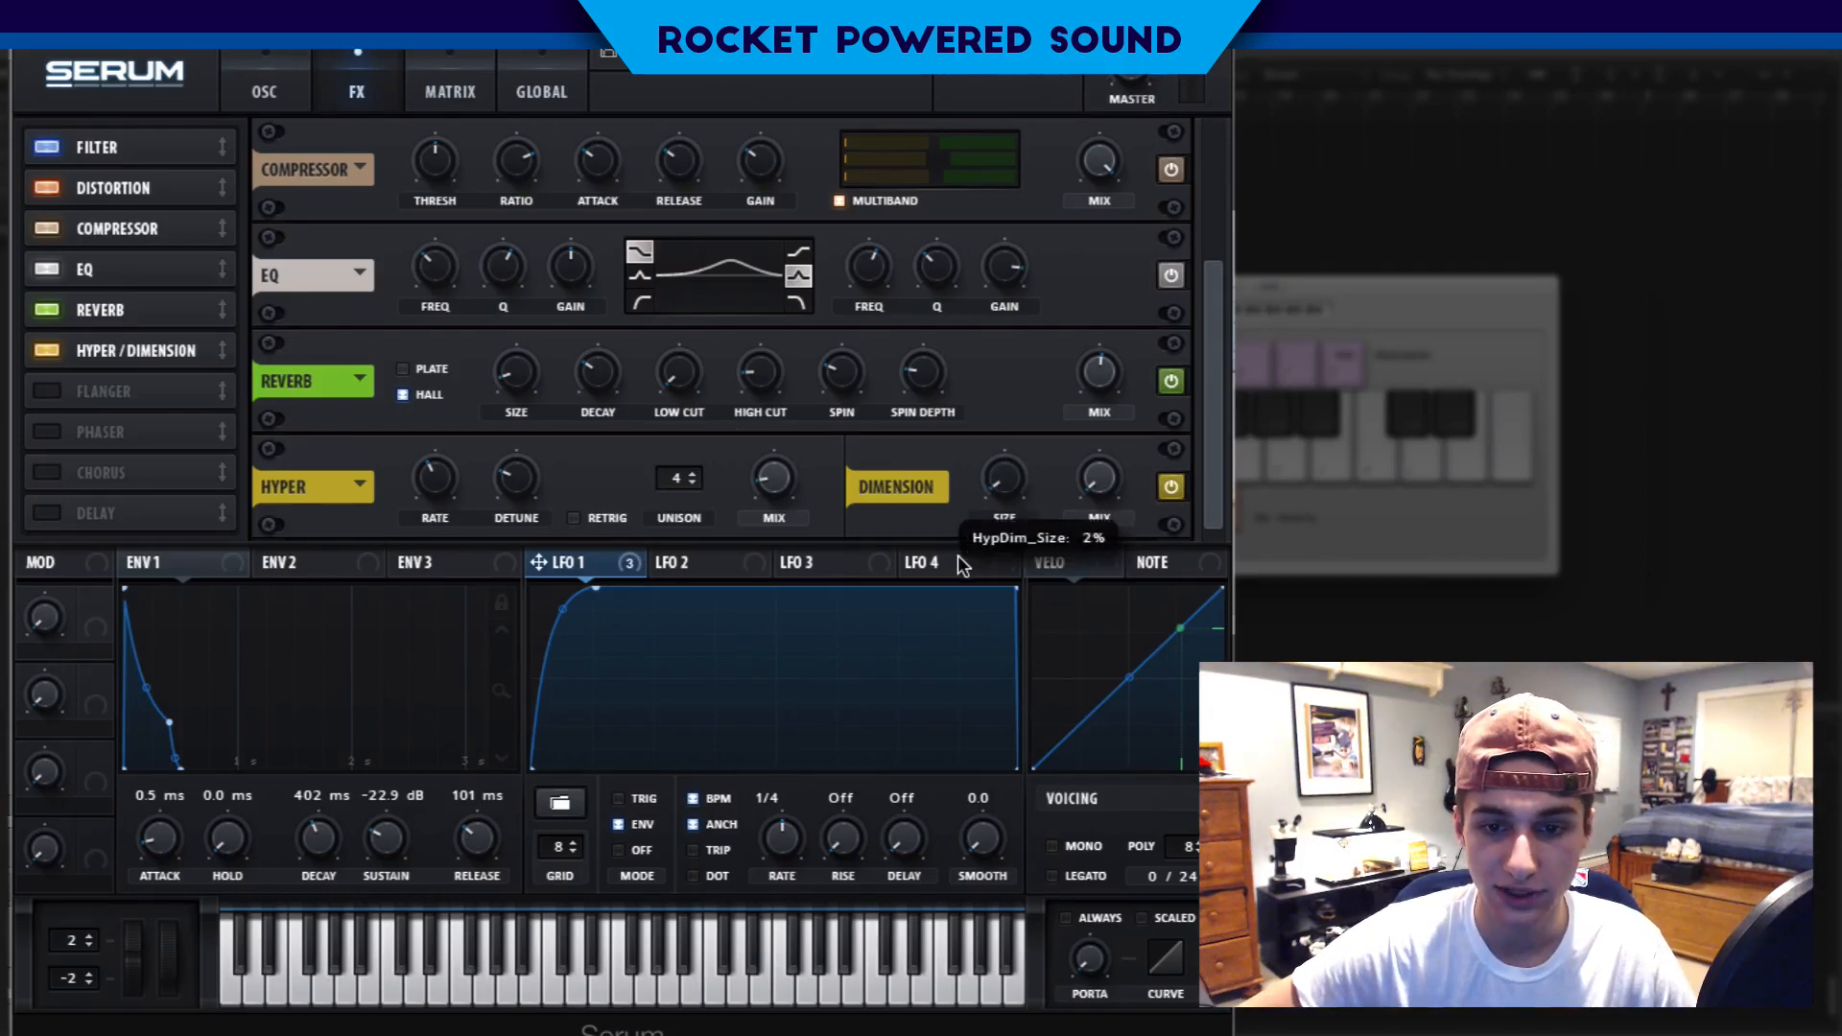
{"action": "left_click_drag", "start_coordinate": [1098, 480], "coordinate": [1061, 382]}
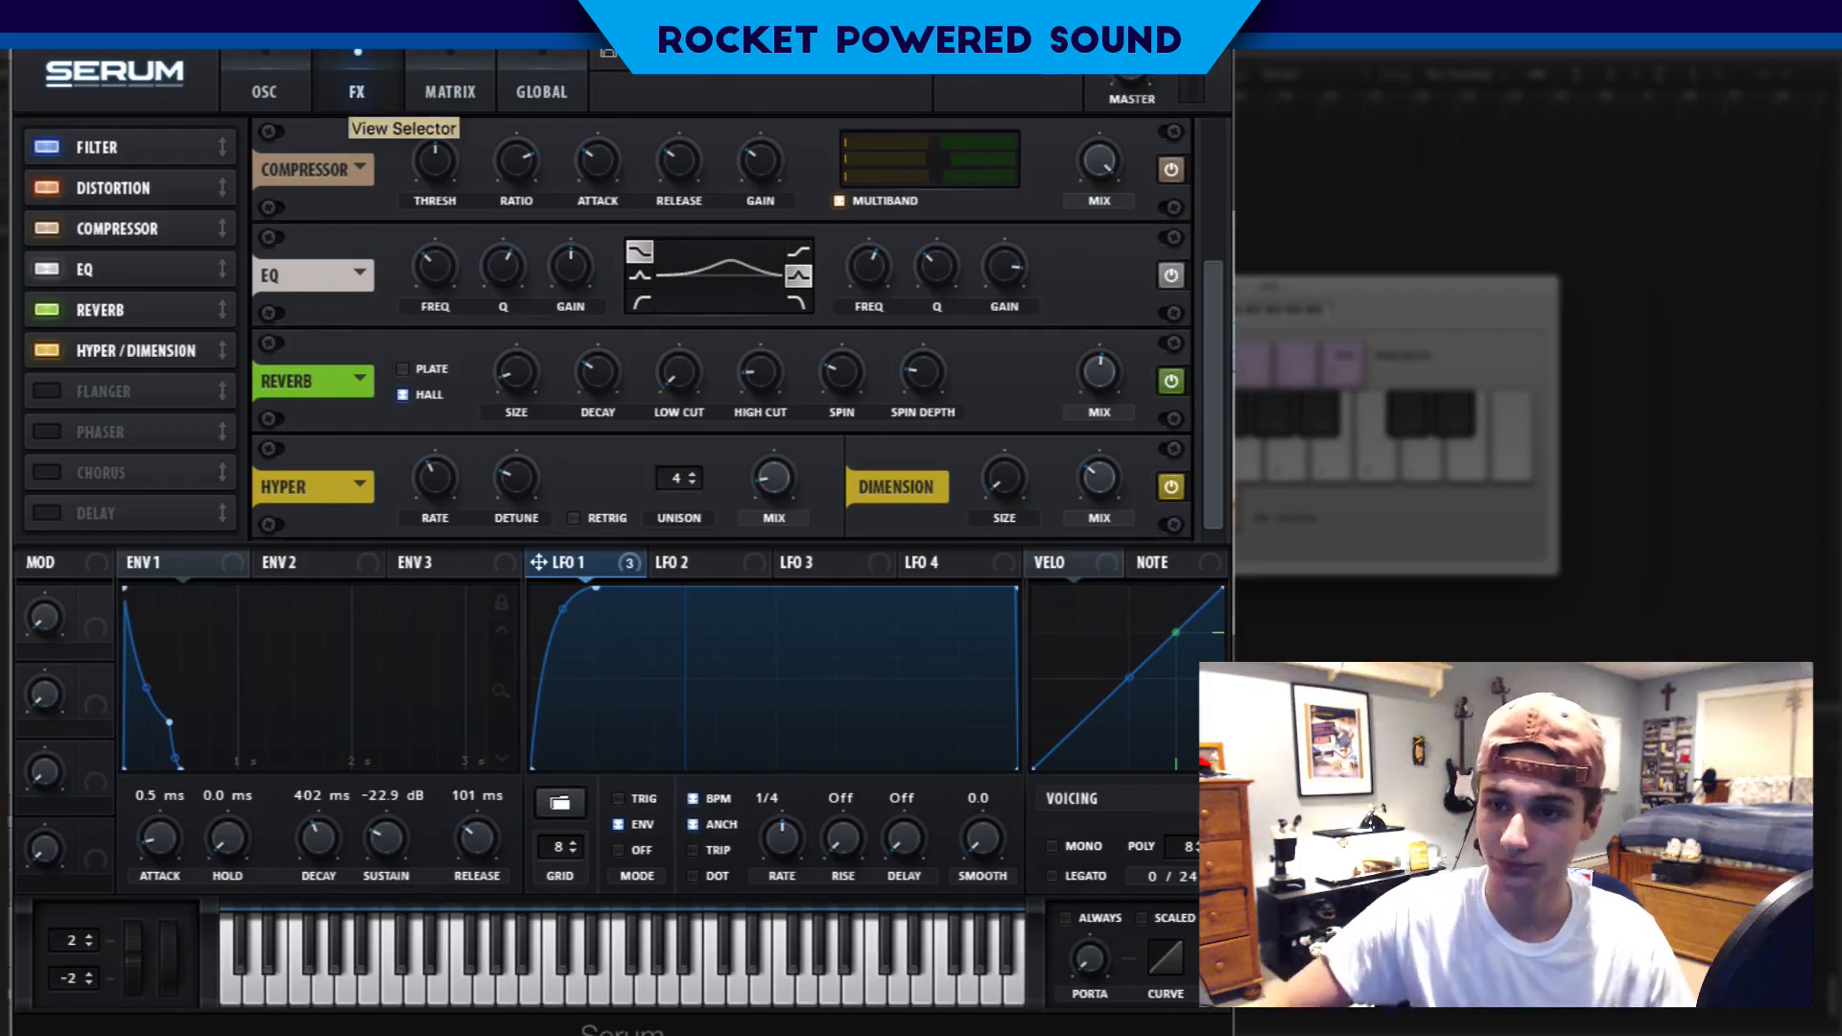
{"action": "left_click", "coordinate": [1447, 35]}
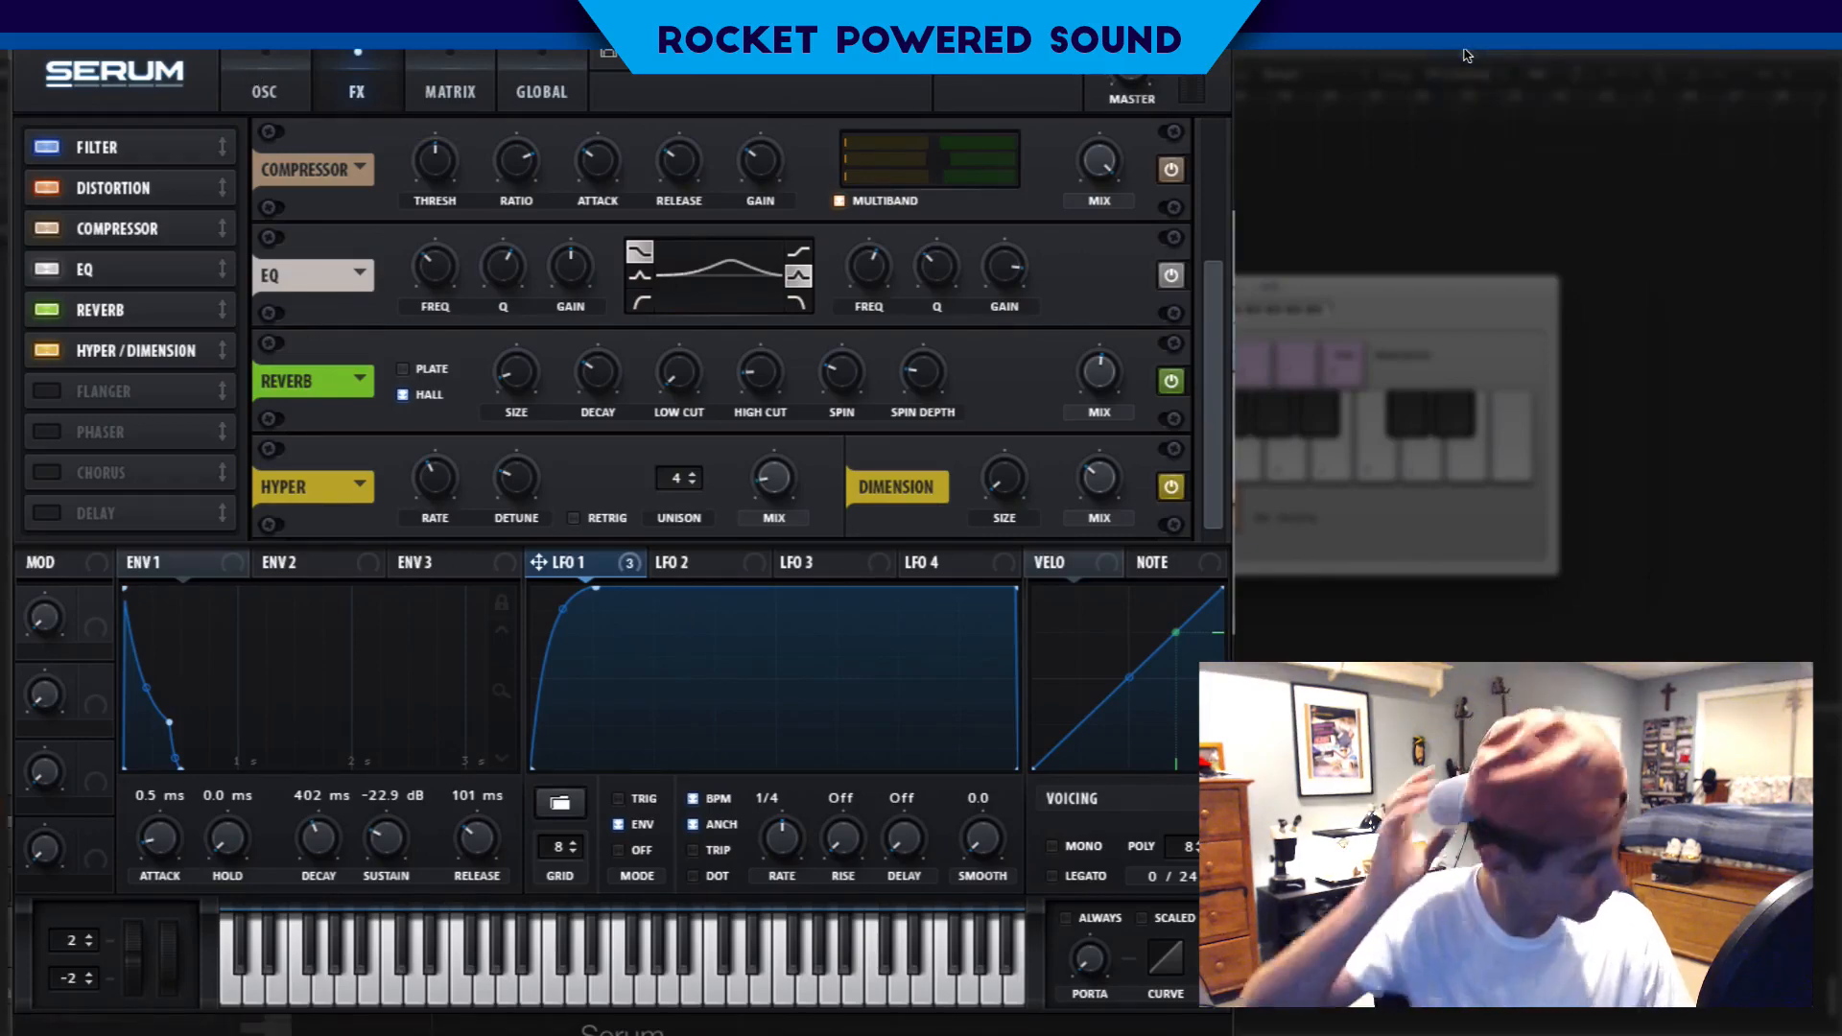